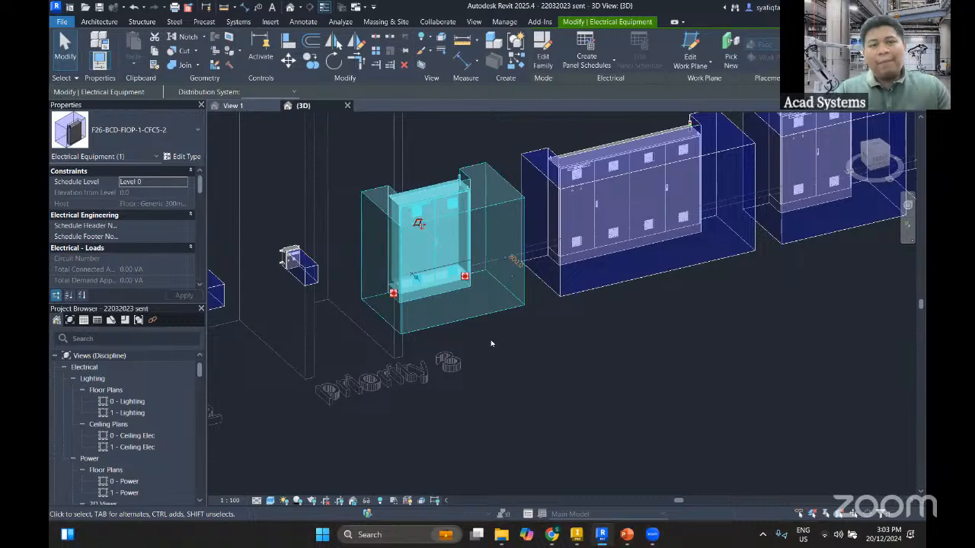
Examine the electrical cabinets and their clearance volumes around the Priority 3 area in the 3D view
scroll(491, 344, "up", 1)
middle_click_drag(492, 333, 510, 372)
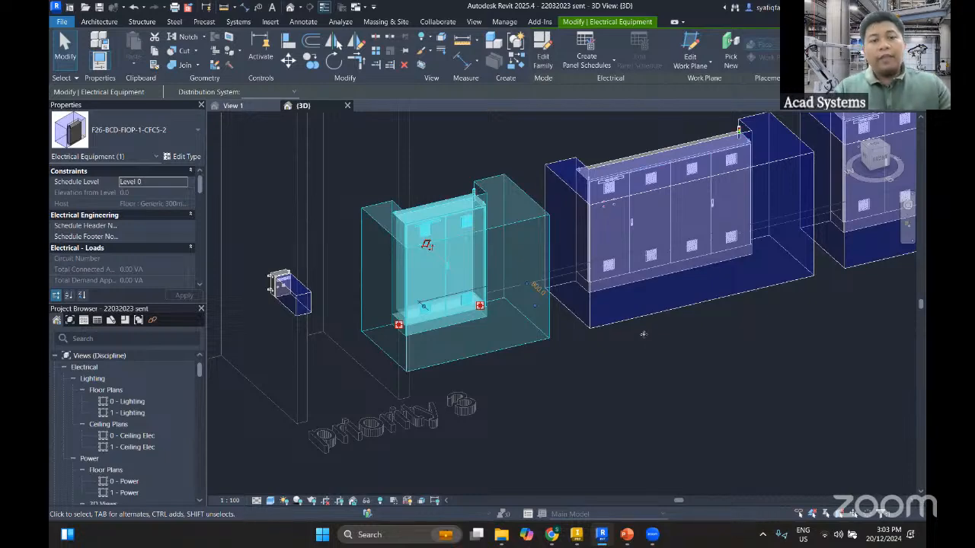
scroll(640, 335, "down", 3)
scroll(638, 334, "down", 4)
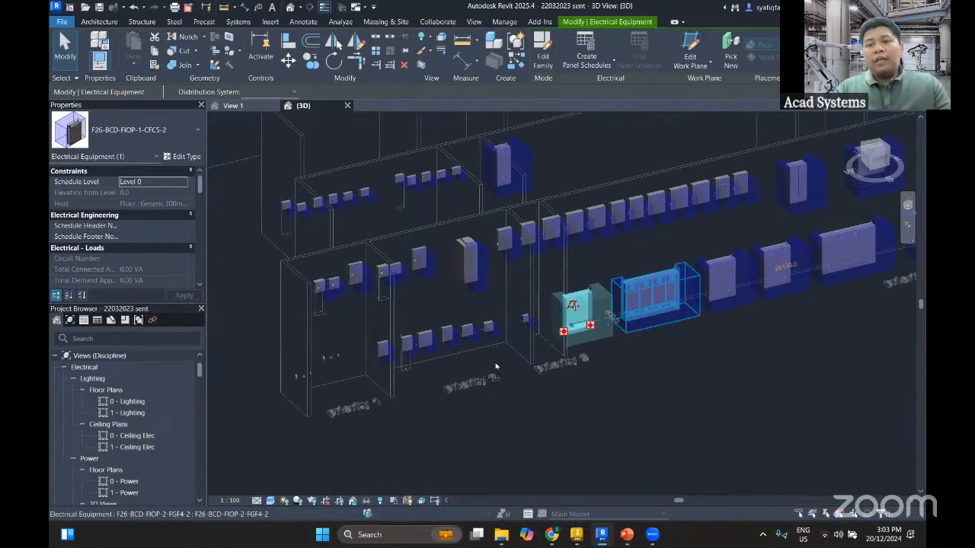
middle_click_drag(799, 318, 691, 320)
scroll(690, 320, "up", 1)
middle_click_drag(784, 321, 640, 316)
scroll(564, 320, "down", 3)
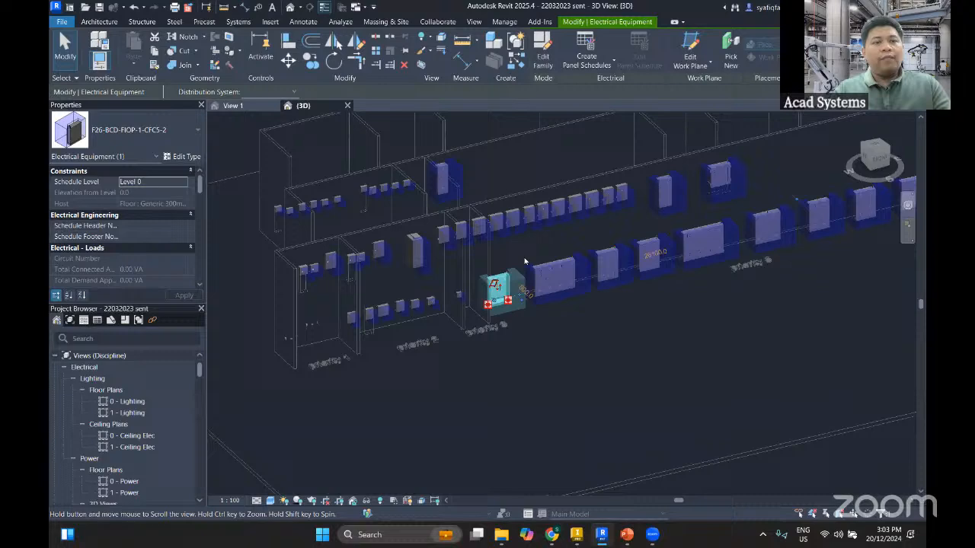
left_click(488, 342)
scroll(488, 308, "up", 5)
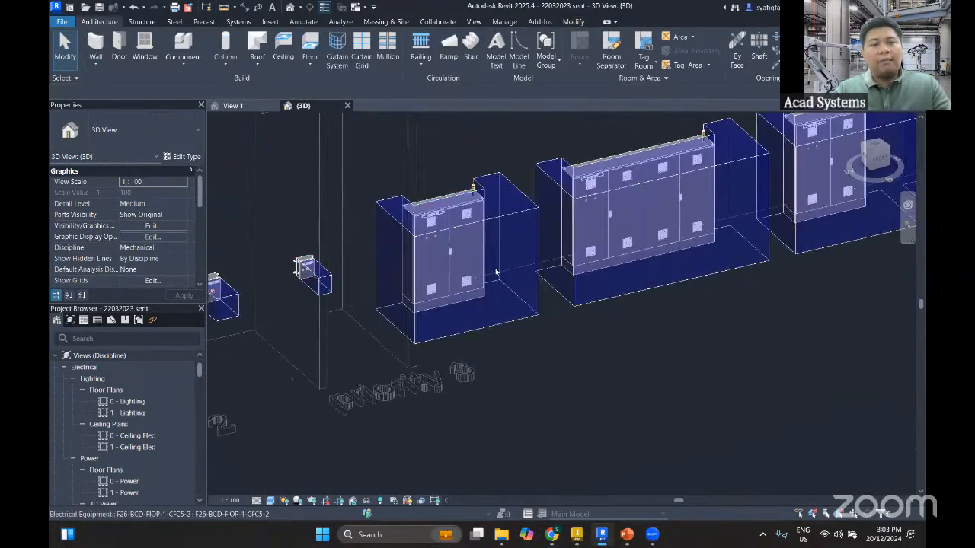
middle_click_drag(404, 319, 444, 319)
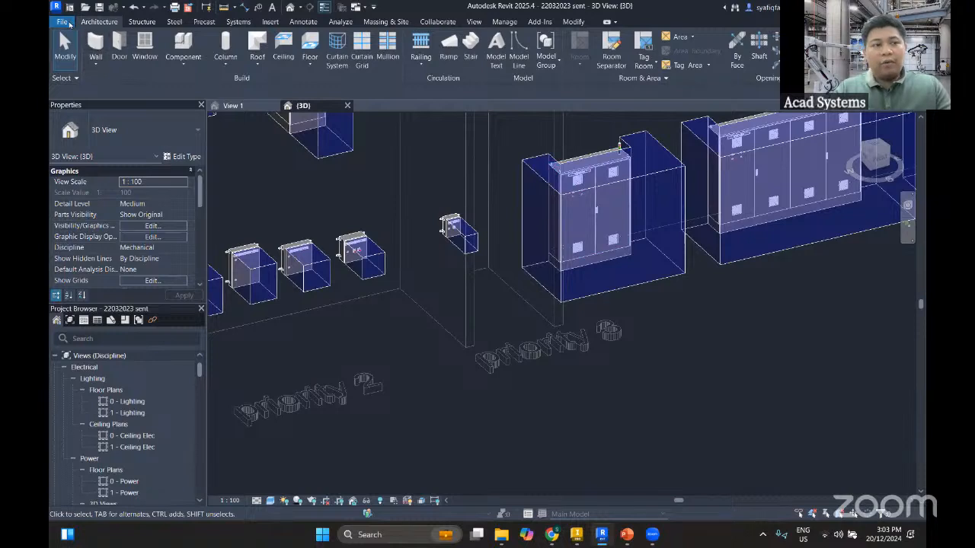
Start a new family and browse the English folder of family templates for the generic model templates
left_click(68, 24)
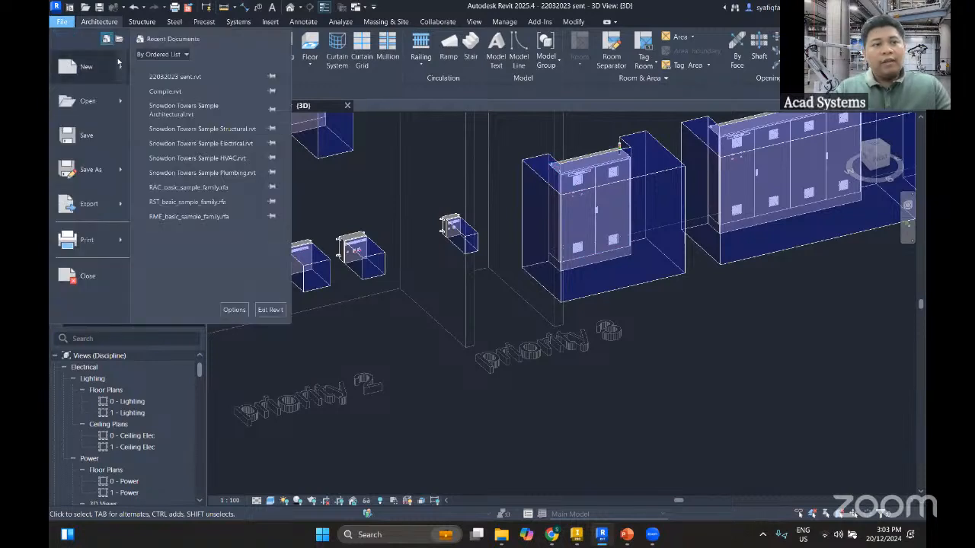
mouse_move(120, 69)
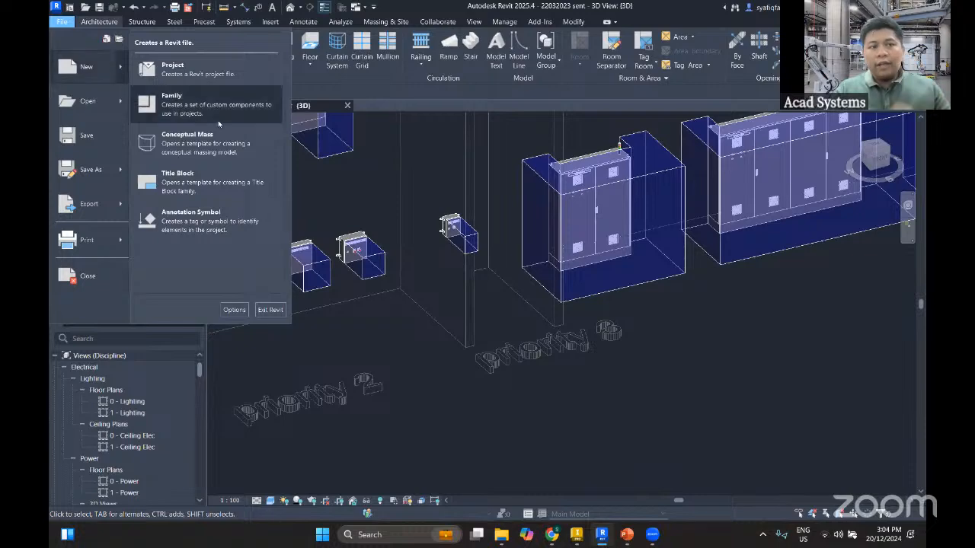
left_click(172, 100)
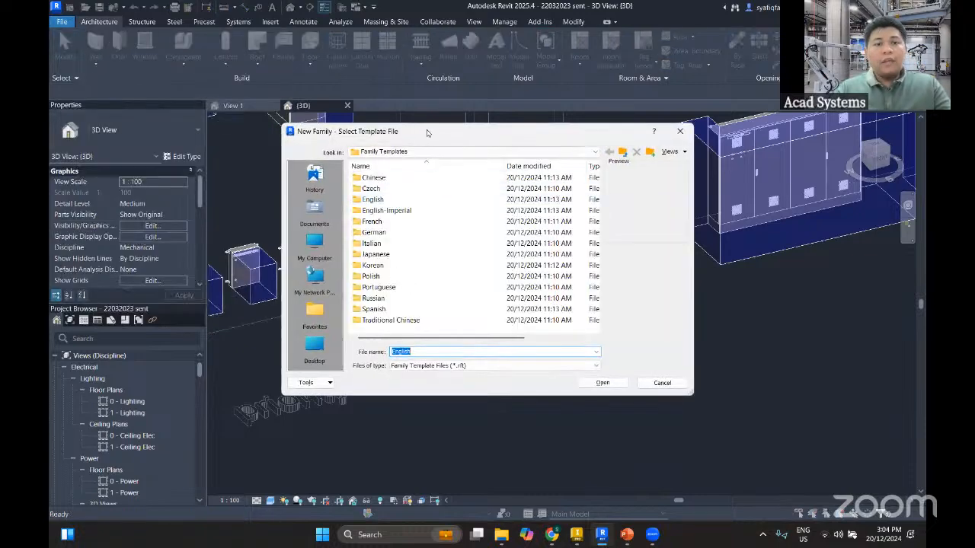
double_click(372, 199)
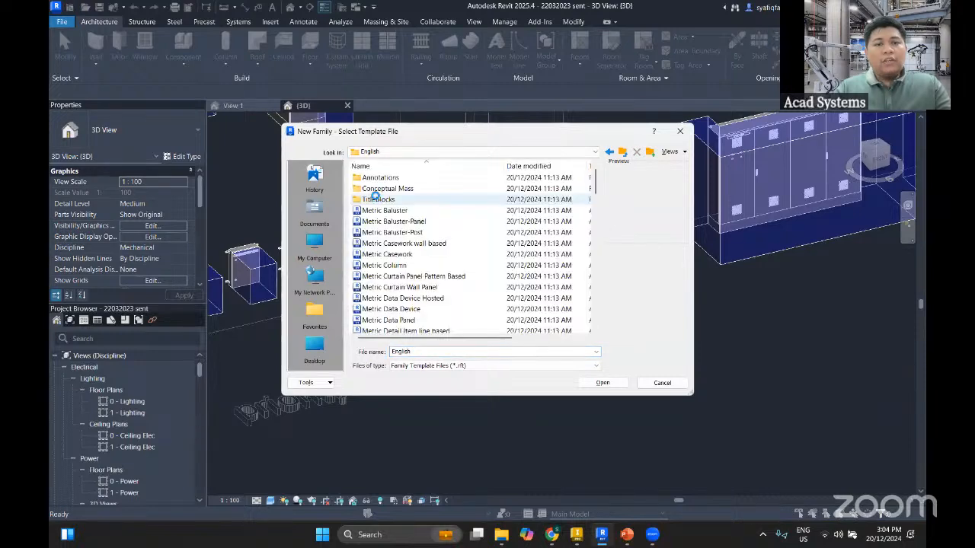
scroll(392, 285, "down", 4)
scroll(391, 285, "down", 8)
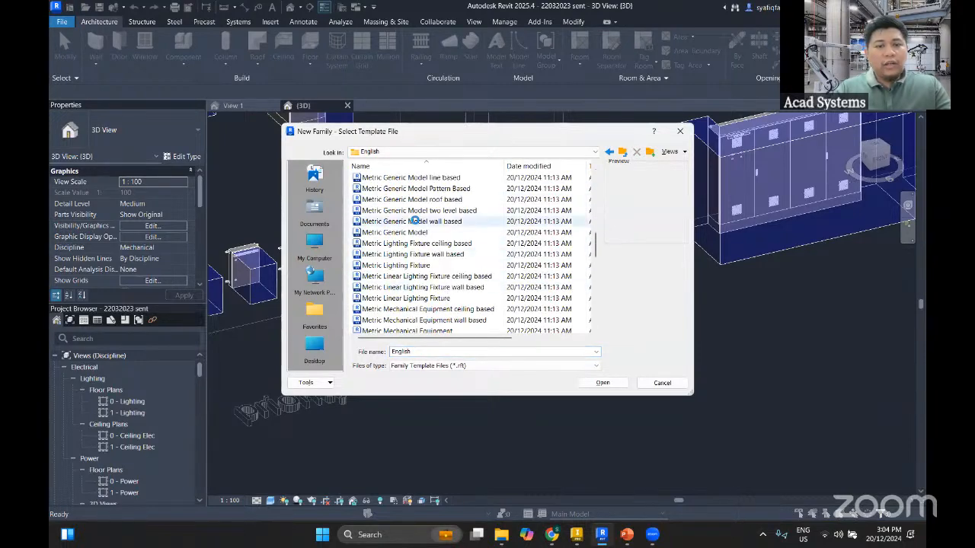
Preview the wall-based and floor-based generic model templates, and create the family from the Metric Generic Model template
left_click(415, 221)
scroll(417, 224, "up", 1)
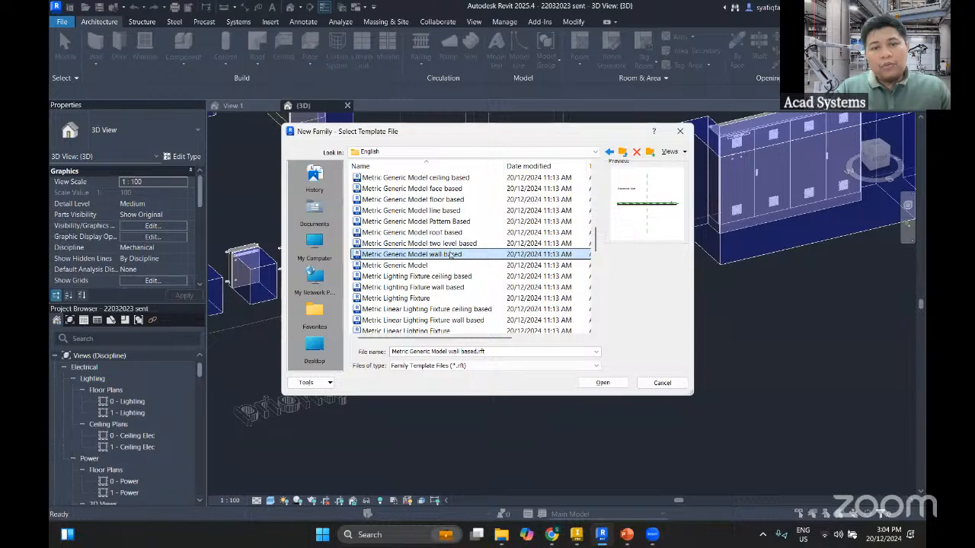
left_click(439, 200)
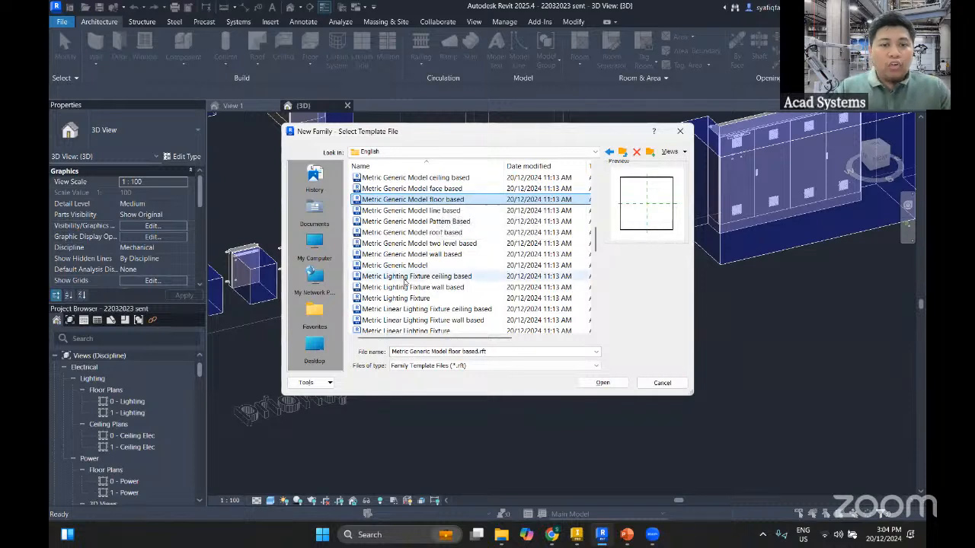
scroll(465, 278, "up", 1)
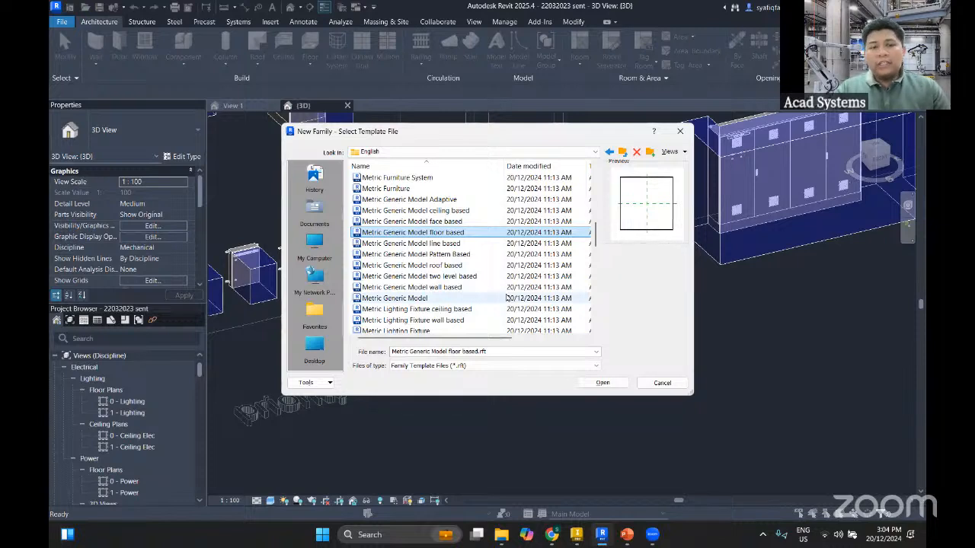
left_click(457, 287)
left_click(457, 298)
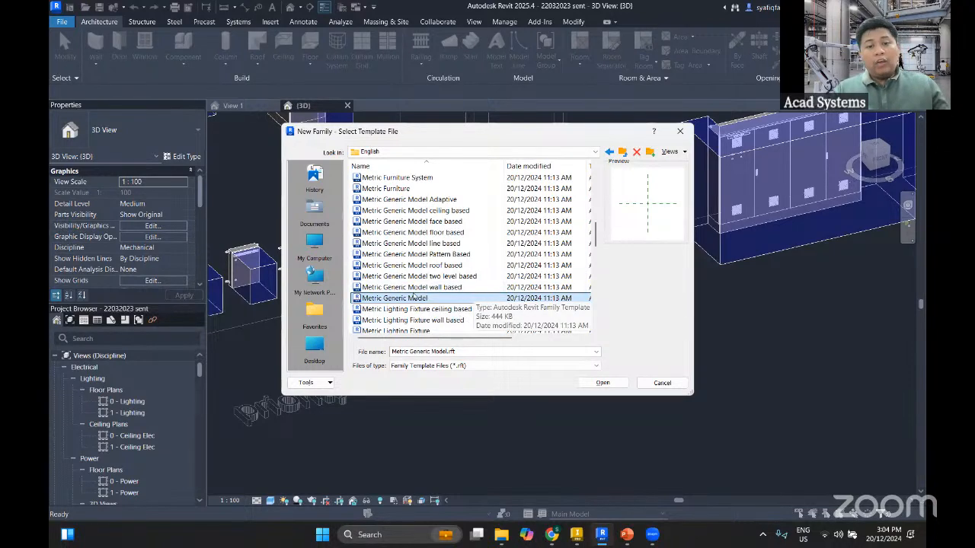
double_click(416, 298)
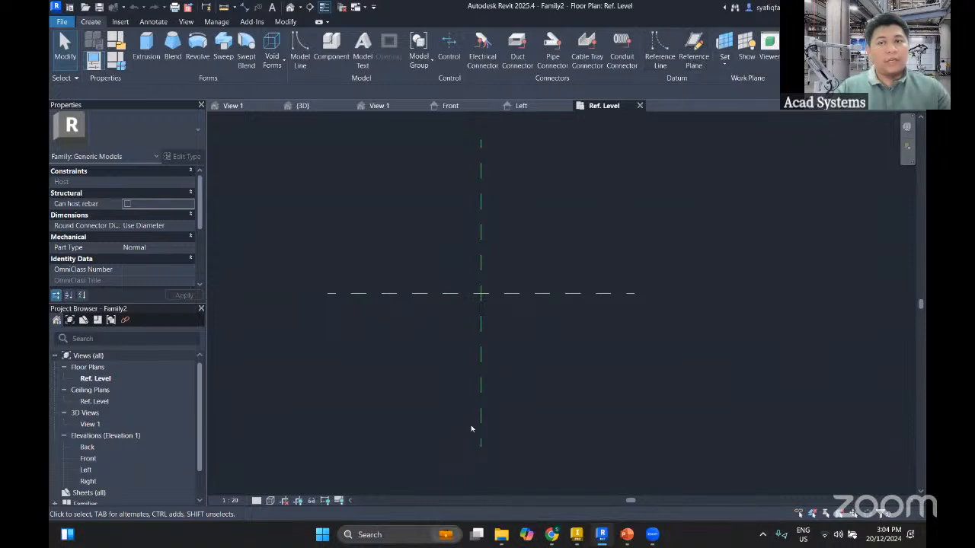
Draw two vertical reference planes, about 990 mm to the left and 1000 mm to the right of the center plane
left_click(689, 50)
left_click(405, 221)
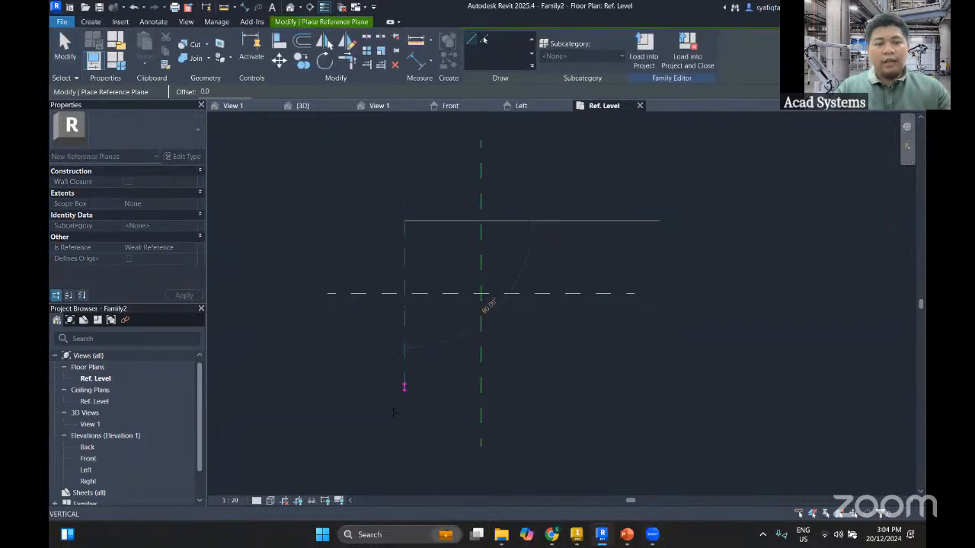
left_click(404, 397)
left_click(558, 220)
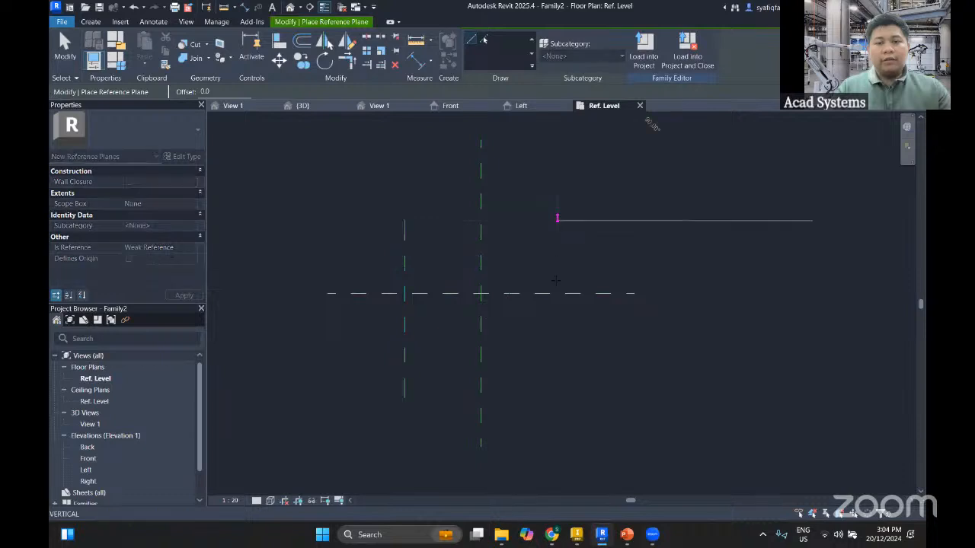
left_click(558, 397)
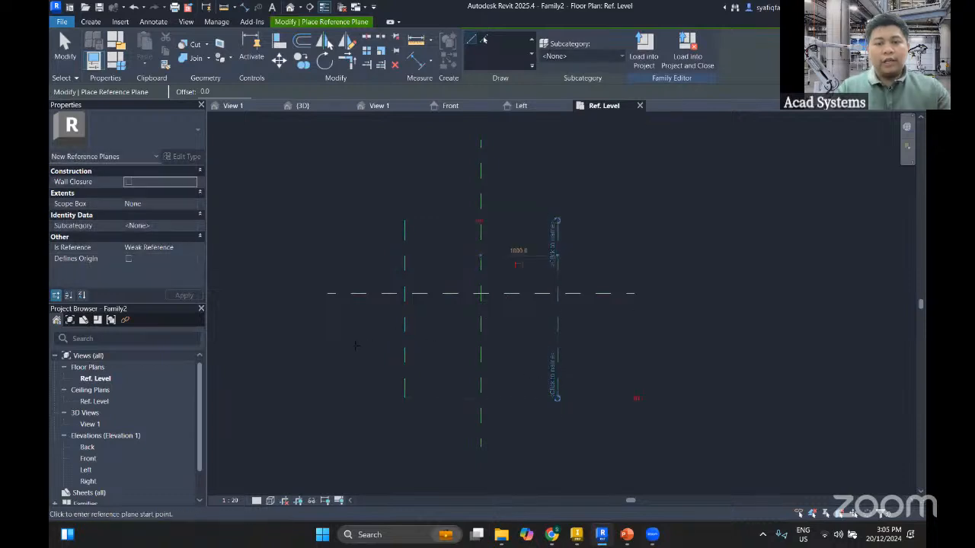
Draw a horizontal reference plane about 693 mm below the horizontal center plane and finish placing planes
left_click(355, 346)
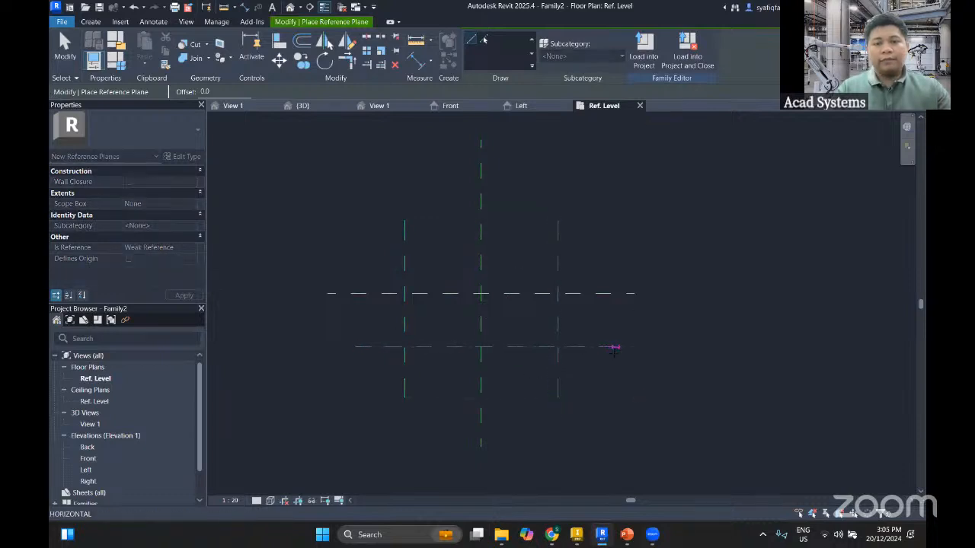
left_click(614, 348)
scroll(498, 421, "up", 2)
key("Escape")
key("Escape")
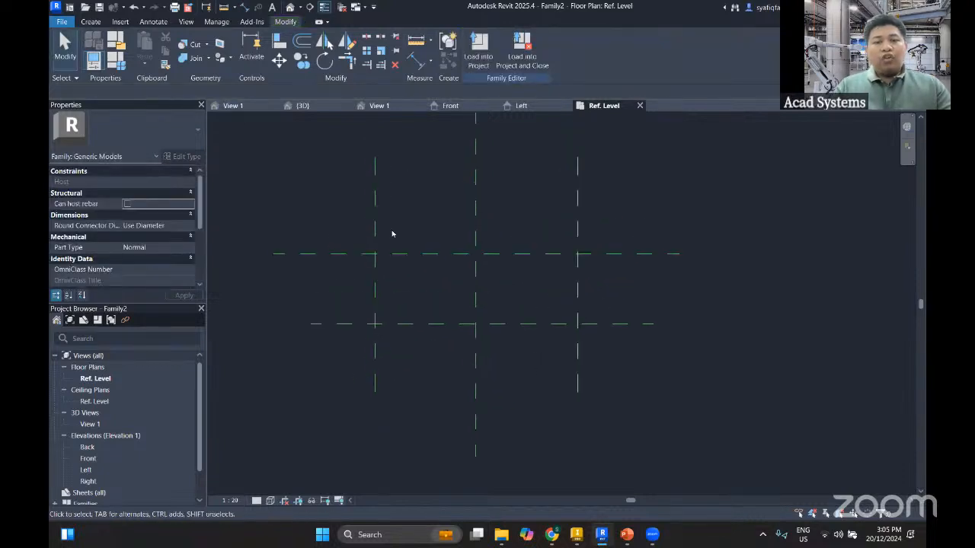
Place an aligned dimension across the three vertical reference planes and constrain its segments to be equal
middle_click_drag(423, 198, 404, 225)
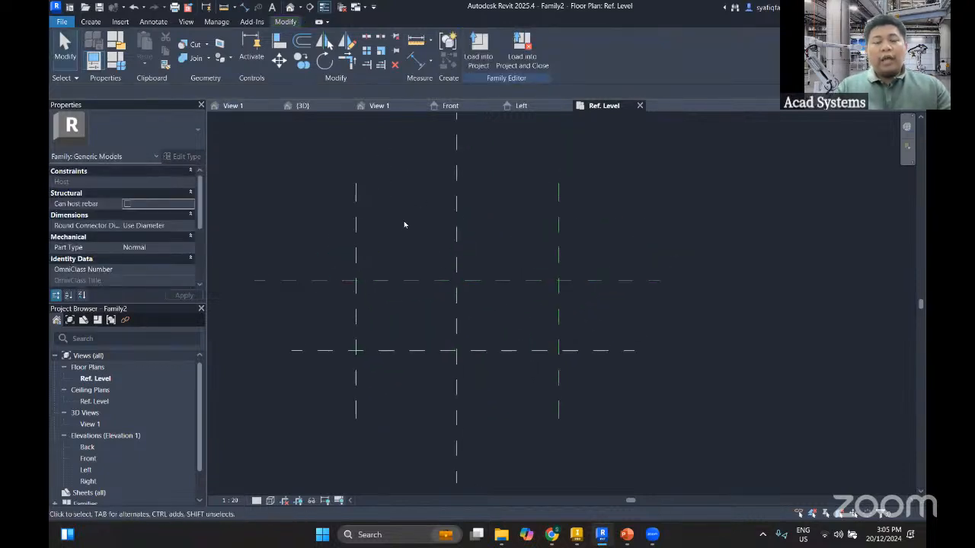
left_click(419, 64)
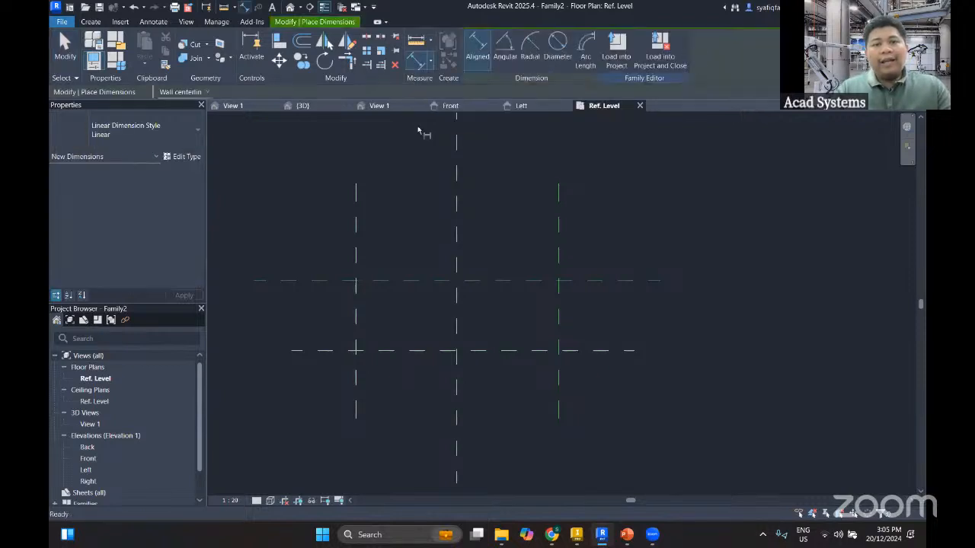
left_click(356, 222)
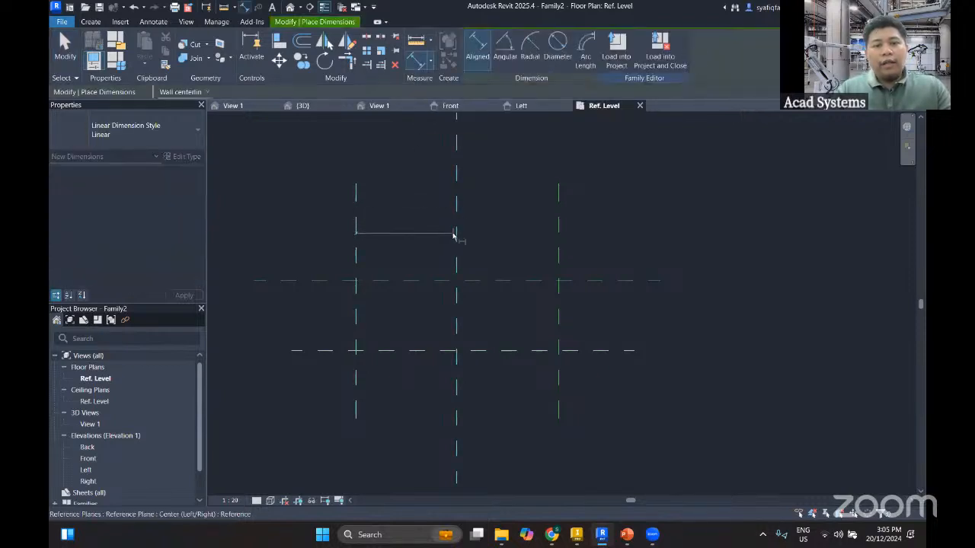
left_click(456, 235)
left_click(559, 261)
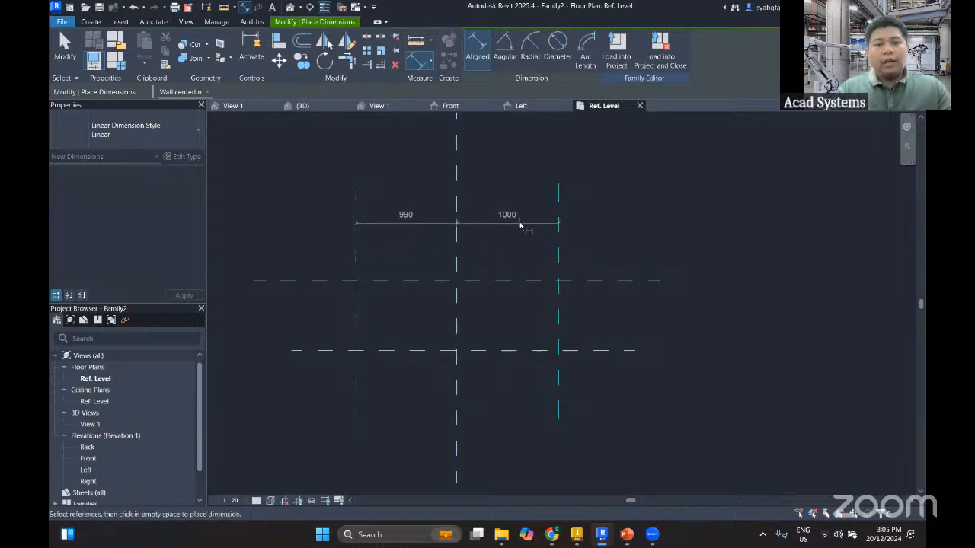
left_click(520, 225)
left_click(457, 201)
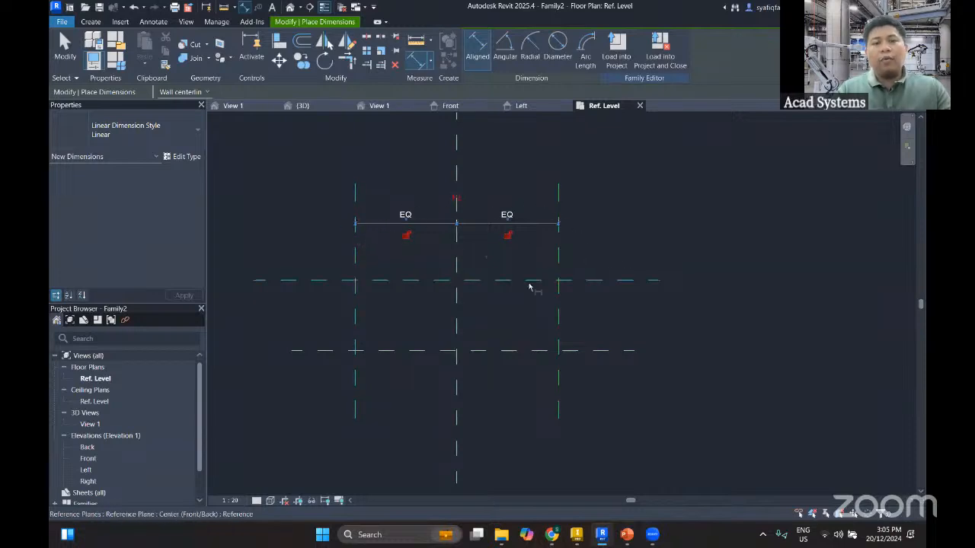
Add an overall aligned dimension between the two outer vertical reference planes, above the equalized dimension
left_click(356, 252)
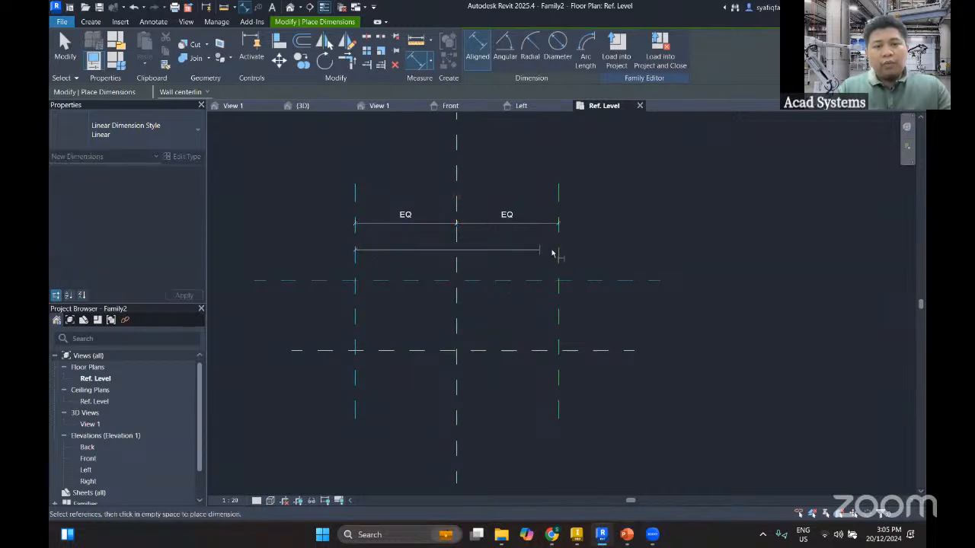
left_click(560, 262)
left_click(559, 262)
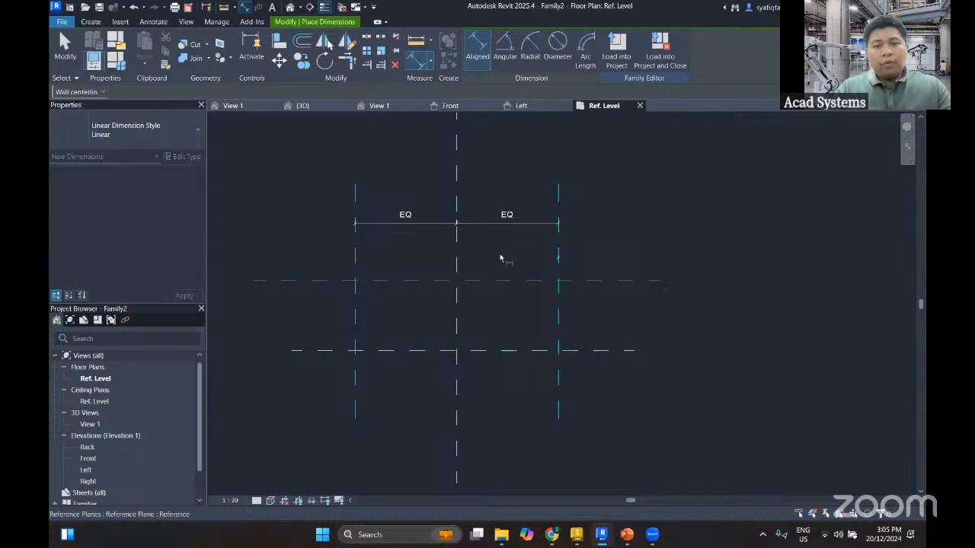
left_click(356, 259)
left_click(370, 158)
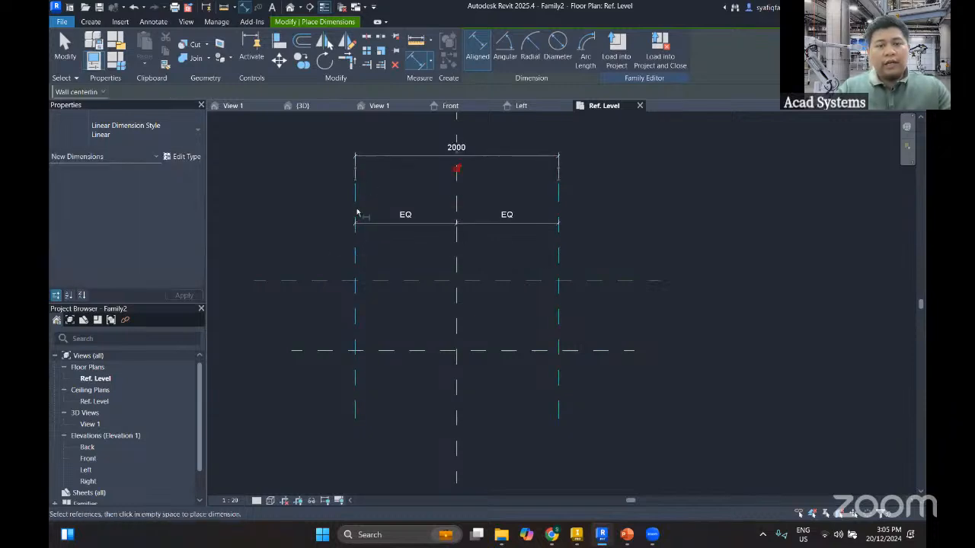
Dimension the distance between the two horizontal reference planes, placing the dimension to the left of the planes
left_click(328, 281)
left_click(331, 351)
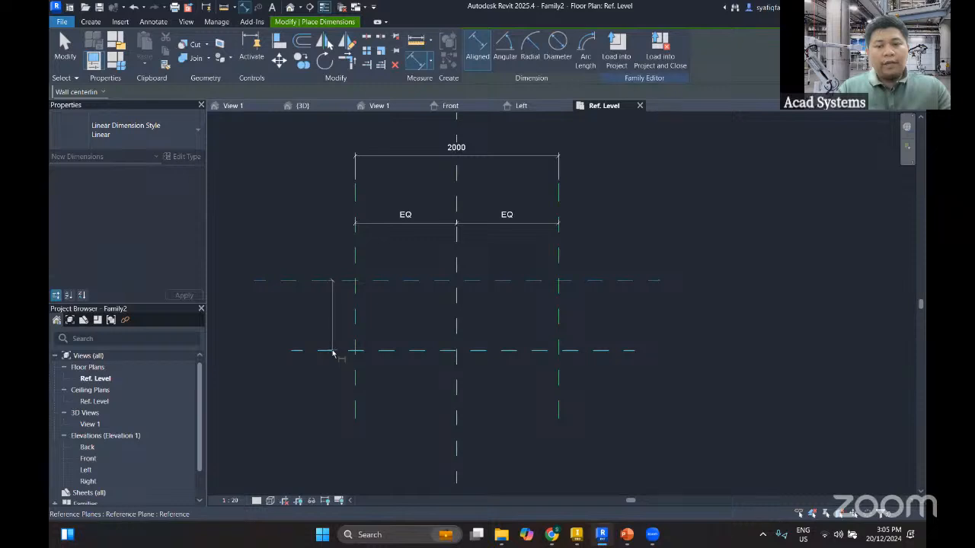
left_click(263, 335)
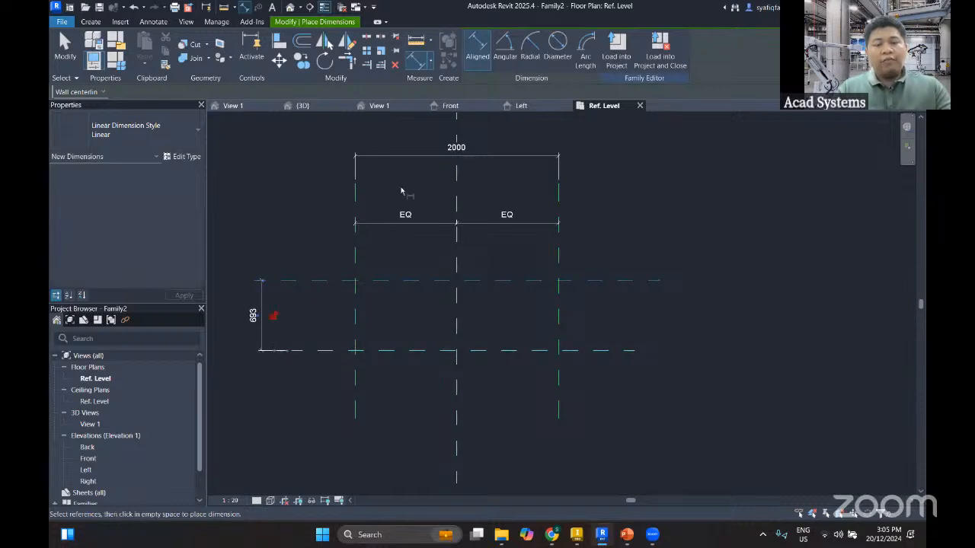
key("Escape")
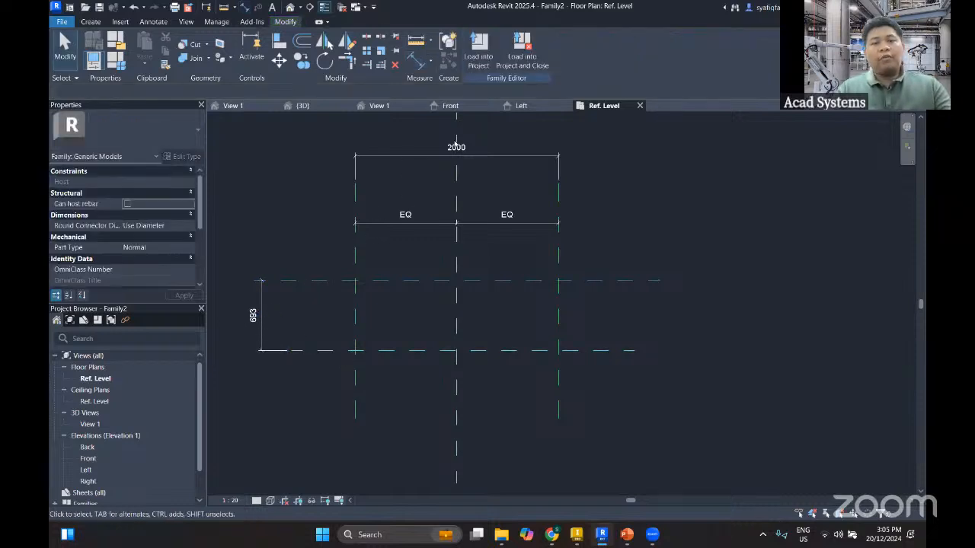
left_click(419, 158)
key("Escape")
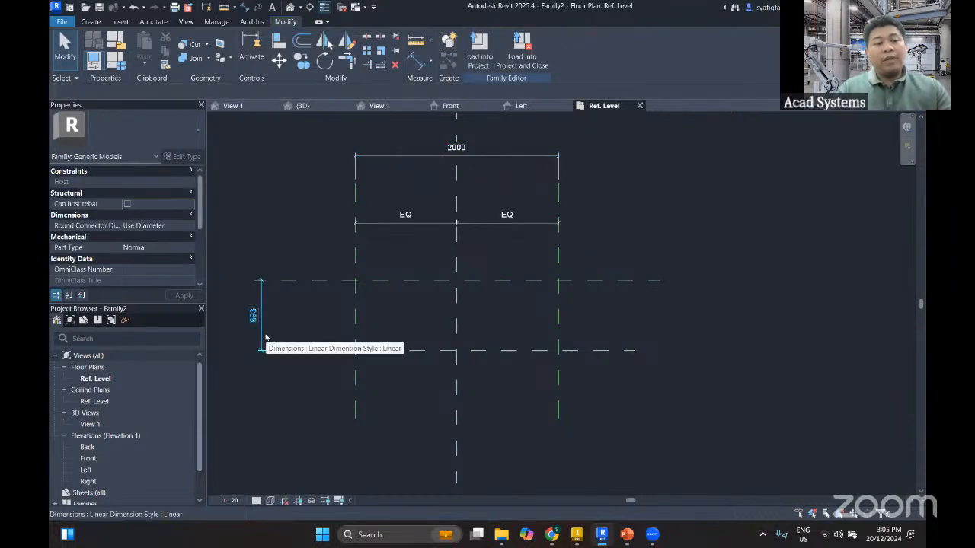
left_click(265, 338)
key("Escape")
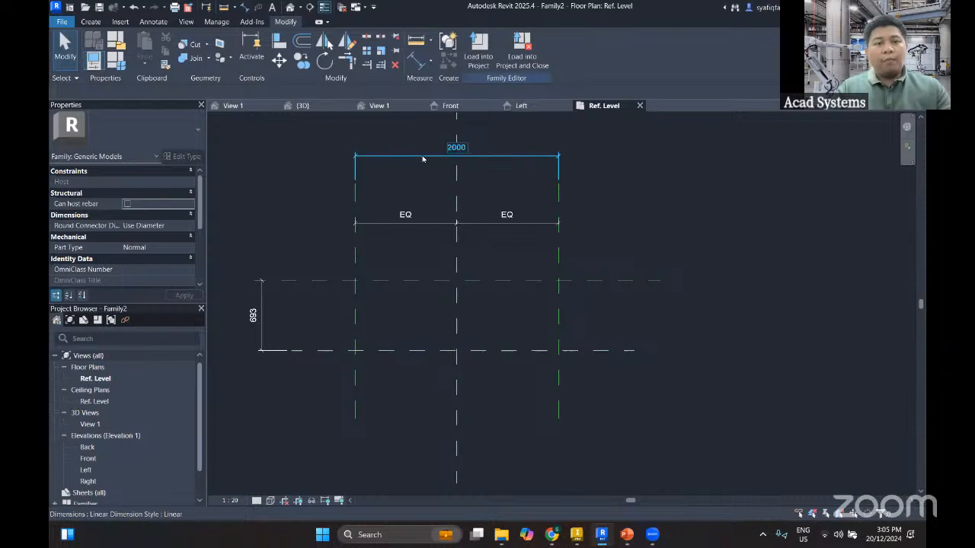
Label the overall horizontal dimension with a new family parameter named Length, set as a type parameter
left_click(430, 154)
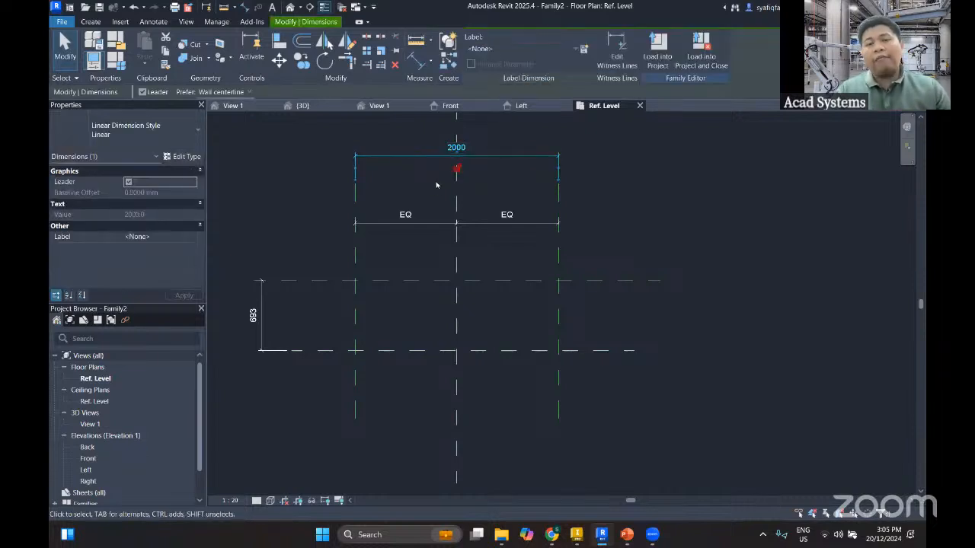
left_click(584, 49)
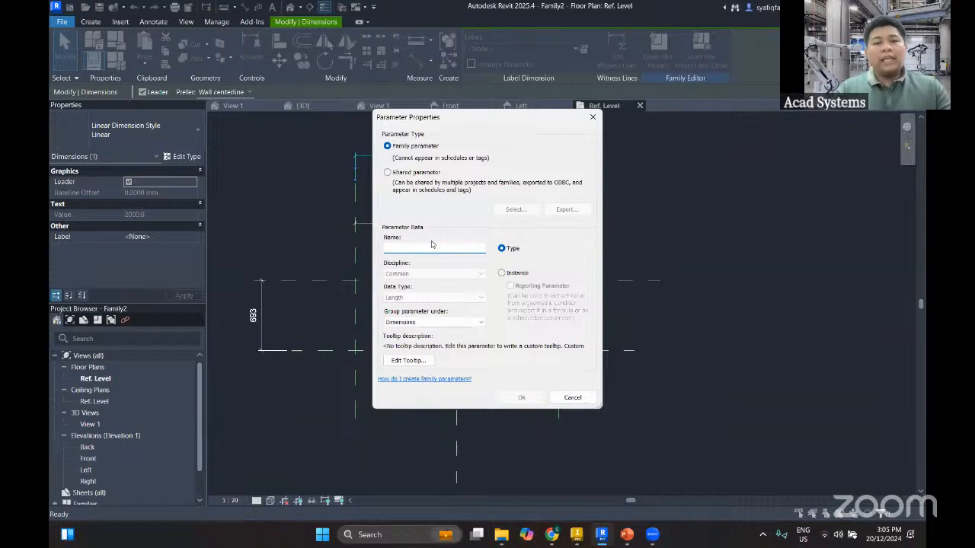
left_click(434, 246)
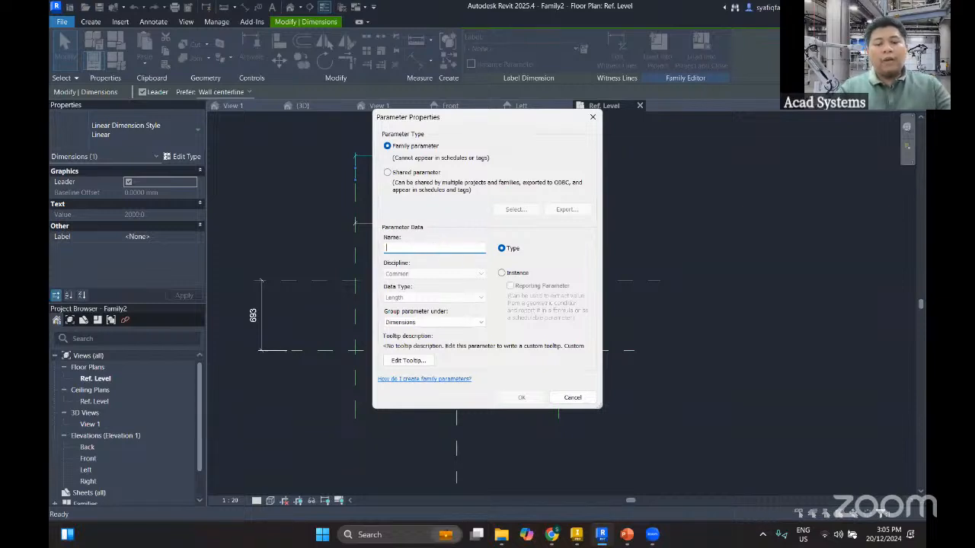
type("Length")
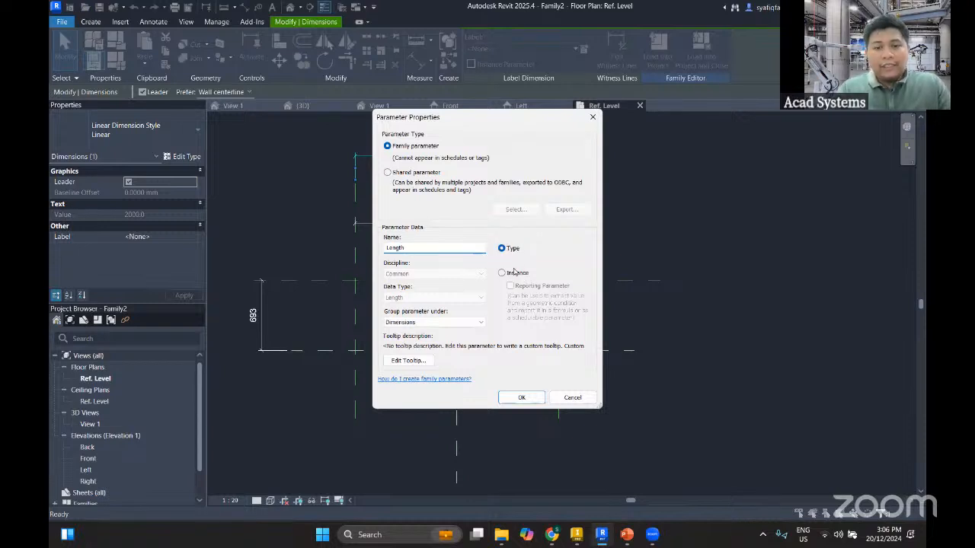
left_click(502, 273)
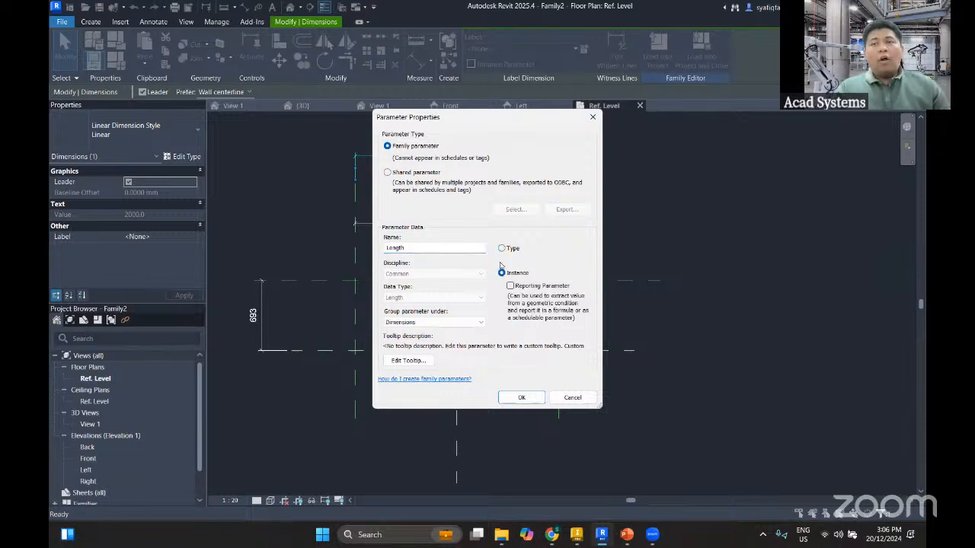
left_click(504, 249)
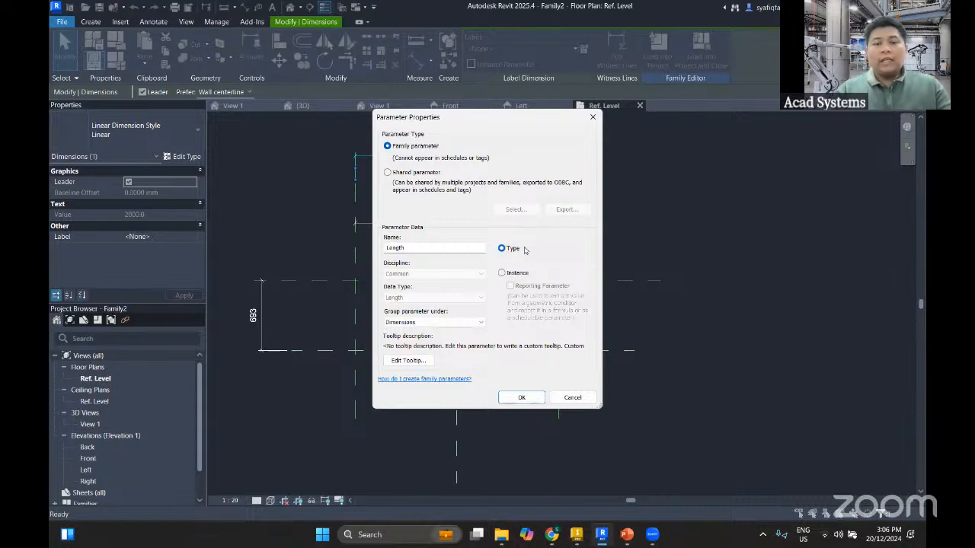
left_click(520, 274)
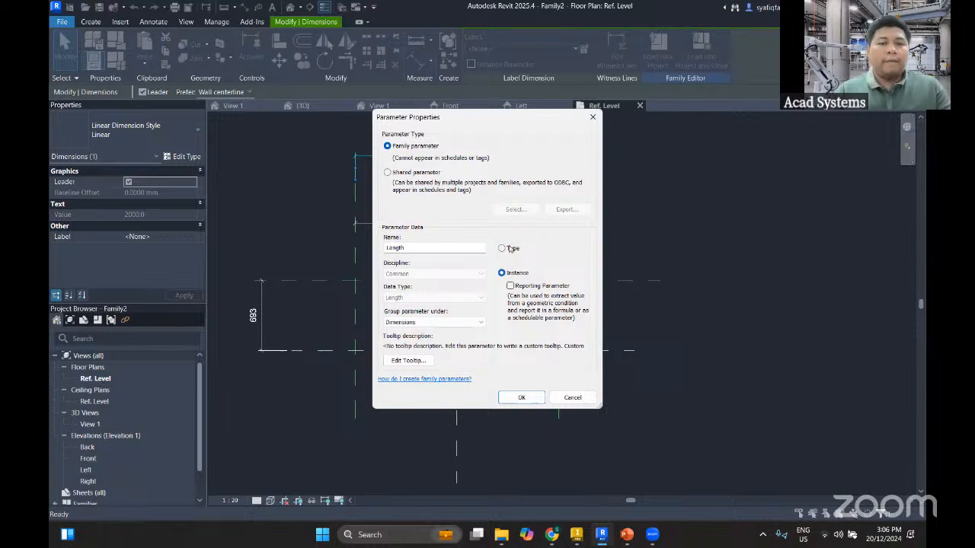
left_click(507, 250)
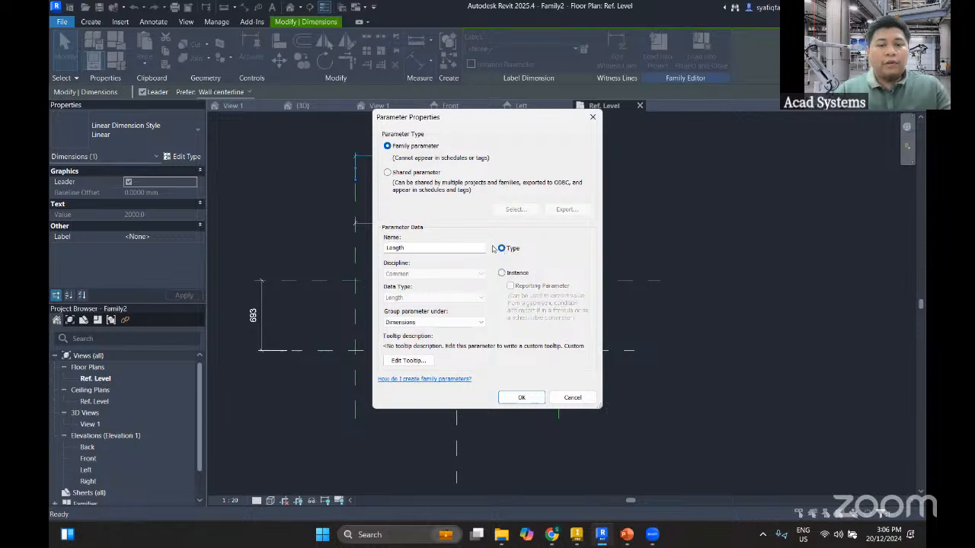
left_click(522, 397)
Label the vertical dimension between the two horizontal reference planes with a new type parameter named Width
left_click(265, 342)
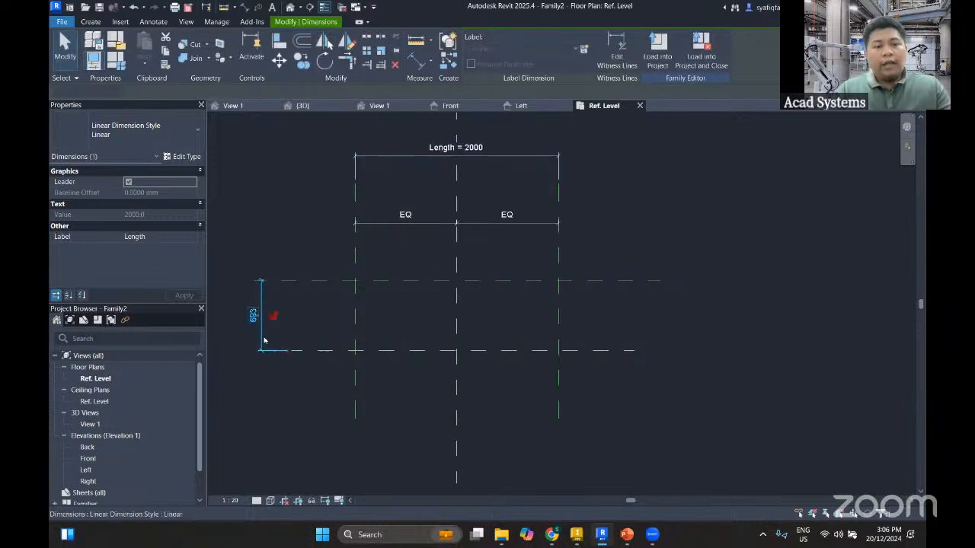
left_click(582, 50)
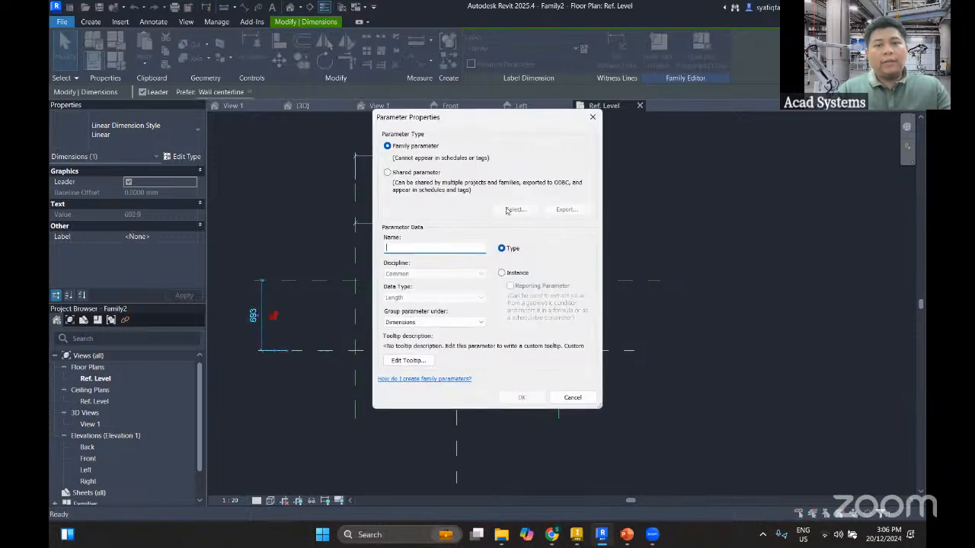
type("Width")
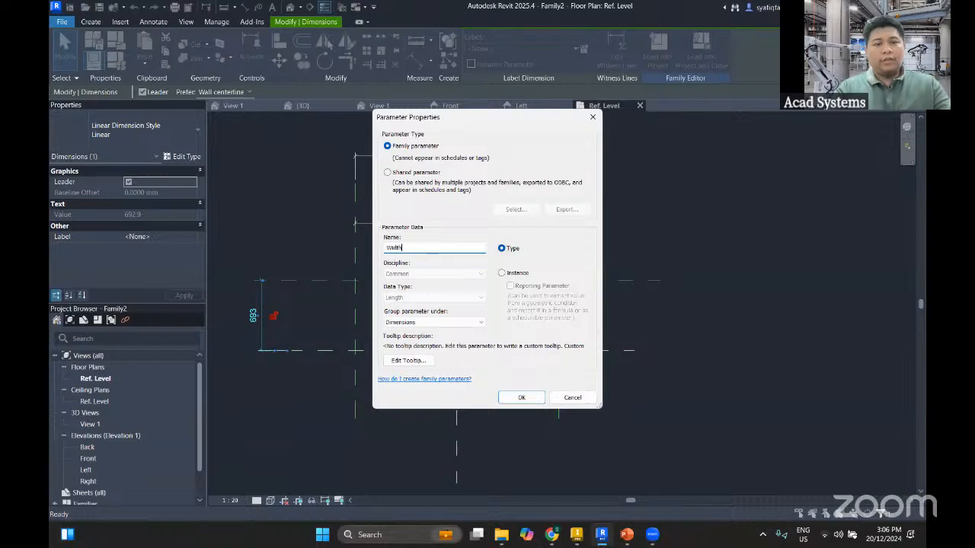
key("Return")
middle_click_drag(492, 305, 584, 298)
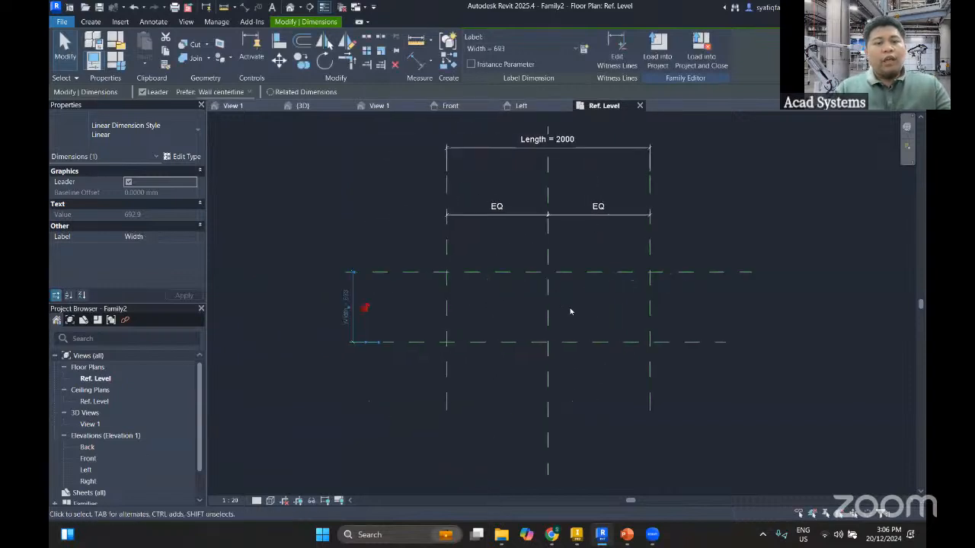
left_click(571, 312)
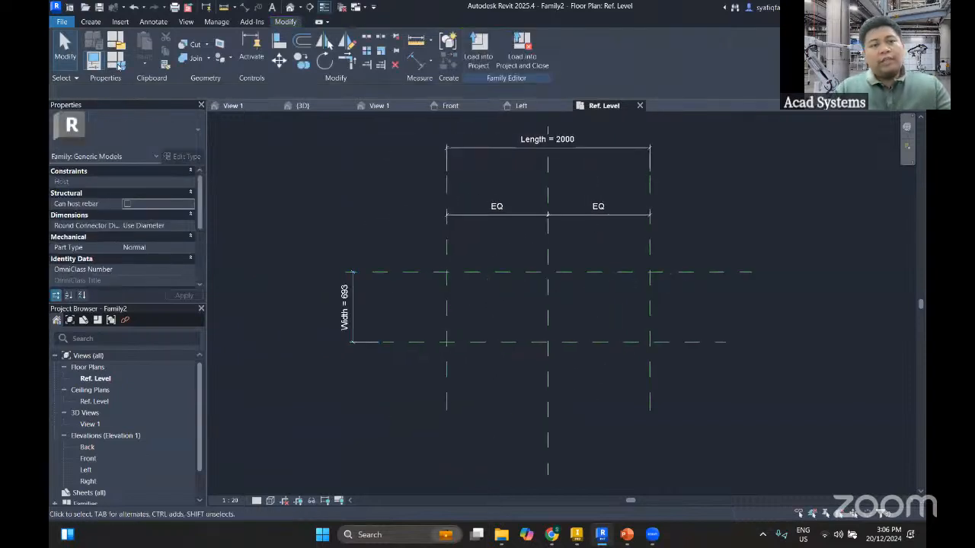
Create a family type named 2000 X 1000 and set its Width to 1000 mm
left_click(119, 66)
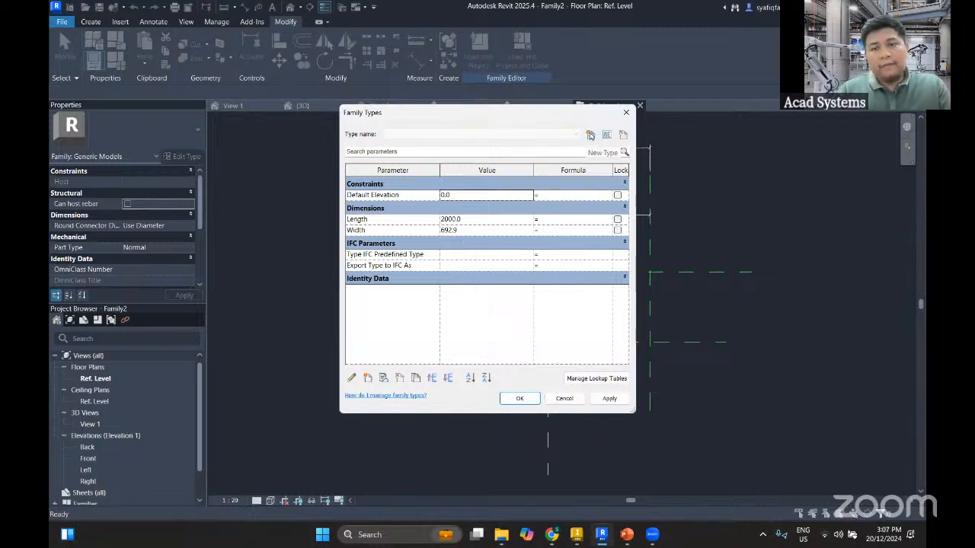
left_click(590, 135)
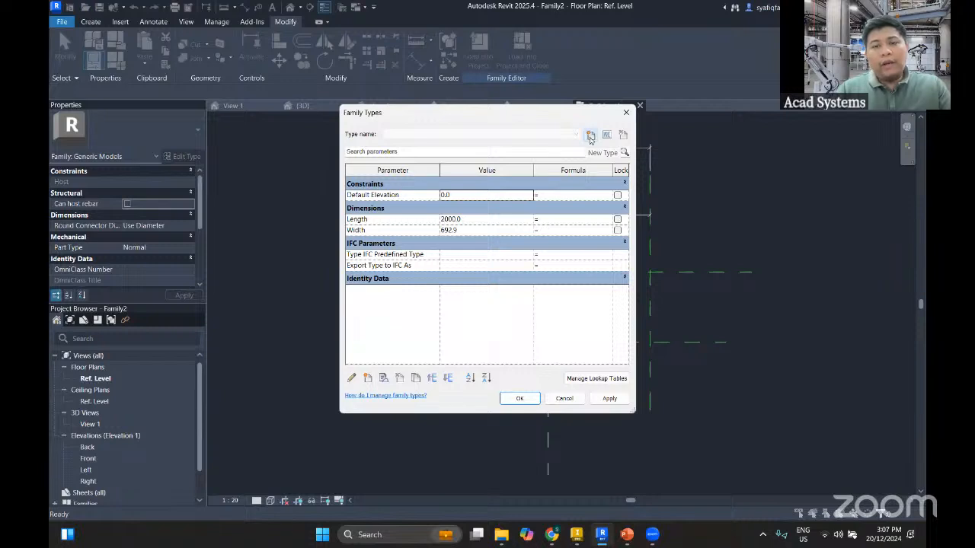
type("2000 X 10")
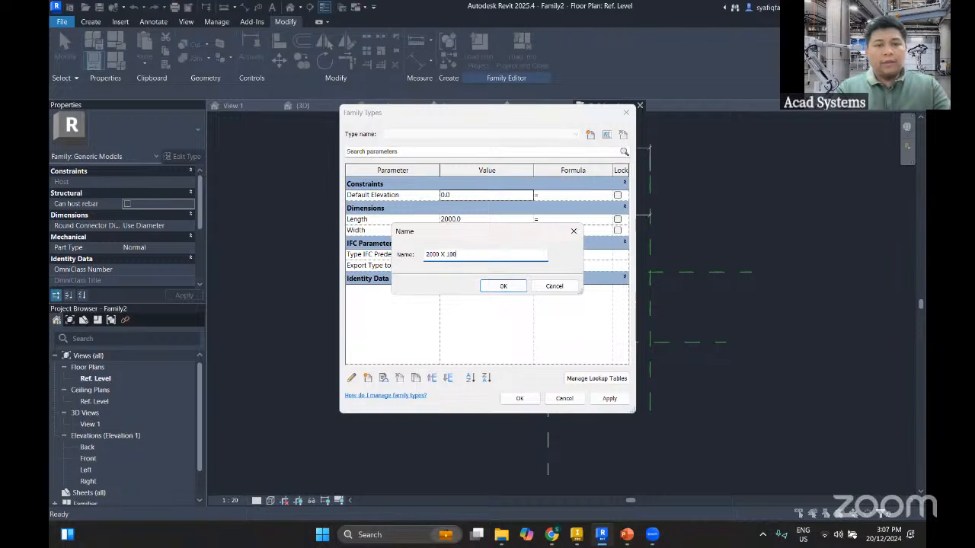
type("0")
key("Return")
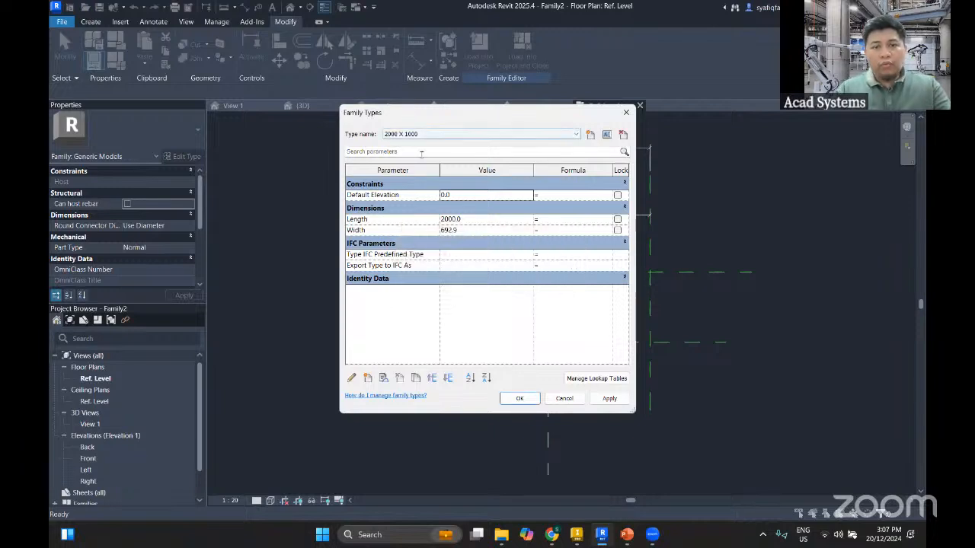
left_click(471, 229)
type("1000")
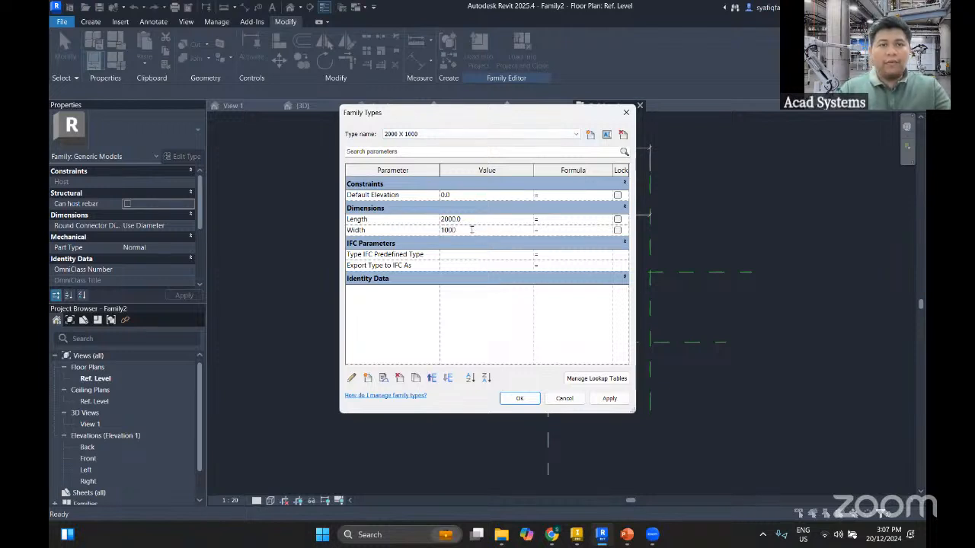
key("Tab")
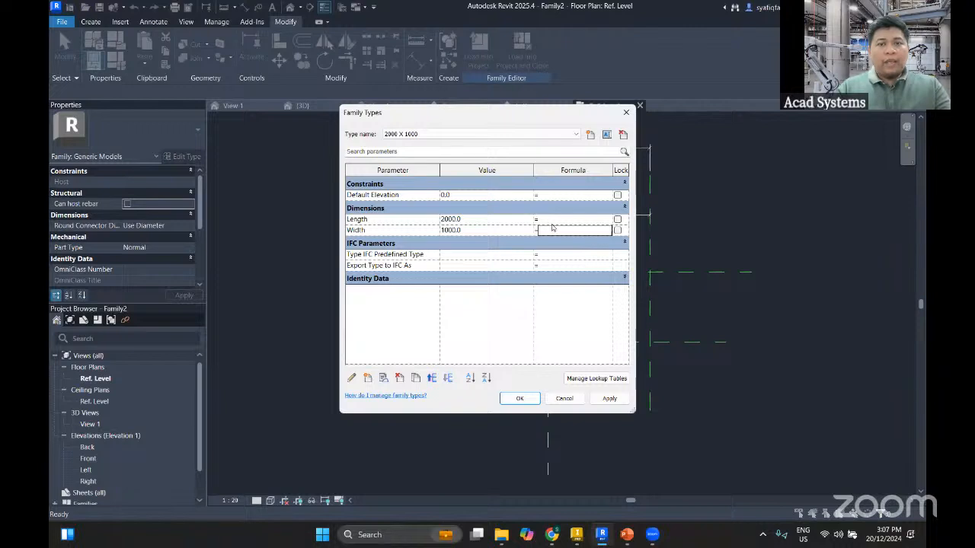
Add a second family type named 2000 X 600, set its Width to 600 mm and accept the types
left_click(590, 134)
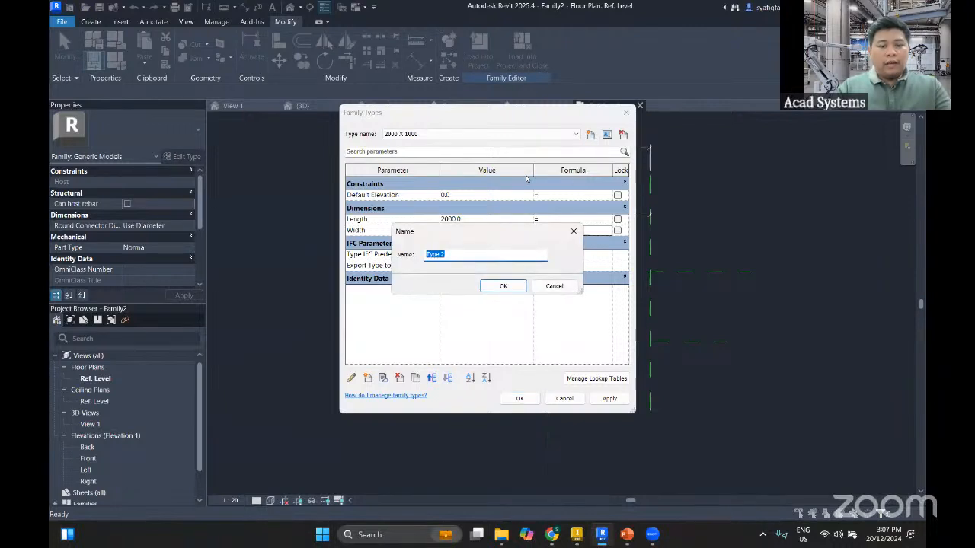
type("2000 X")
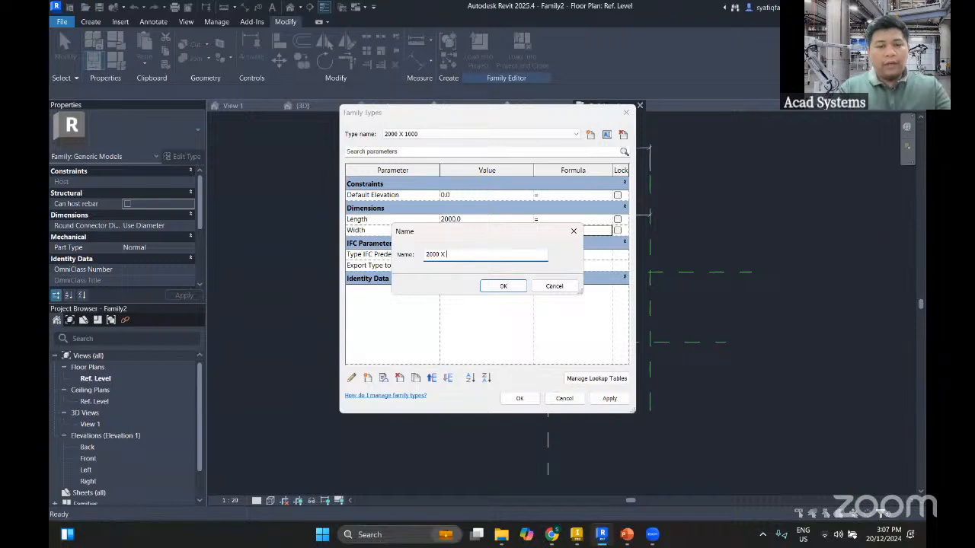
type("6")
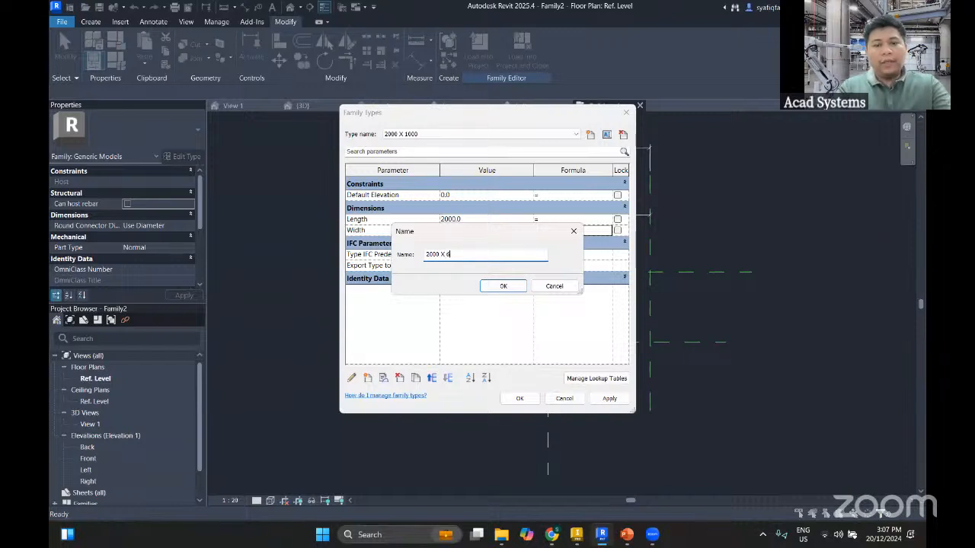
type("00")
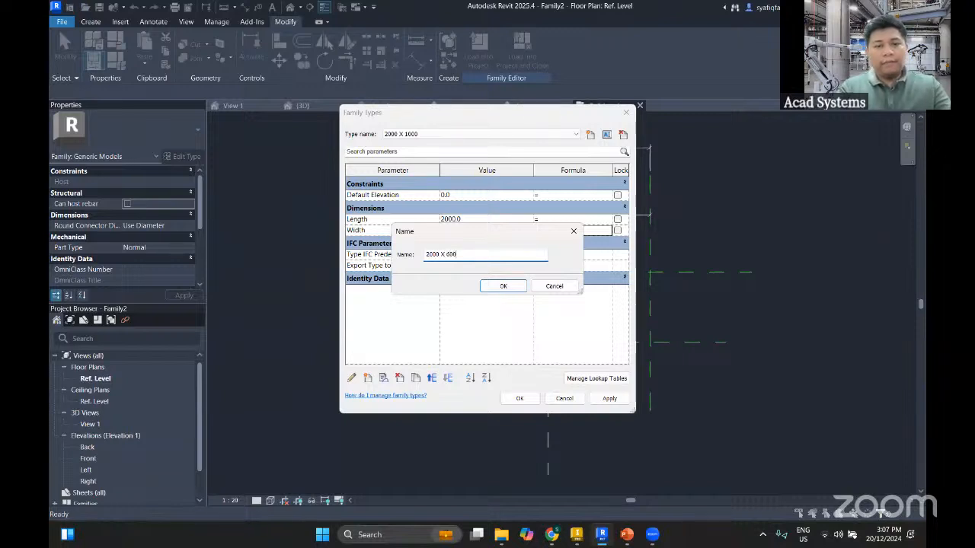
left_click(503, 286)
left_click(481, 230)
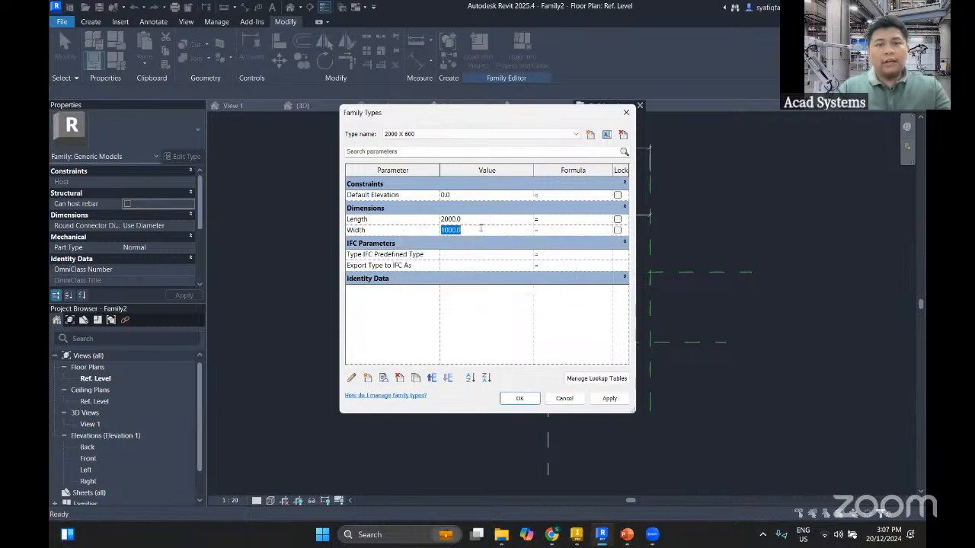
type("60")
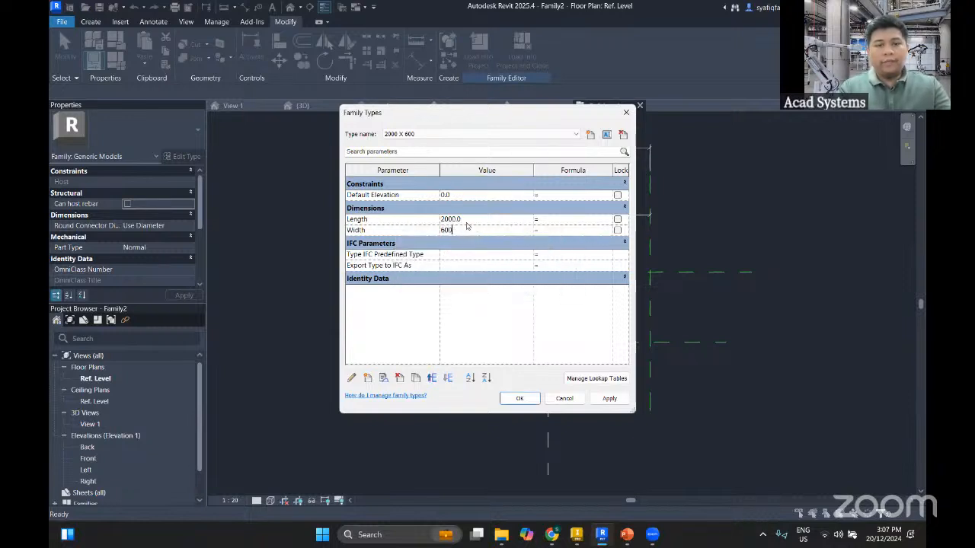
type("0")
left_click(520, 399)
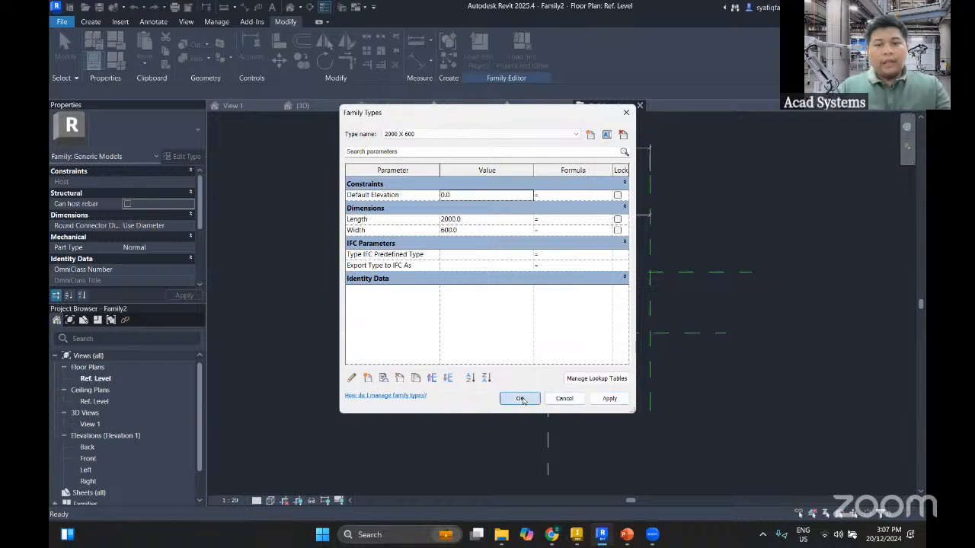
Switch the family's current type to 2000 X 1000 and apply it to the reference planes
middle_click_drag(388, 303, 473, 261)
middle_click_drag(528, 138, 532, 207)
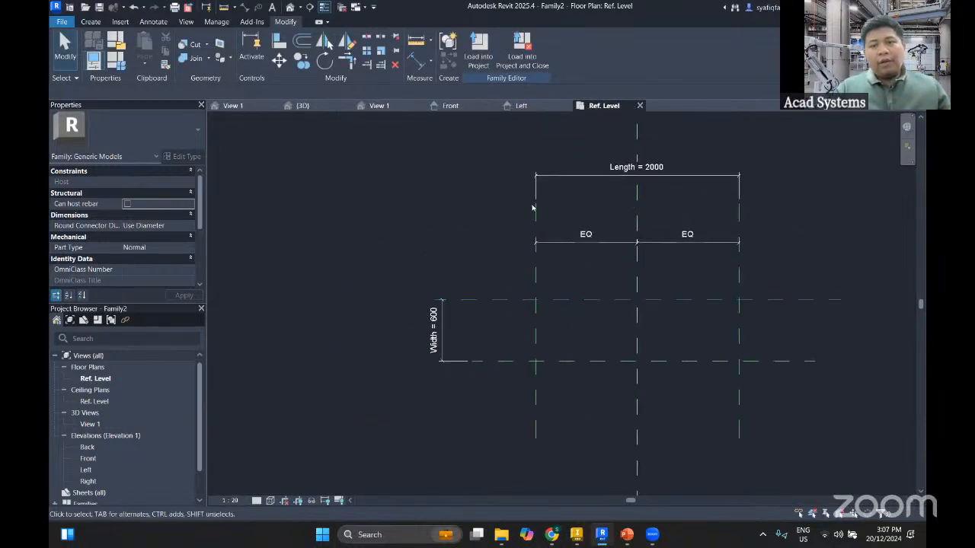
left_click(122, 63)
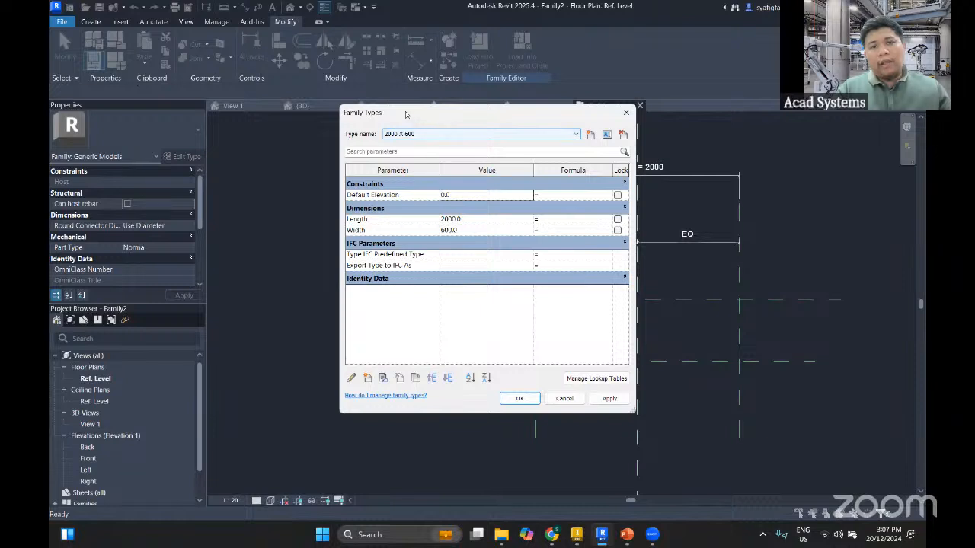
left_click_drag(406, 114, 257, 127)
left_click(320, 147)
left_click(290, 166)
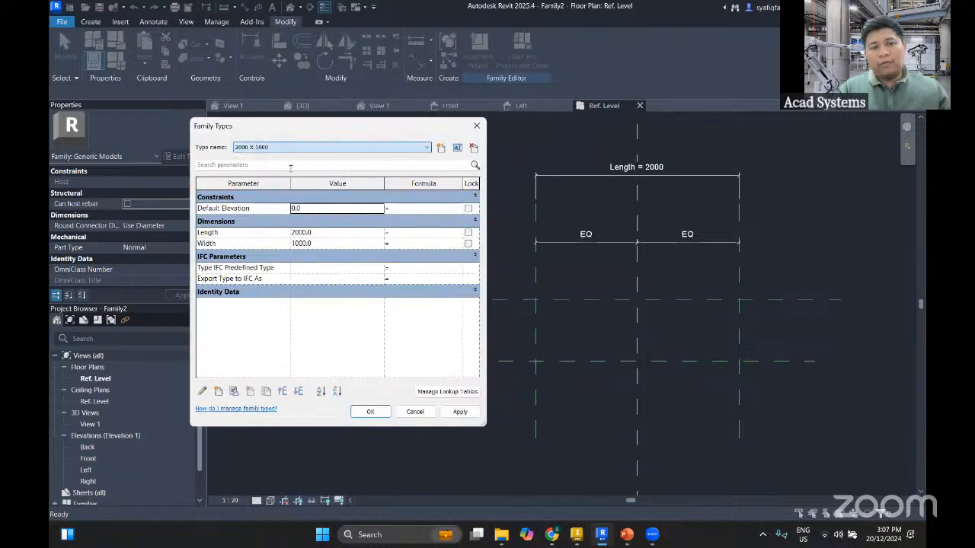
left_click(461, 416)
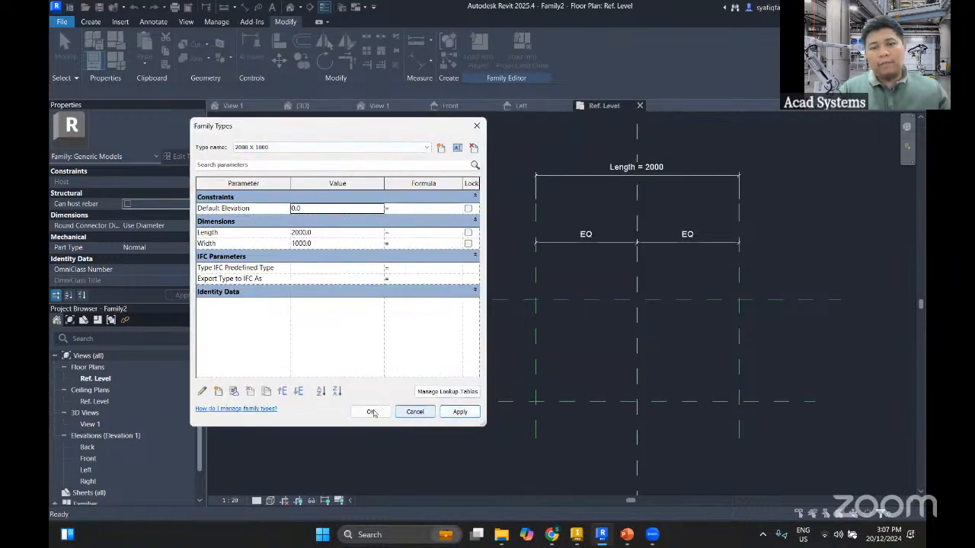
left_click(478, 127)
Start an extrusion and sketch a 2000 by 1000 mm rectangle between opposite intersections of the outer vertical and the horizontal reference planes
middle_click_drag(444, 277, 374, 255)
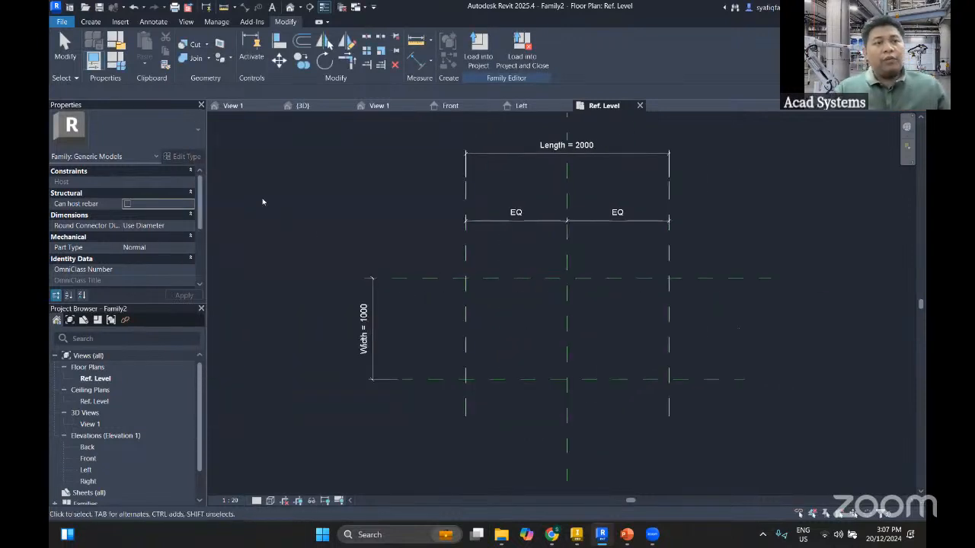
left_click(92, 21)
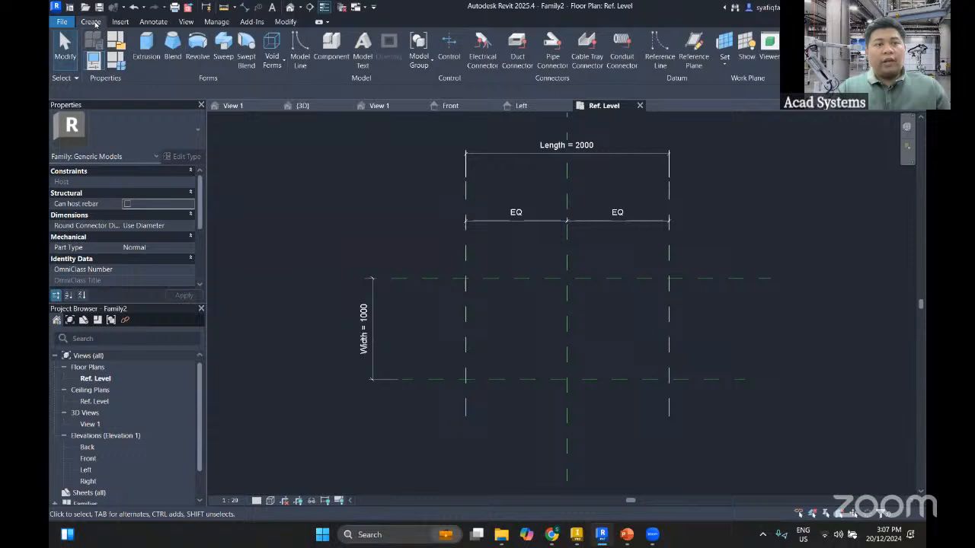
left_click(157, 46)
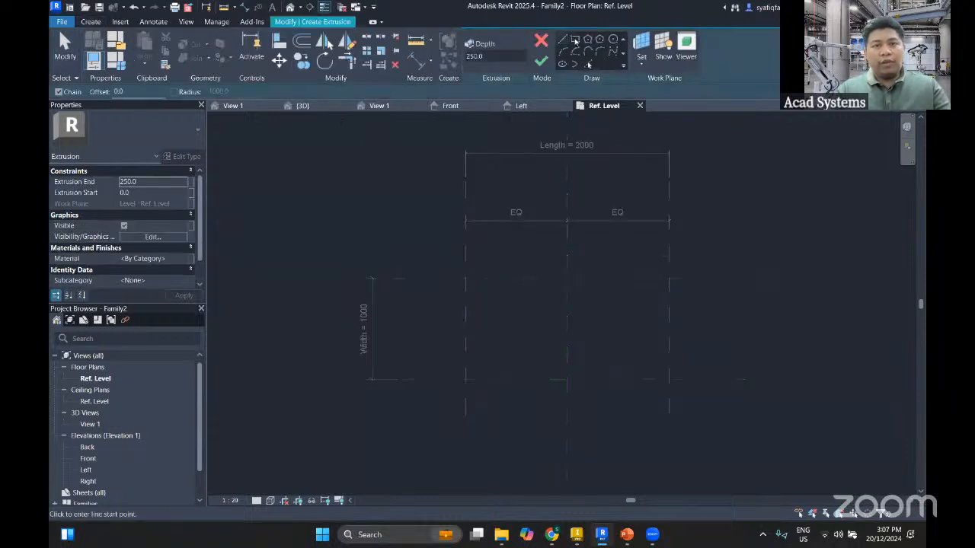
left_click(575, 39)
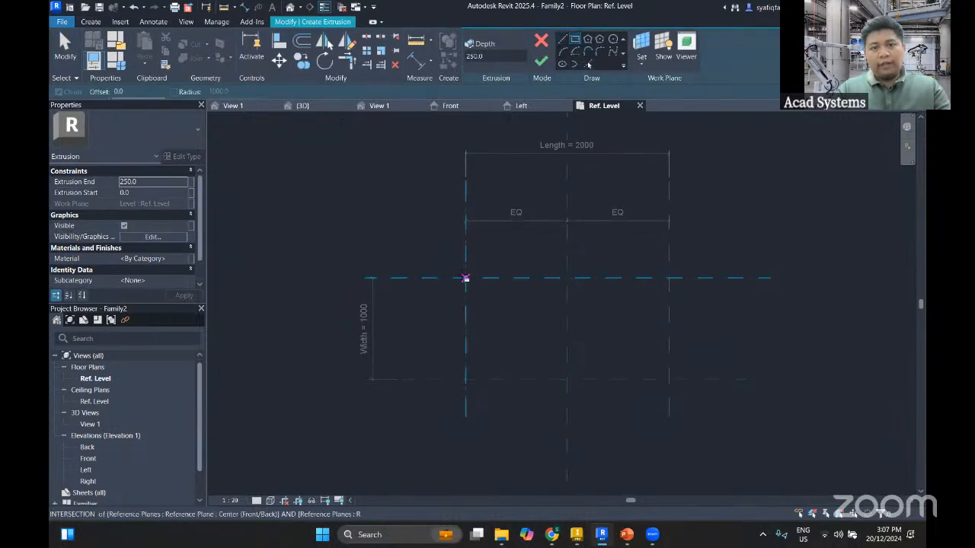
left_click(465, 279)
middle_click_drag(613, 356, 520, 302)
left_click(574, 326)
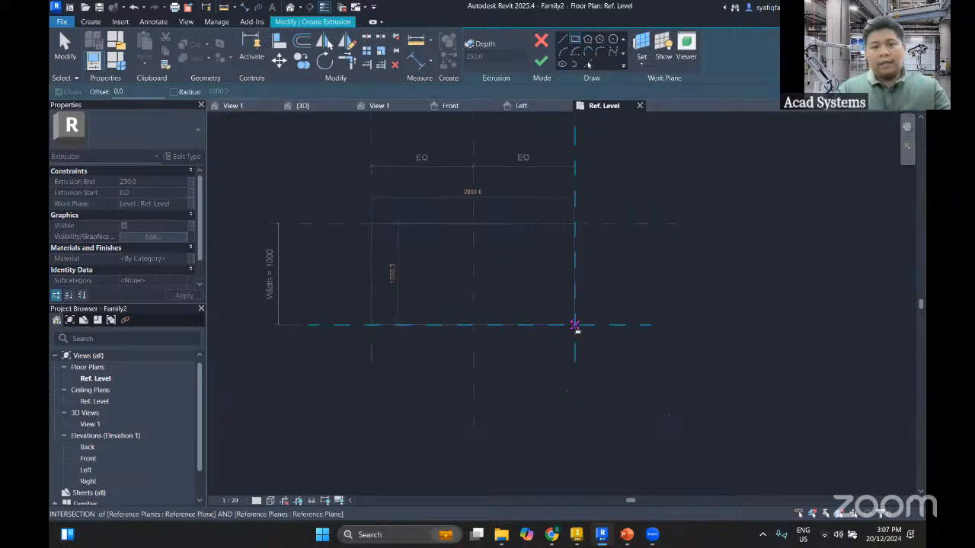
Lock the rectangle's four sides to the surrounding reference planes and finish the extrusion
middle_click_drag(563, 341, 577, 361)
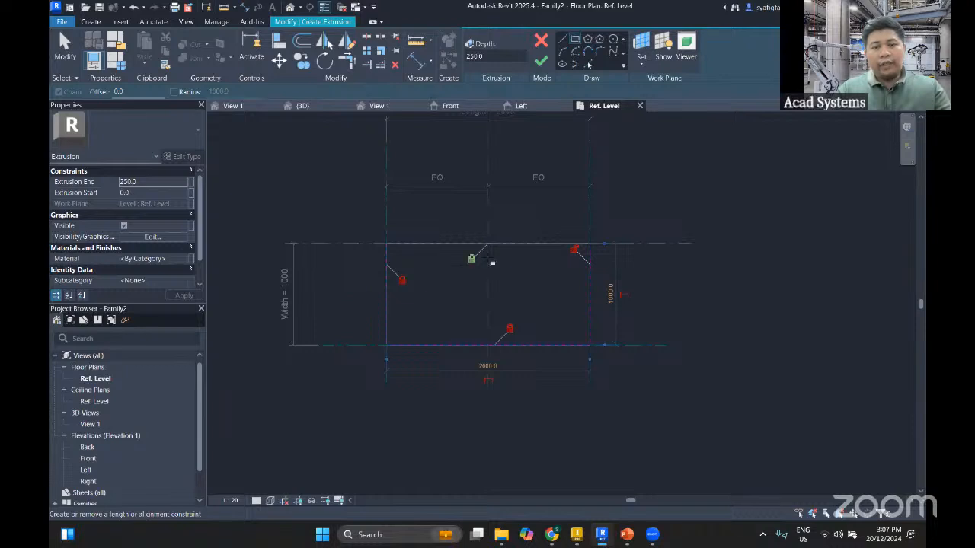
middle_click_drag(592, 327, 640, 352)
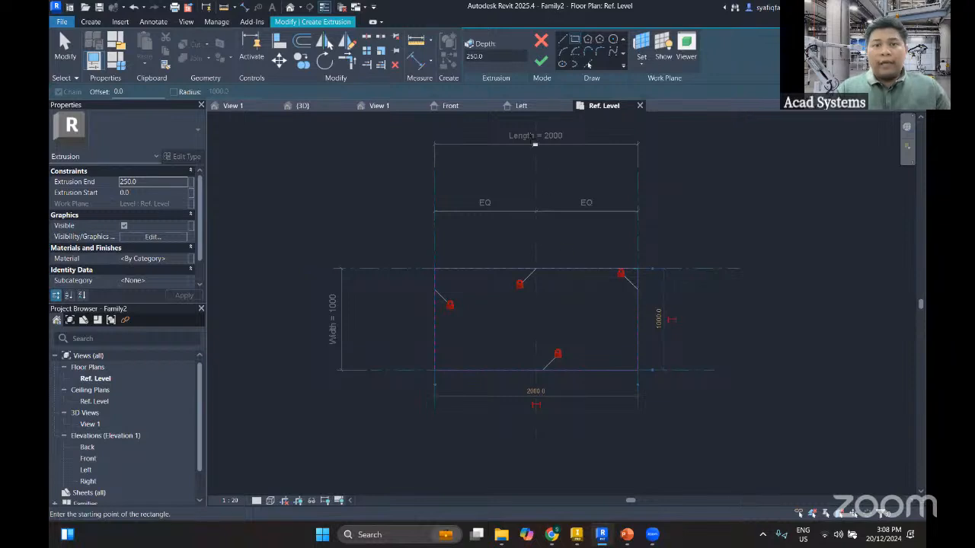
left_click(541, 62)
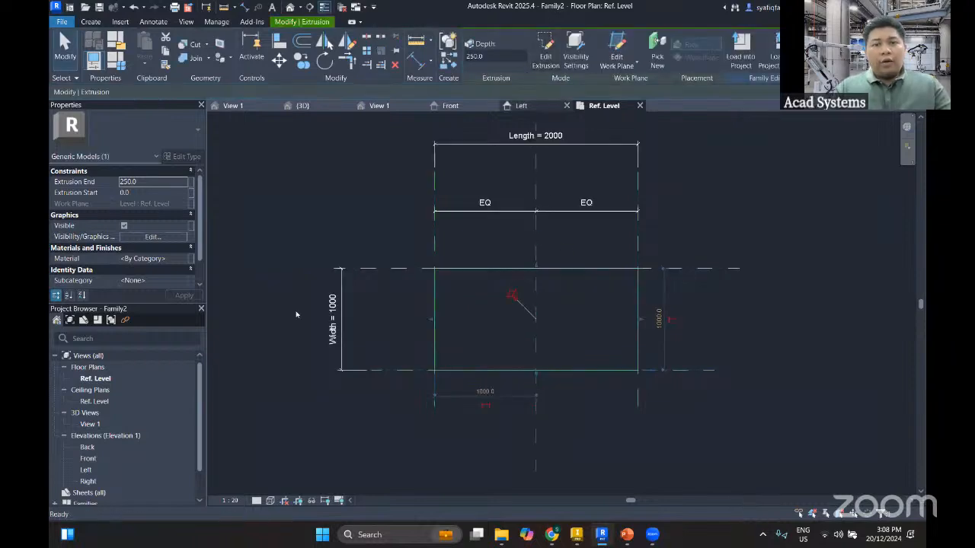
In the Front elevation, draw two horizontal reference planes above the extrusion, about 867 mm above Ref. Level and about 1240 mm apart
double_click(91, 459)
middle_click_drag(508, 369, 501, 408)
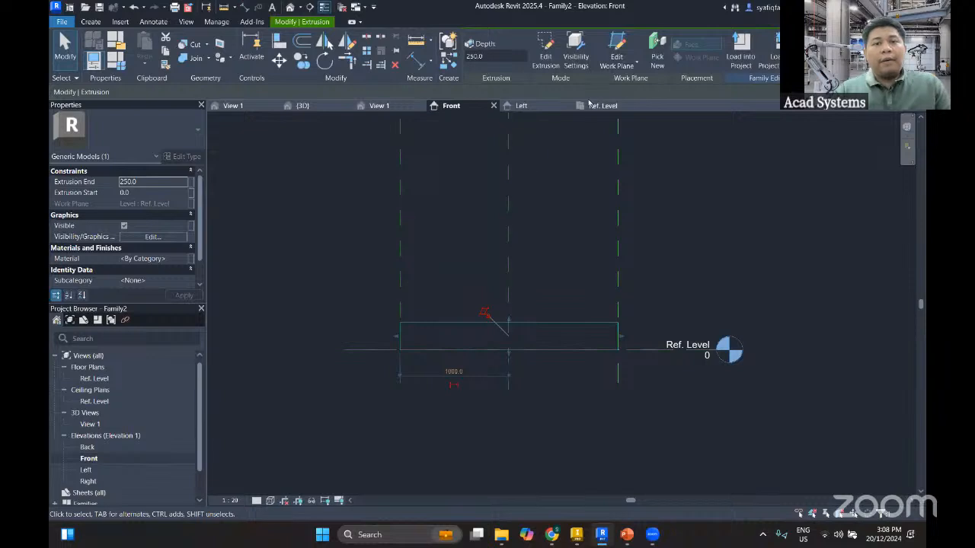
left_click(347, 248)
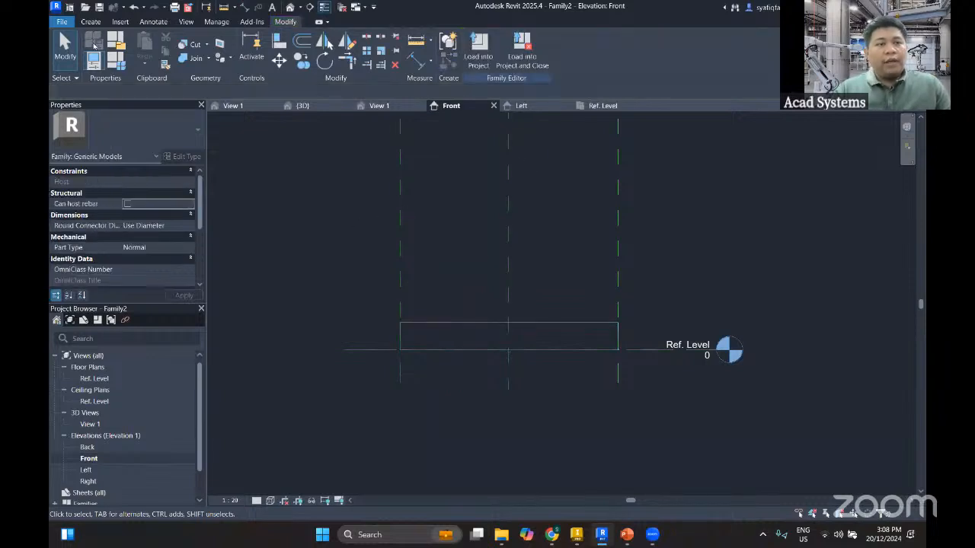
left_click(90, 21)
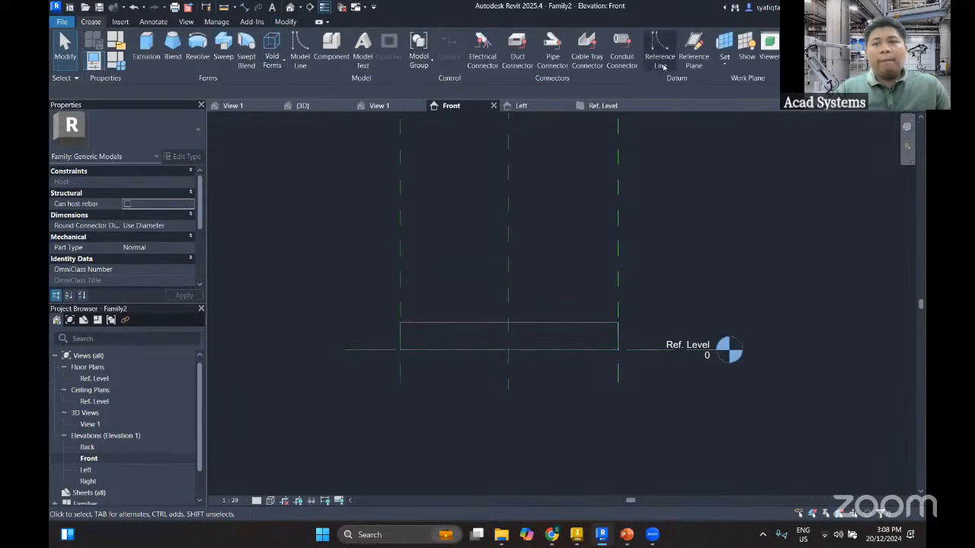
left_click(693, 47)
left_click(361, 255)
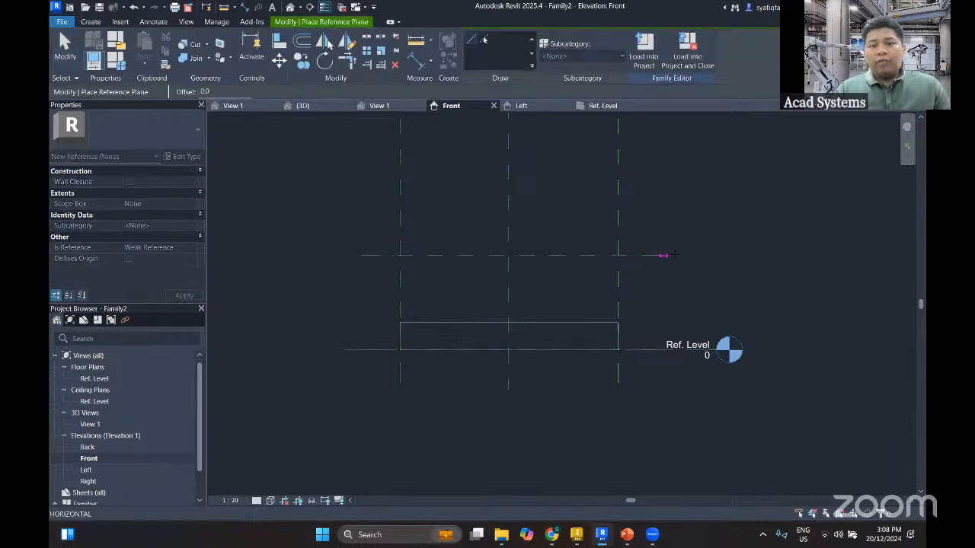
left_click(702, 255)
middle_click_drag(566, 304, 562, 334)
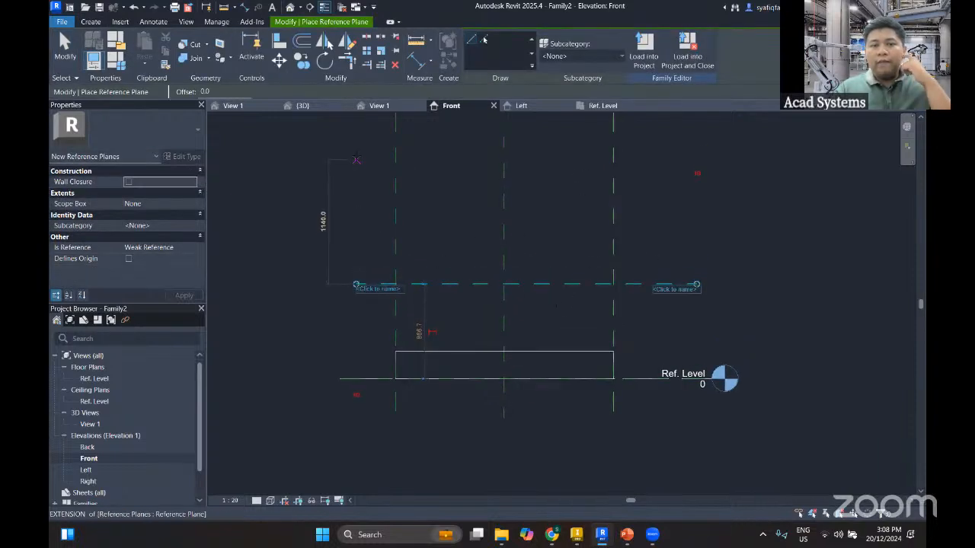
left_click(356, 149)
left_click(697, 149)
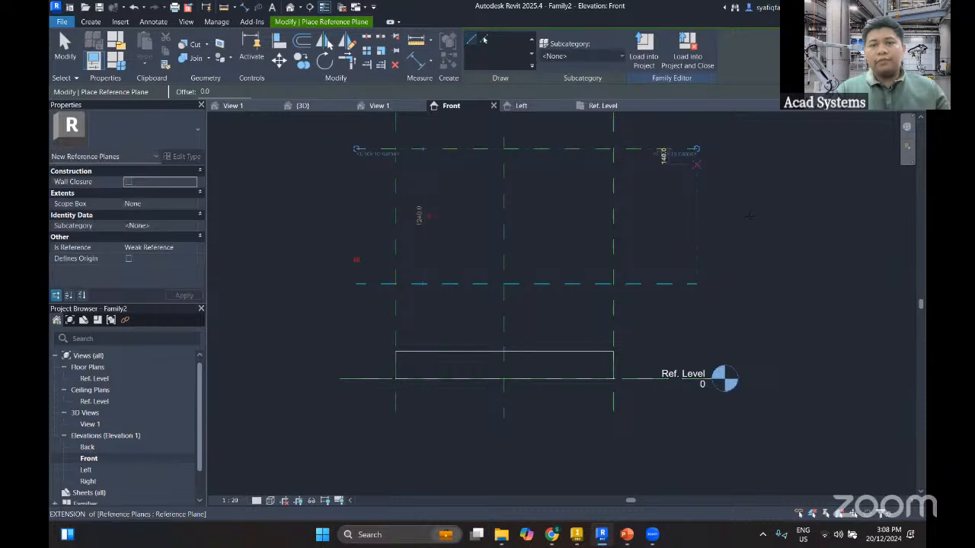
Place separate aligned dimensions from Ref. Level to the lower reference plane and between the two new horizontal planes
key("d")
key("i")
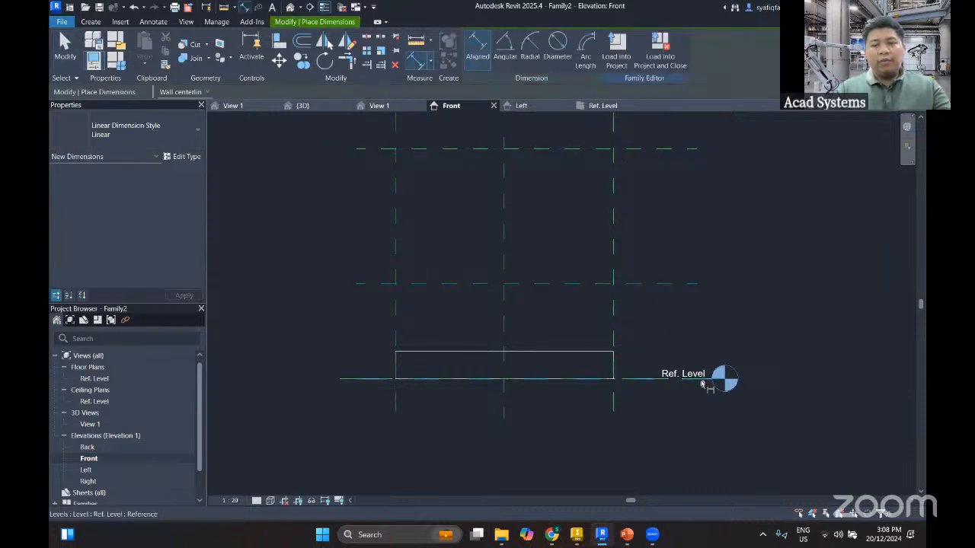
left_click(690, 284)
left_click(681, 339)
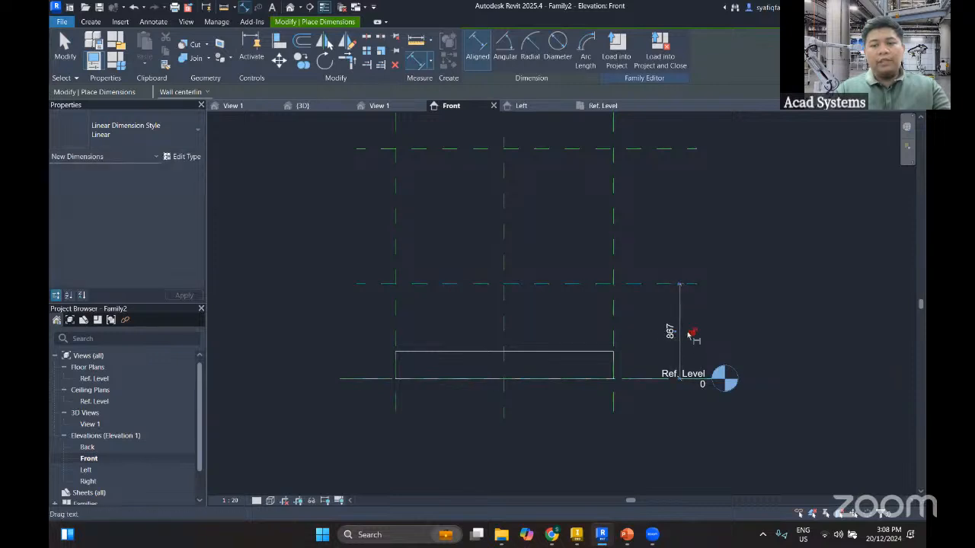
left_click(690, 284)
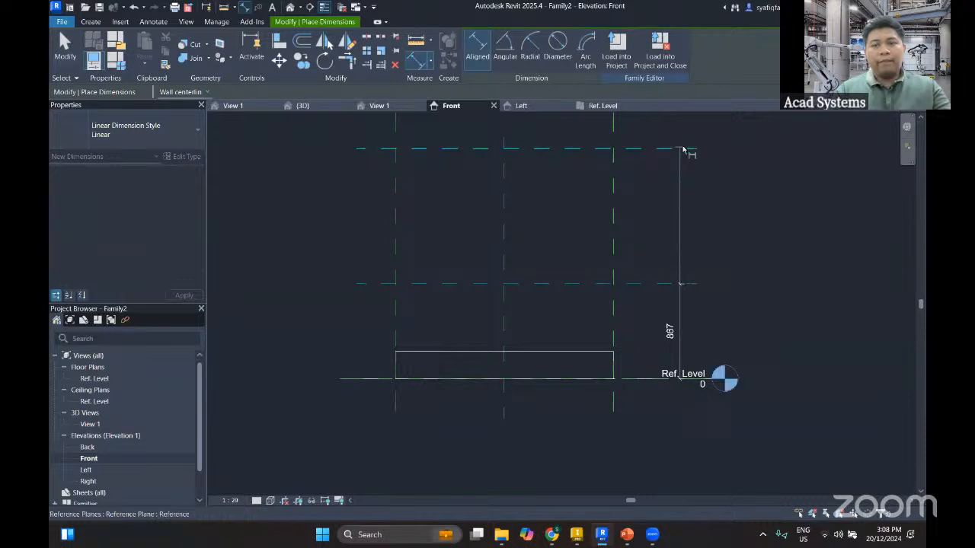
left_click(689, 149)
left_click(731, 213)
key("Escape")
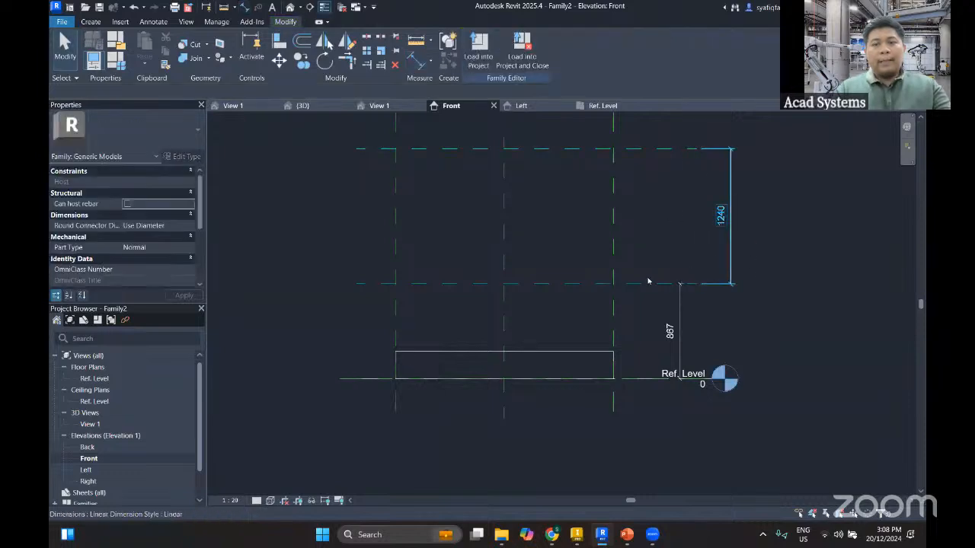
Align the extrusion's top face to the upper horizontal reference plane and lock the alignment
middle_click_drag(552, 371, 524, 385)
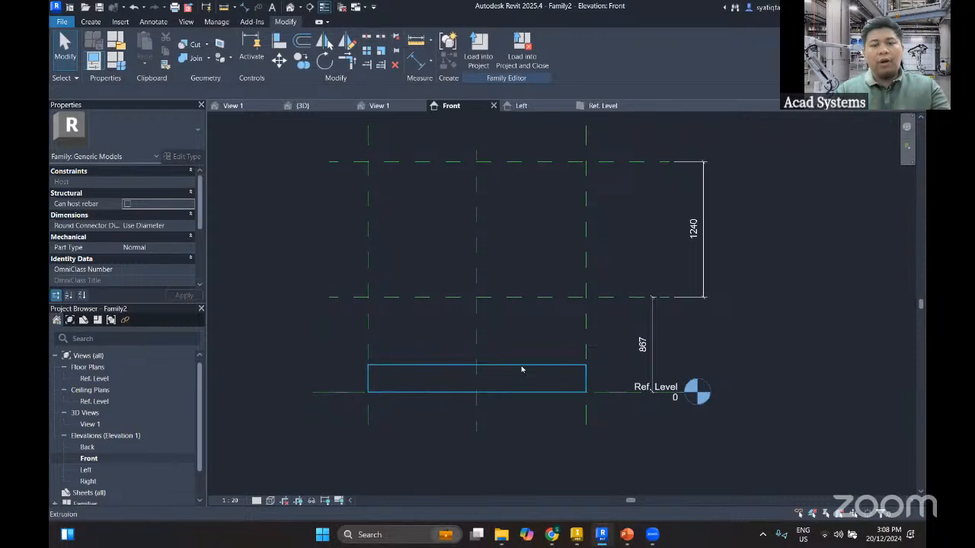
left_click(280, 40)
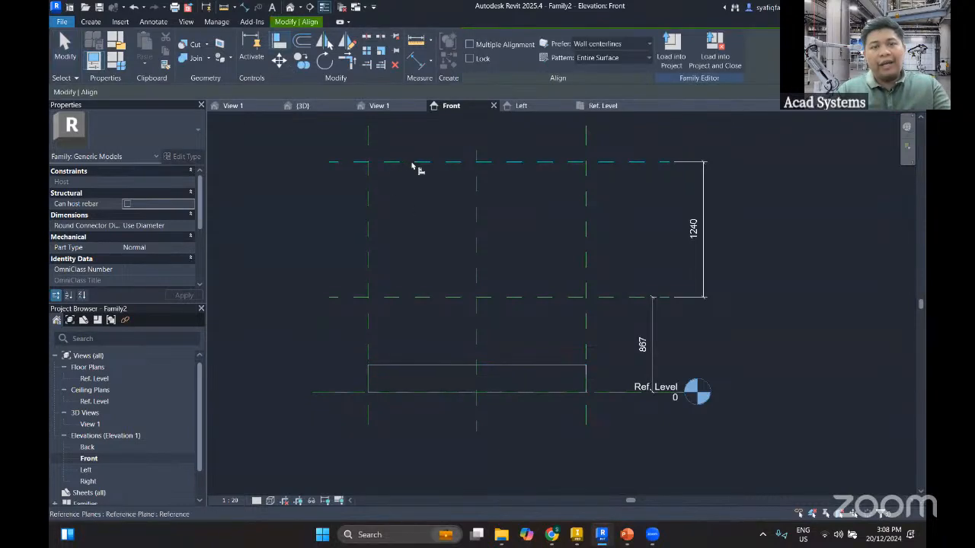
left_click(416, 162)
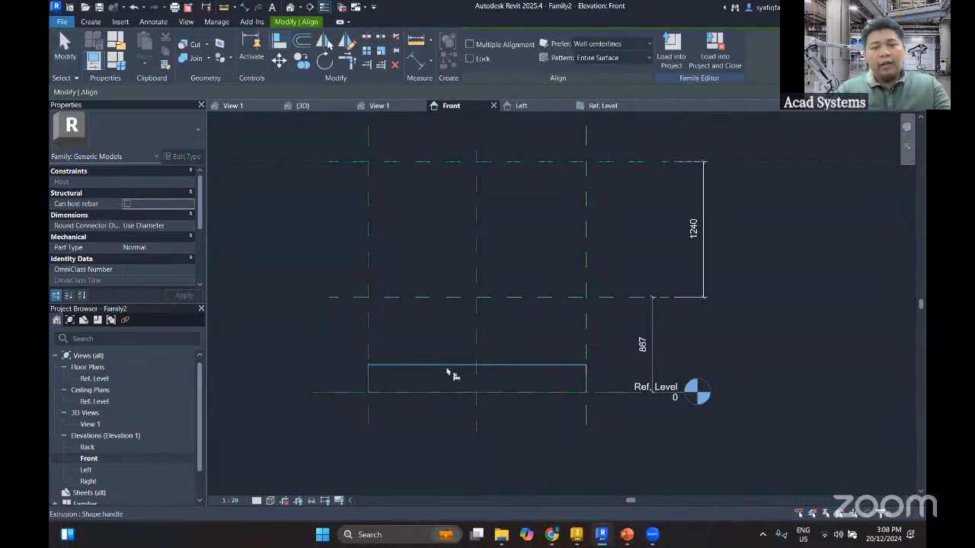
left_click(447, 370)
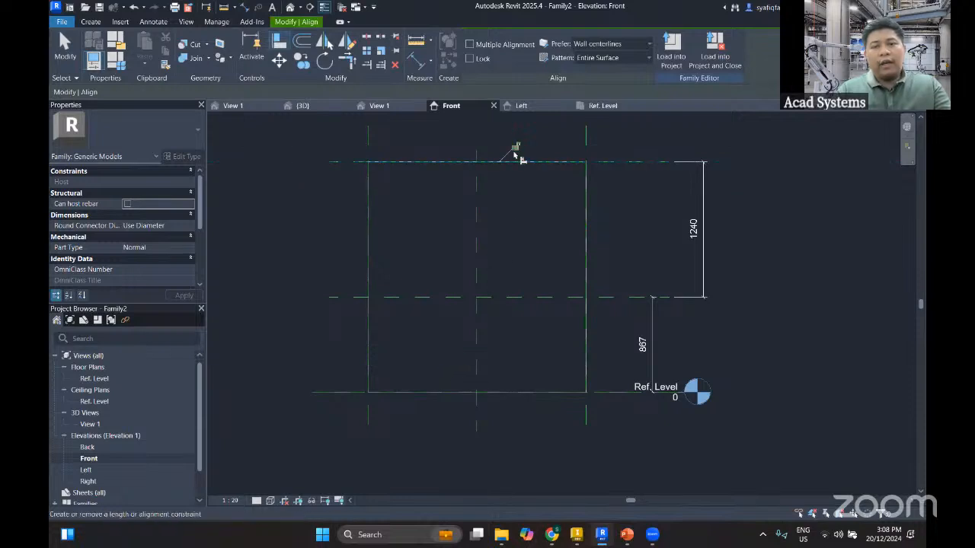
key("Escape")
Raise the extrusion's bottom face off Ref. Level, then align and lock it to the lower horizontal reference plane
left_click(561, 391)
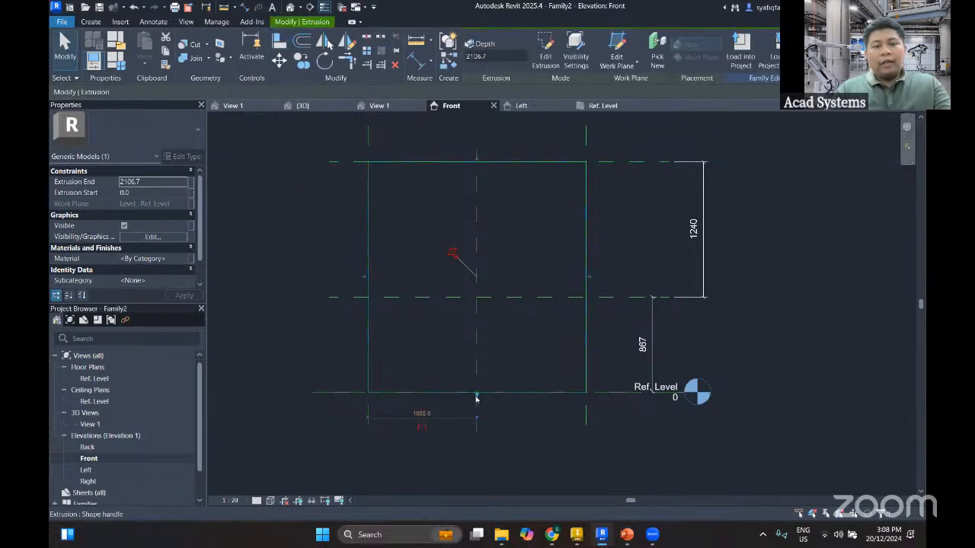
key("Escape")
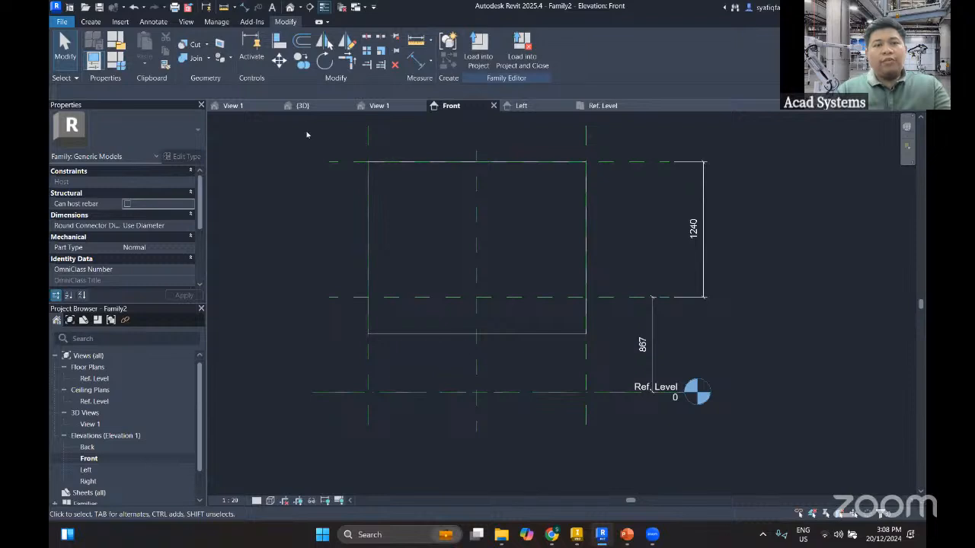
left_click(279, 42)
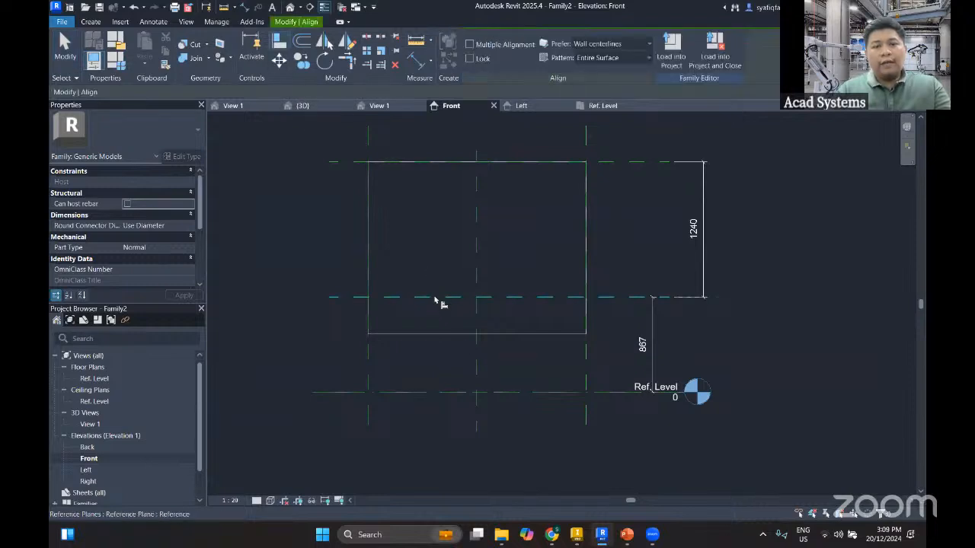
left_click(438, 298)
left_click(443, 334)
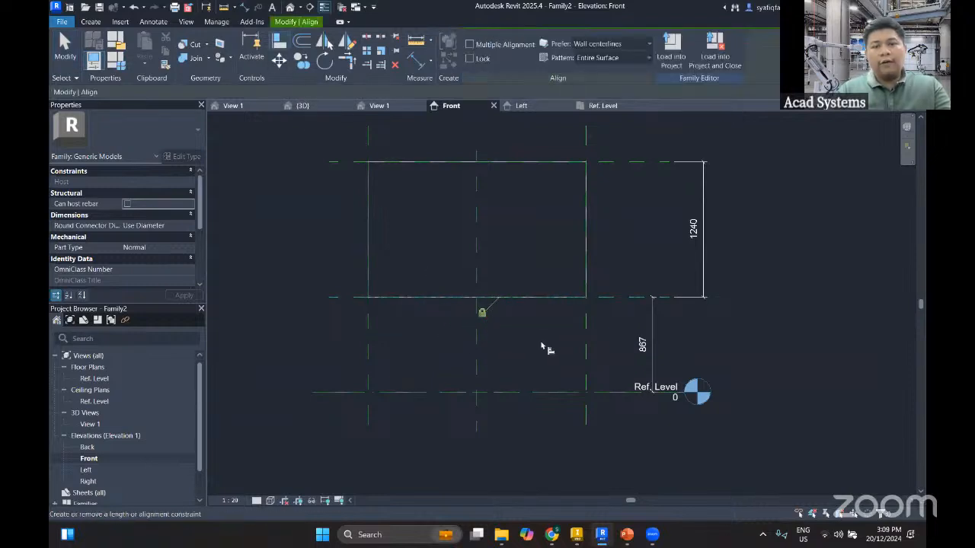
key("Escape")
key("Escape")
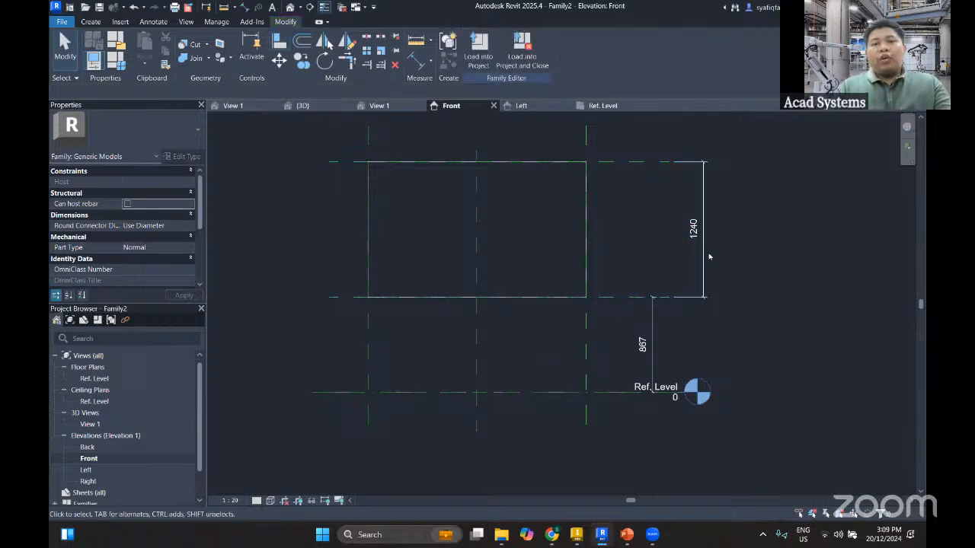
Label the dimension between the two horizontal reference planes with a new type parameter named Height
left_click(704, 255)
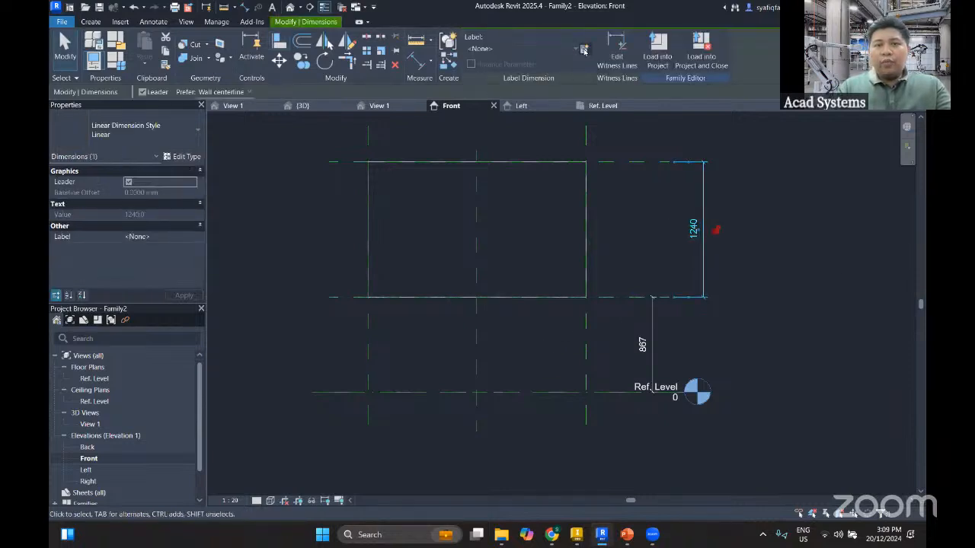
left_click(583, 48)
type("Height")
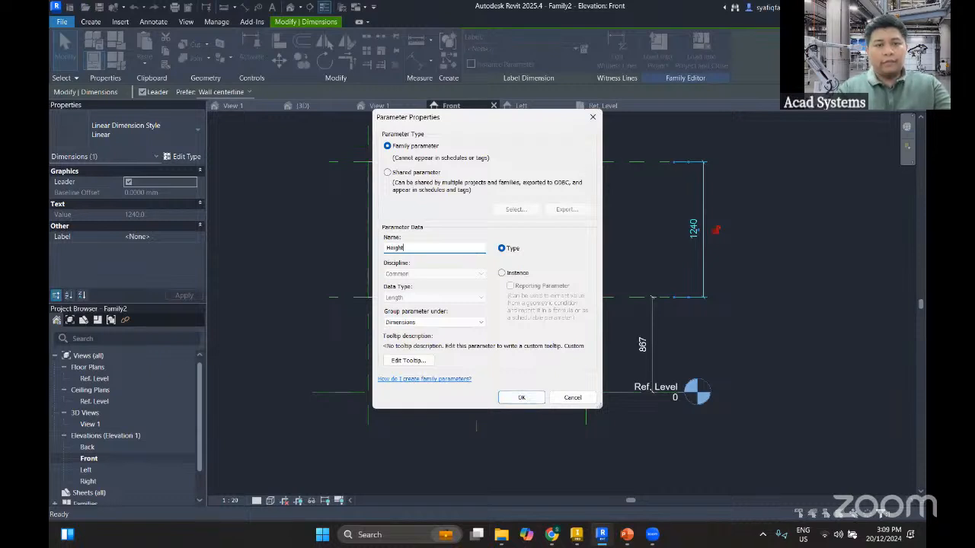
key("Return")
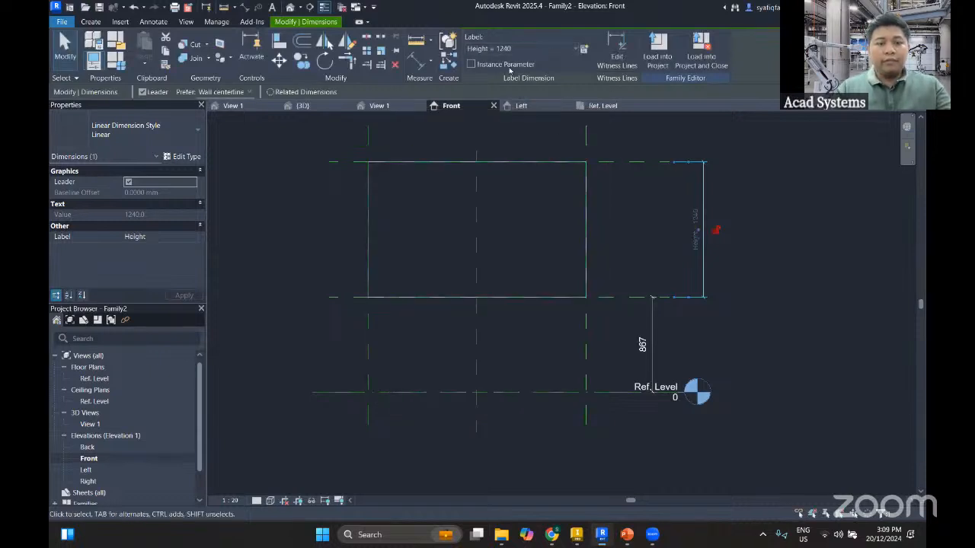
left_click(675, 330)
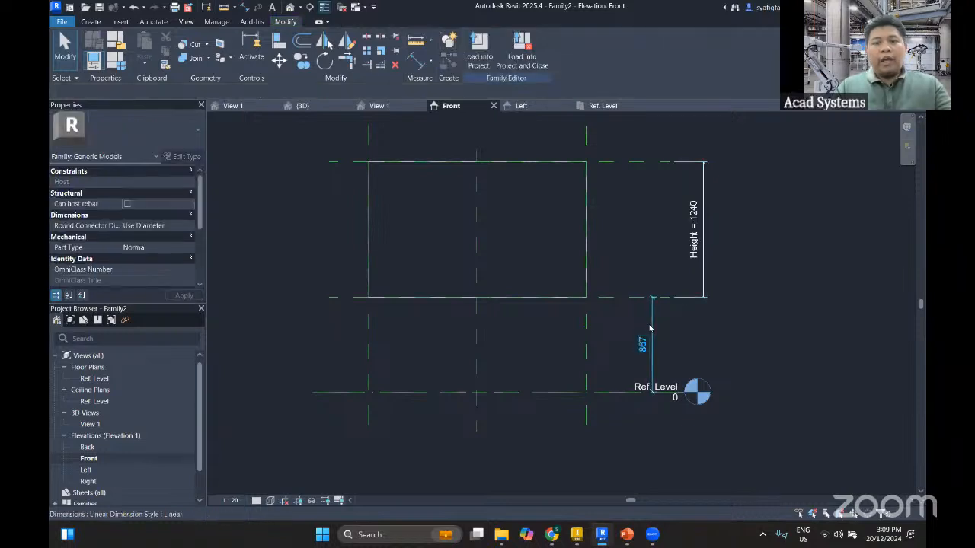
Label the dimension from Ref. Level to the lower plane with a new instance parameter named Sill Height
left_click(649, 337)
left_click(584, 49)
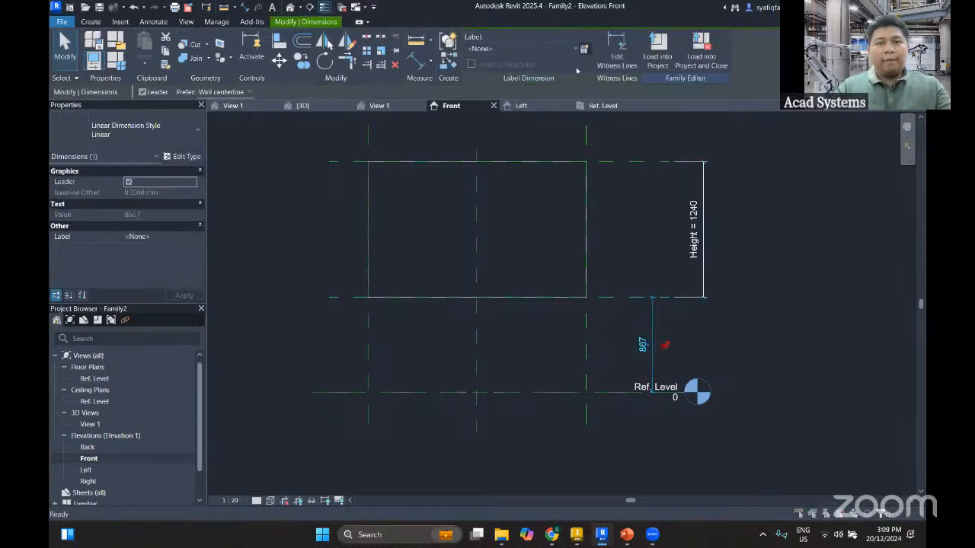
type("s")
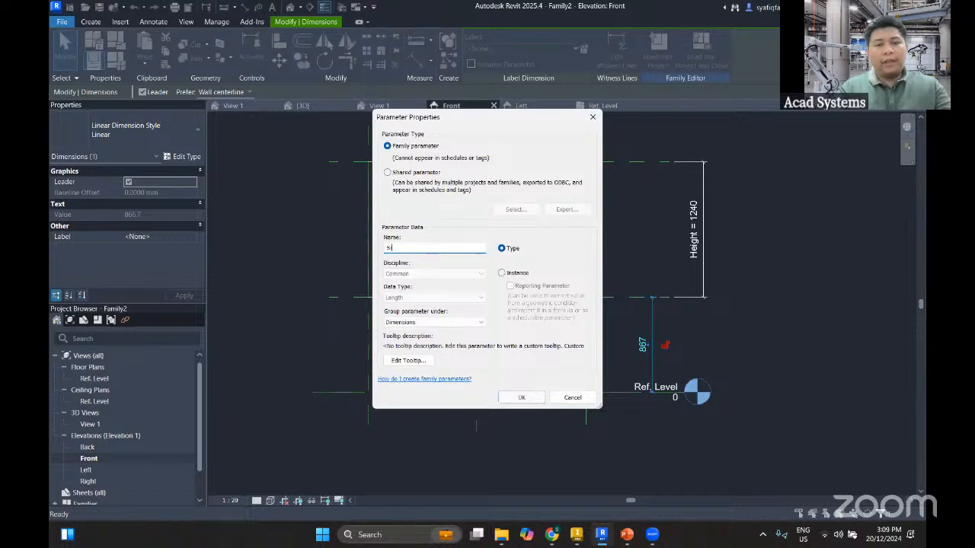
type("ill Height")
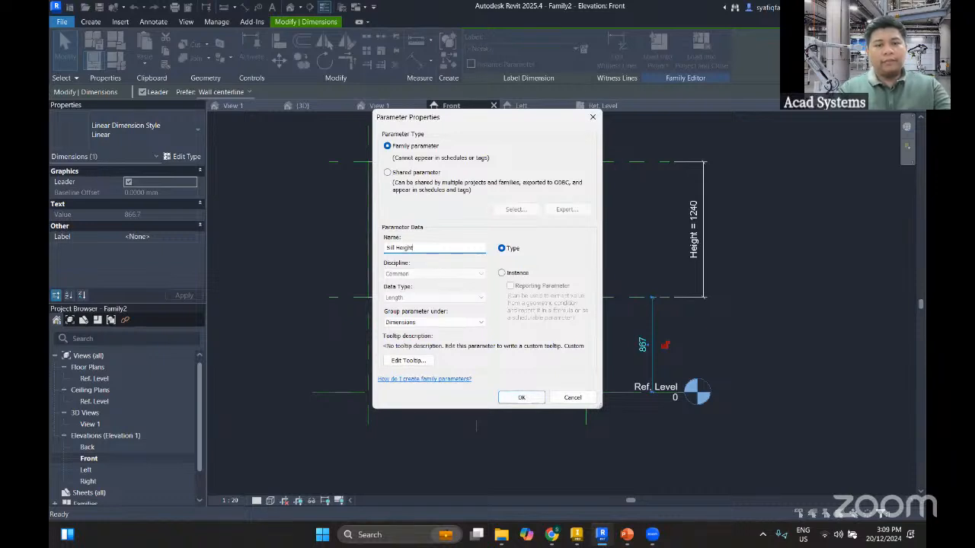
left_click(502, 274)
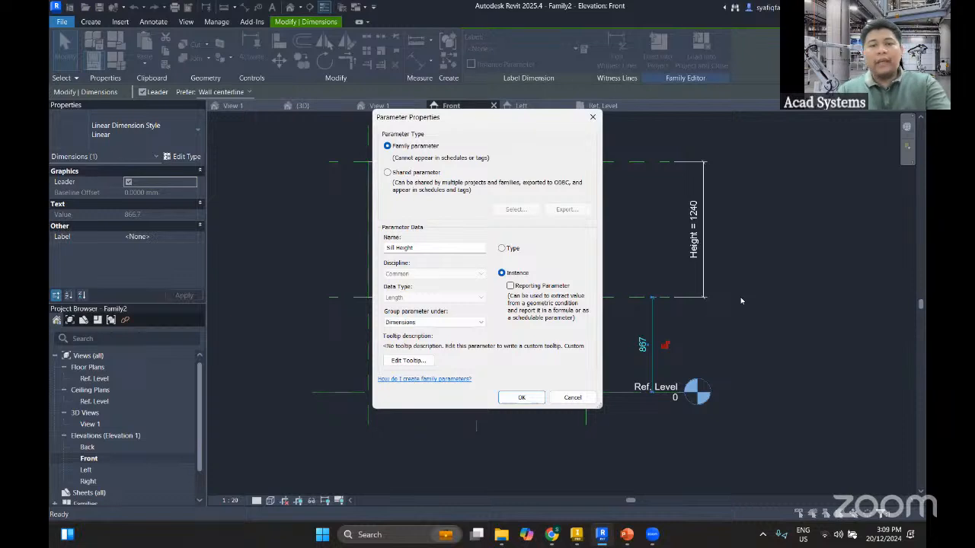
left_click(522, 397)
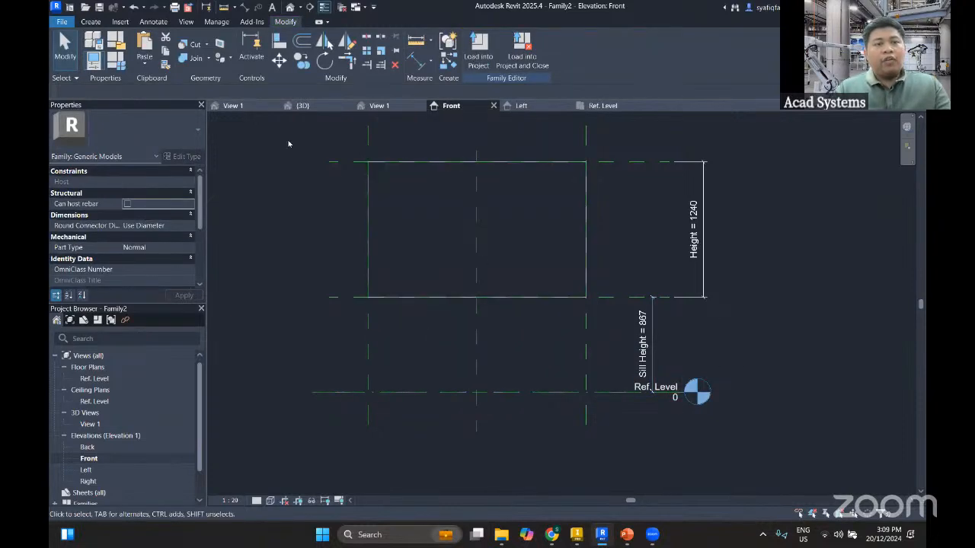
Open the default 3D view of the family and set its visual style to Shaded
left_click(293, 9)
middle_click_drag(464, 251, 656, 321, "shift")
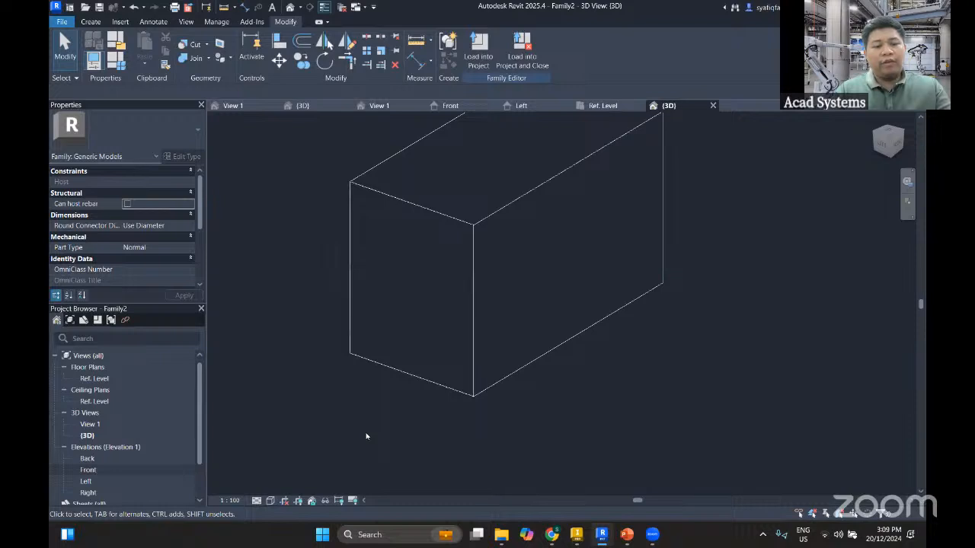
left_click(270, 500)
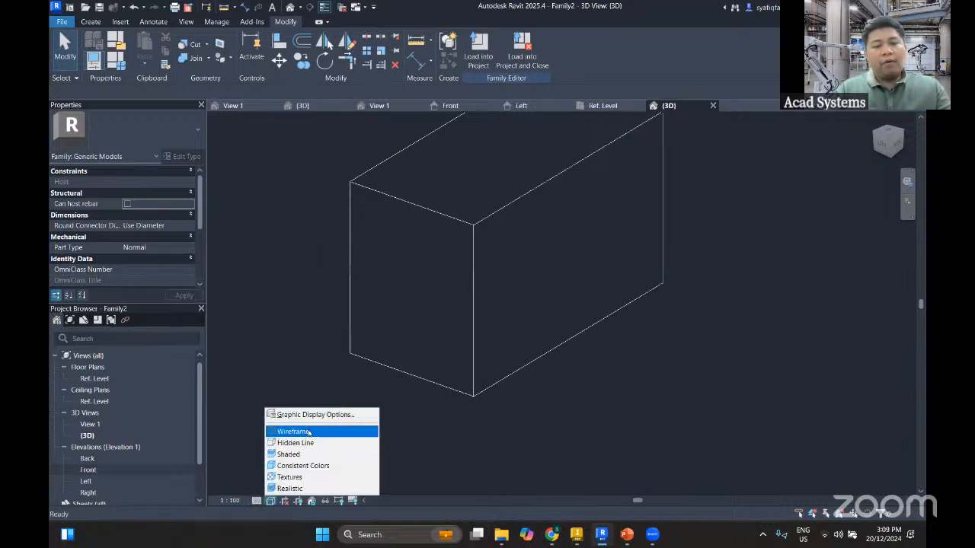
left_click(290, 455)
scroll(393, 360, "down", 4)
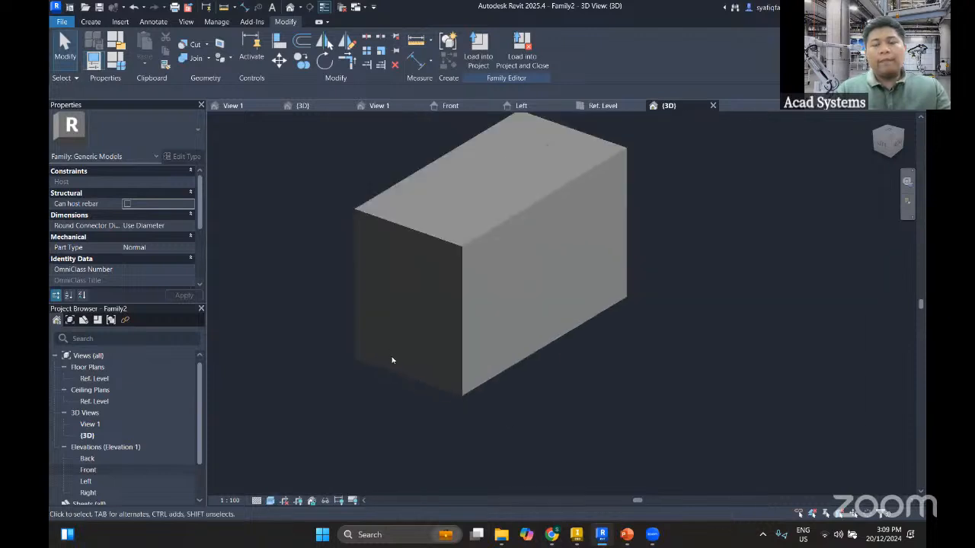
scroll(481, 380, "up", 3)
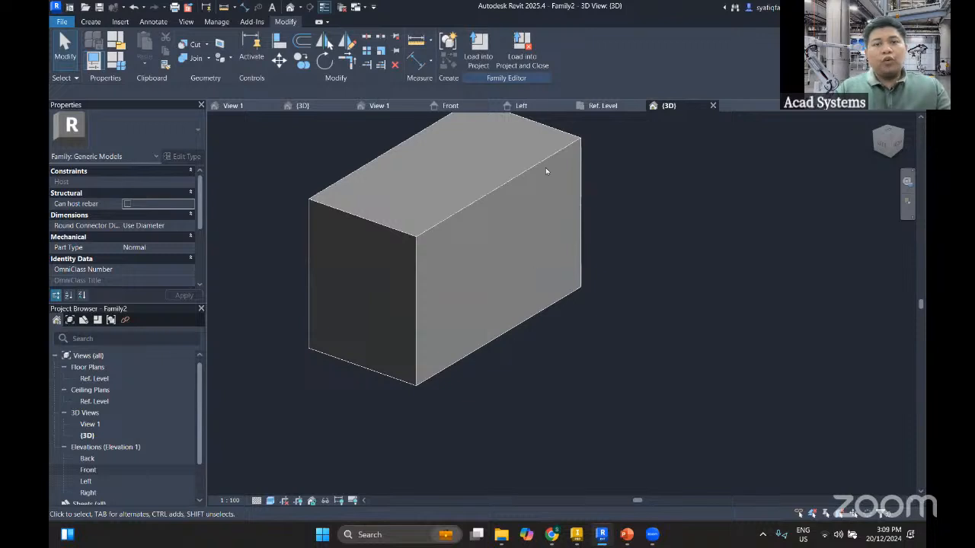
In the Ref. Level plan, draw a horizontal reference plane across the extrusion, about 105 mm above its lower edge
left_click(387, 106)
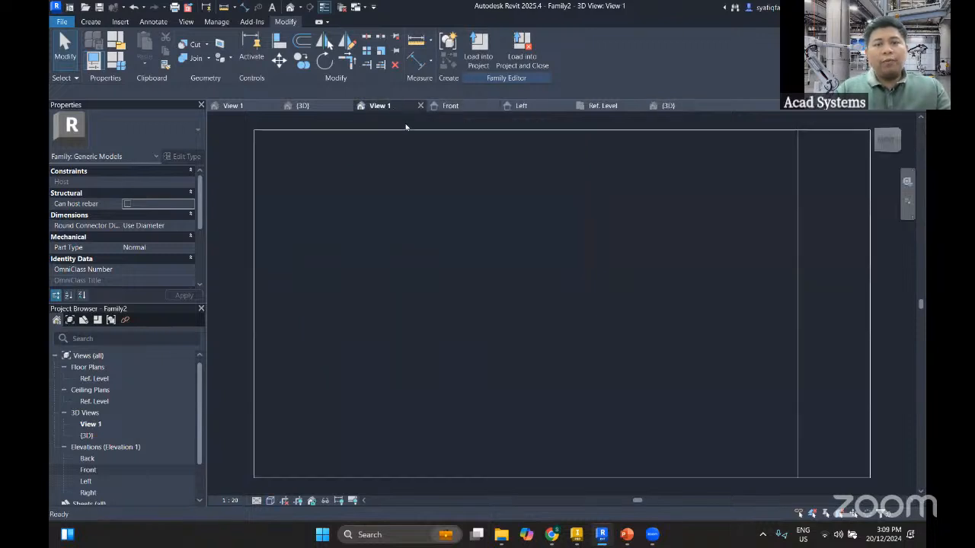
scroll(522, 276, "down", 3)
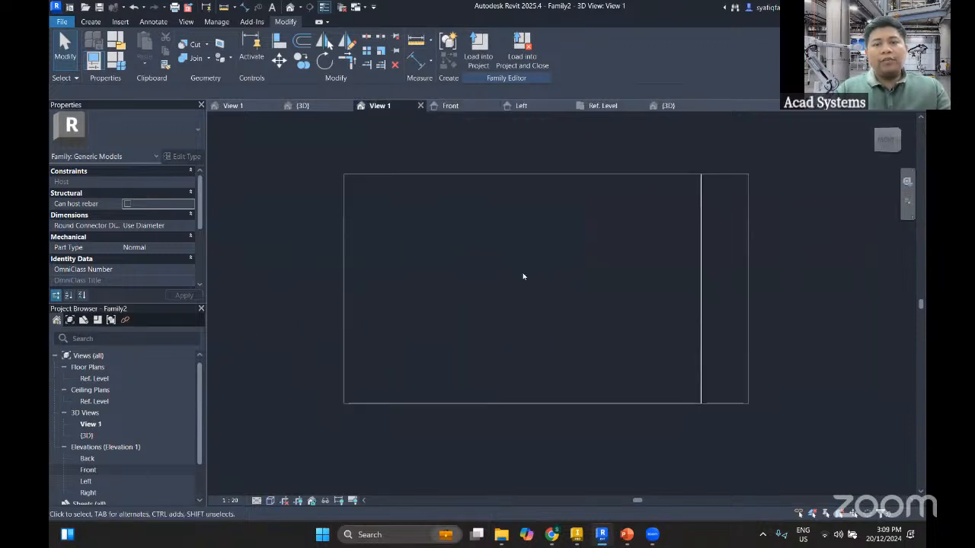
double_click(106, 379)
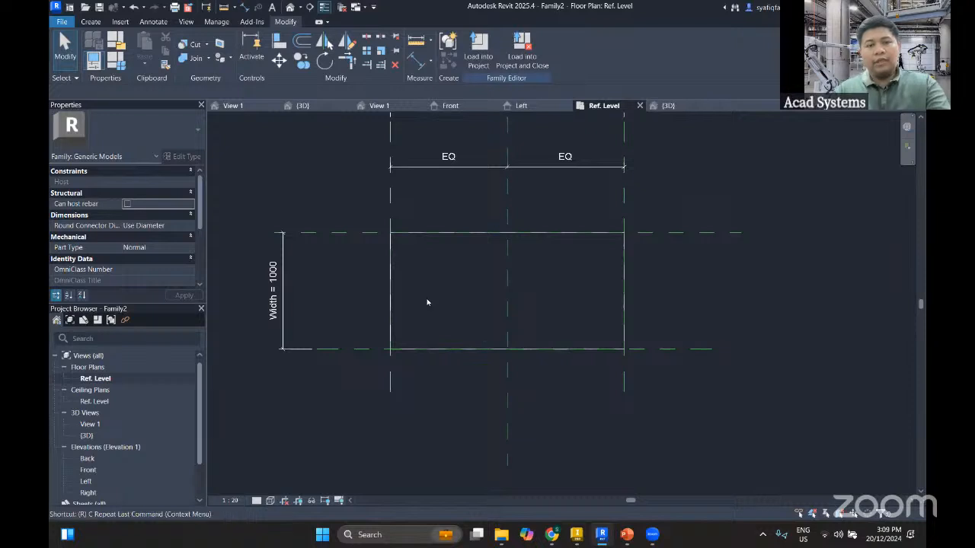
left_click(90, 22)
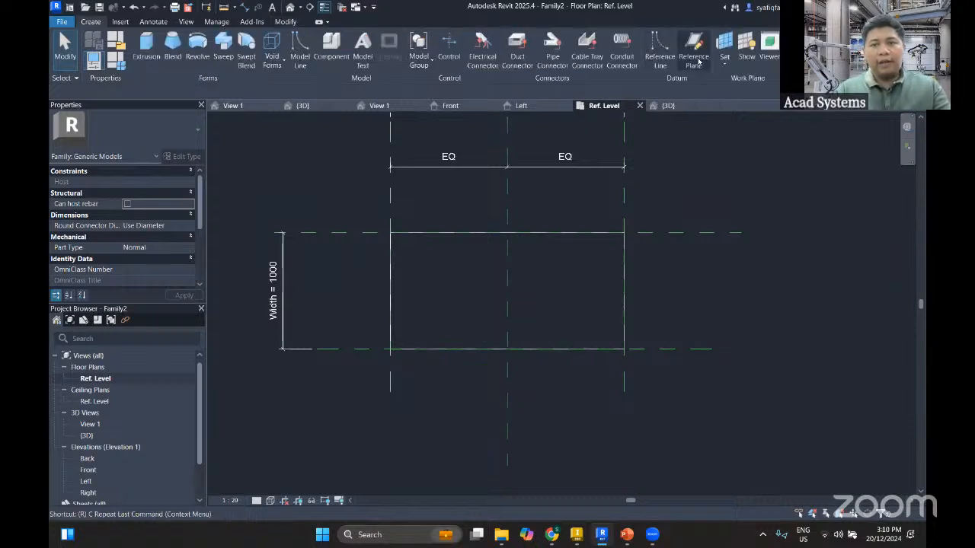
key("r")
key("p")
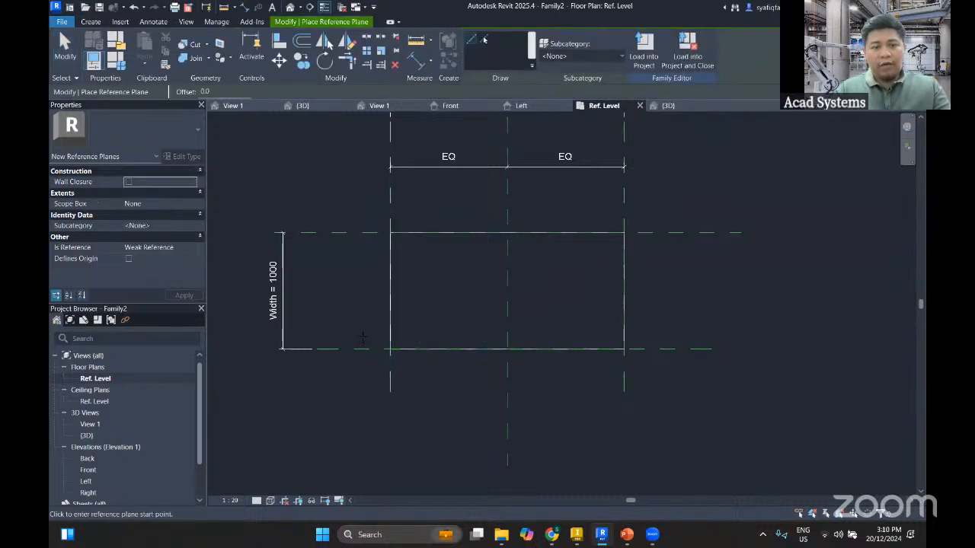
left_click(363, 336)
left_click(691, 337)
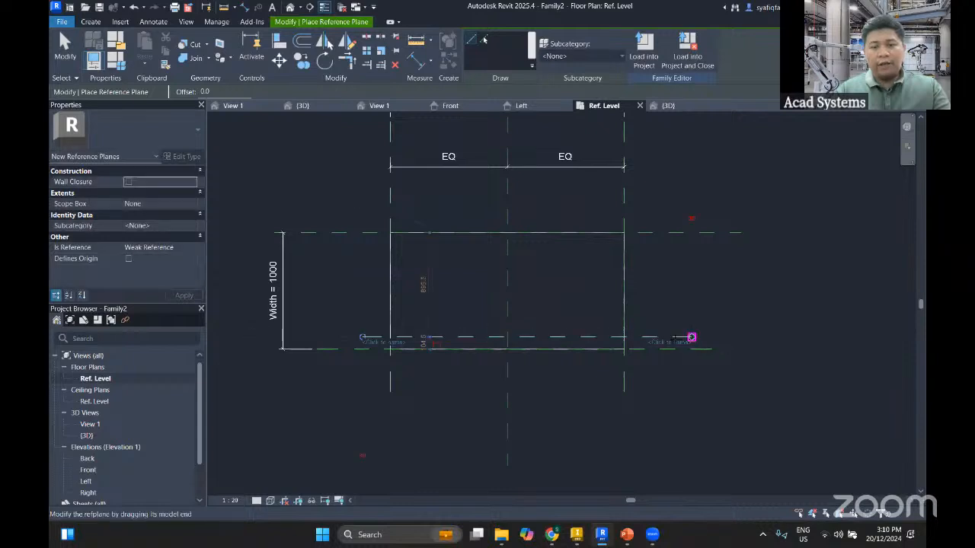
key("Escape")
key("Escape")
Try to move the extrusion's lower edge toward the new reference plane directly in the plan view
scroll(442, 359, "up", 2)
left_click(458, 353)
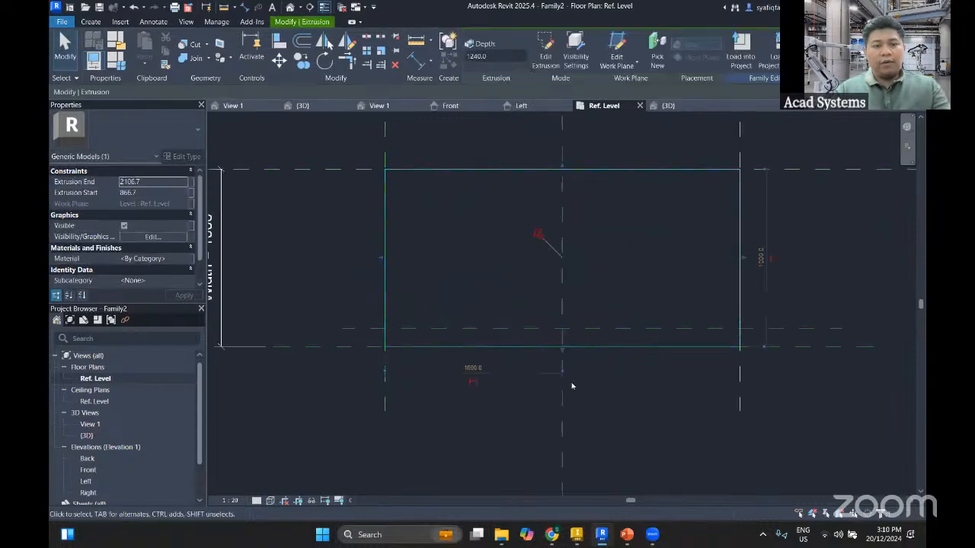
left_click_drag(561, 283, 528, 302)
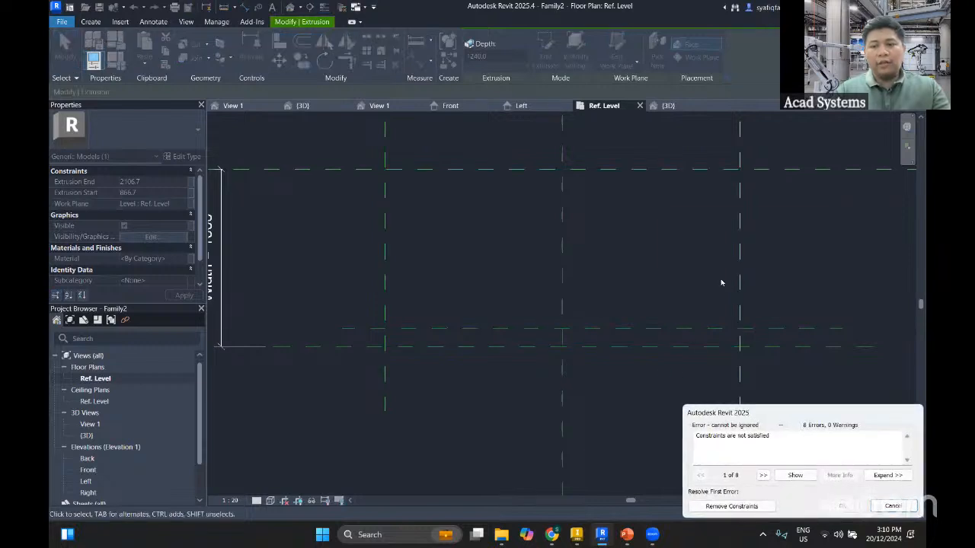
left_click(731, 317)
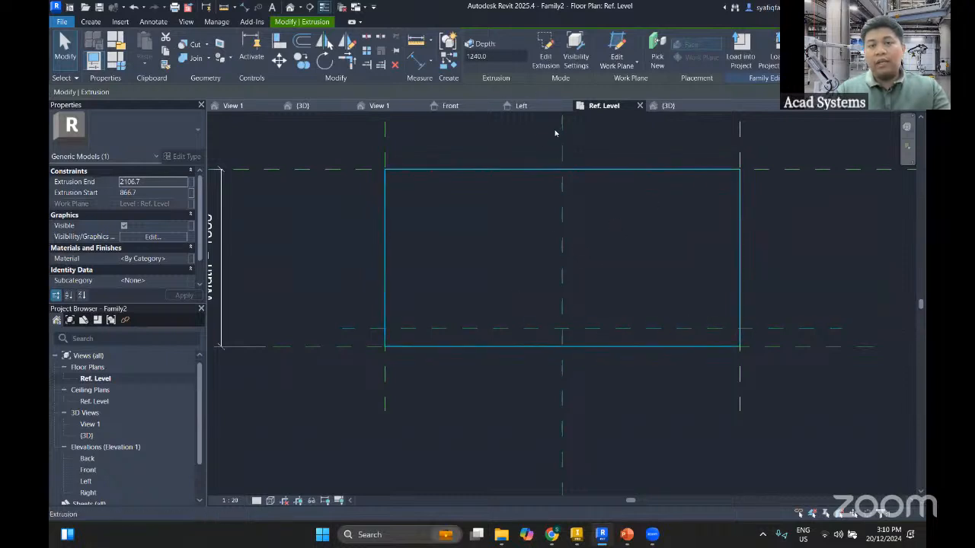
Open the extrusion's sketch for editing and move its lower line up, clear of both horizontal reference planes near it
left_click(547, 55)
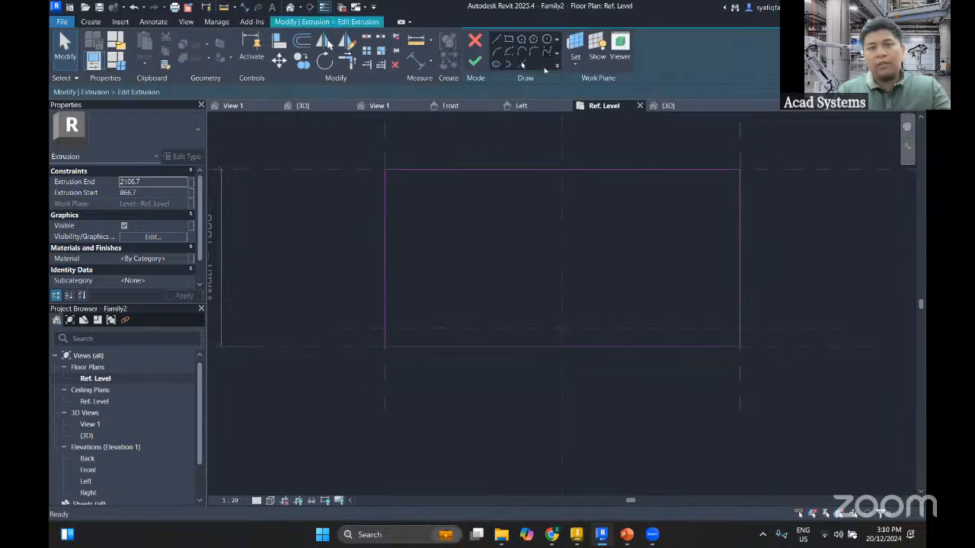
left_click(543, 346)
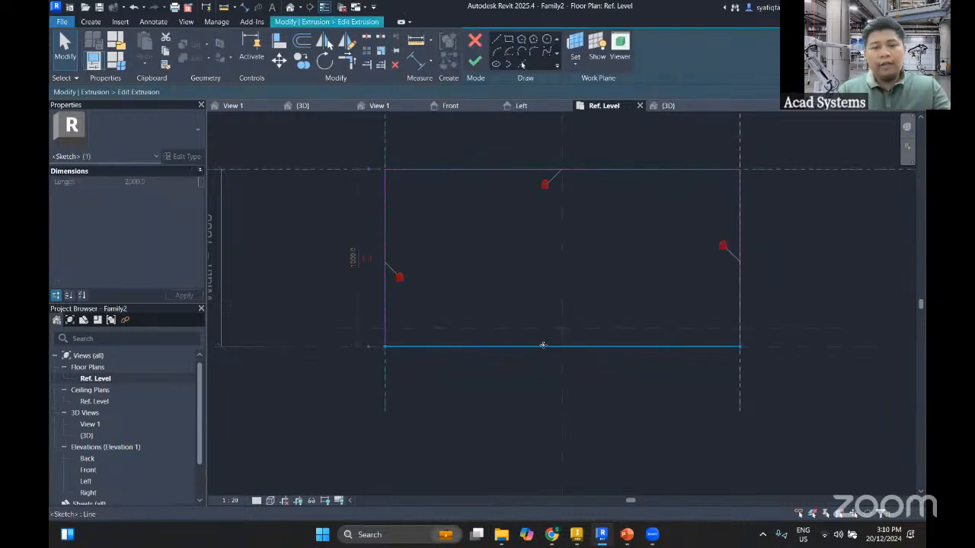
left_click_drag(542, 348, 538, 290)
left_click(381, 187)
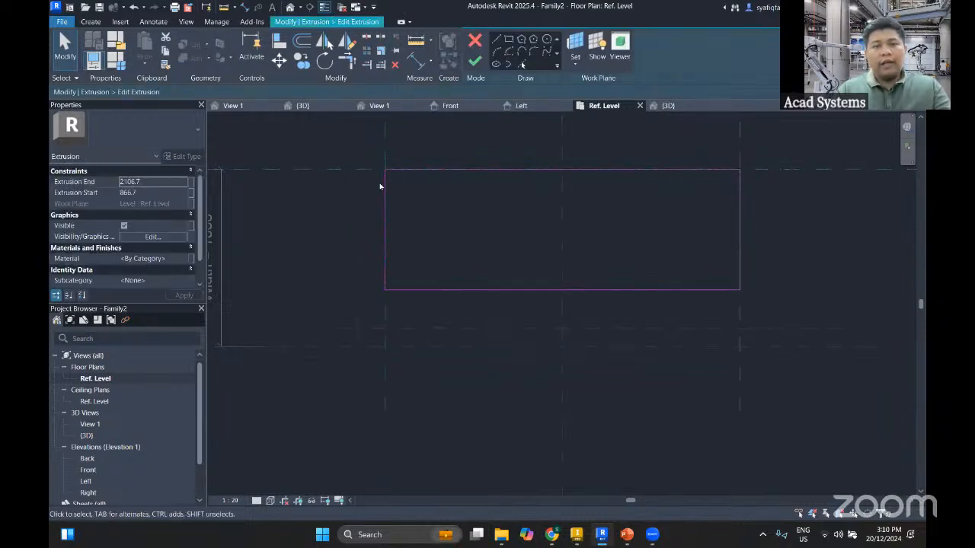
Align and lock the sketch's lower line to the new horizontal reference plane, and finish editing the extrusion
key("a")
key("l")
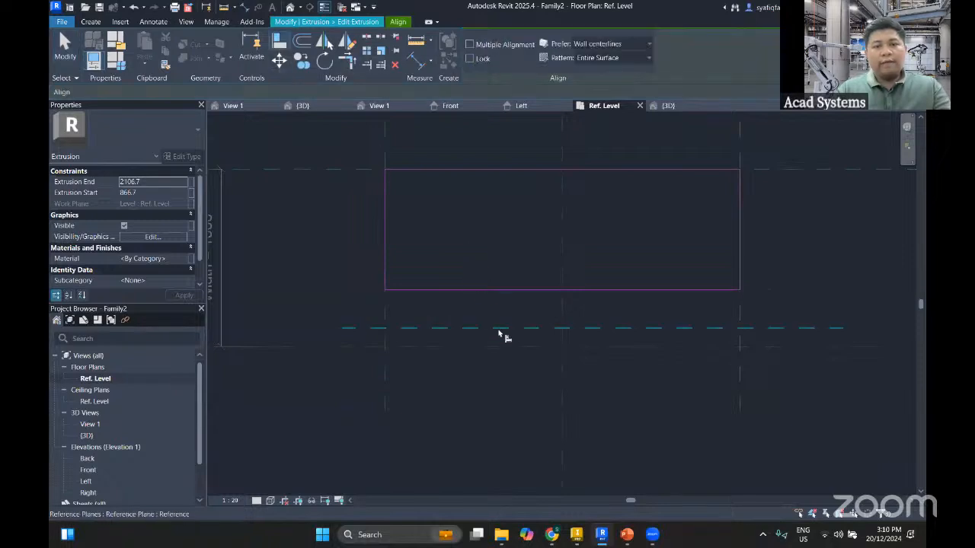
left_click(512, 290)
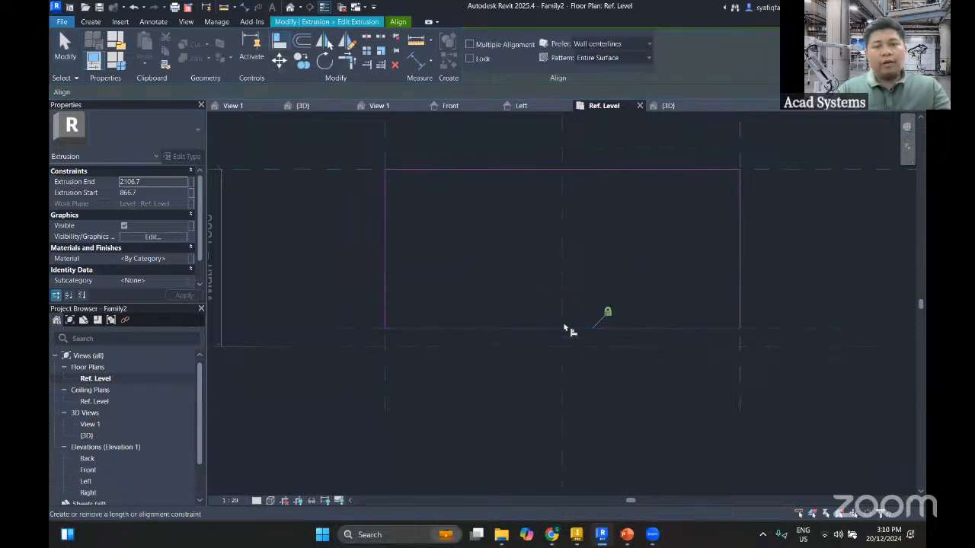
key("Escape")
key("Escape")
left_click(477, 62)
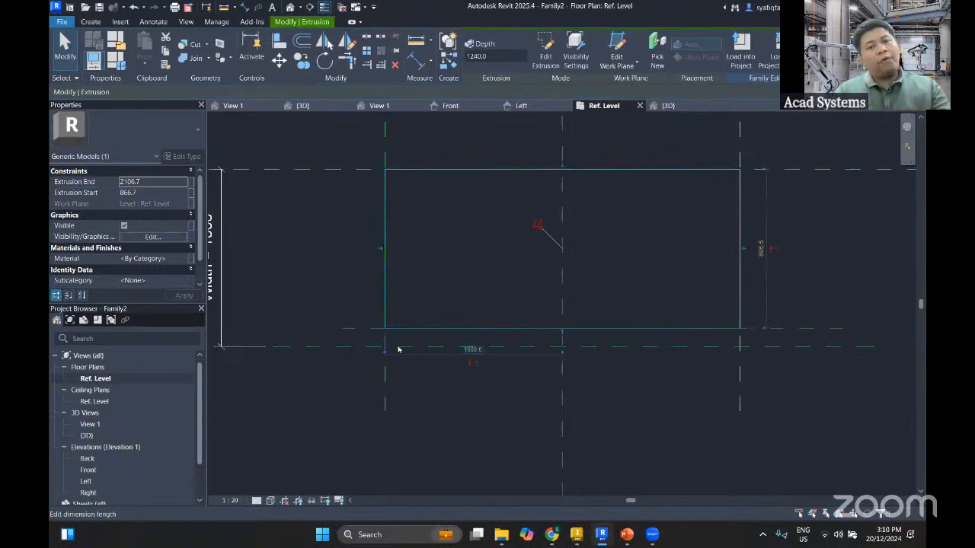
Add an aligned dimension between the new reference plane and the lower Width reference plane, placed outside the extrusion
scroll(389, 344, "up", 2)
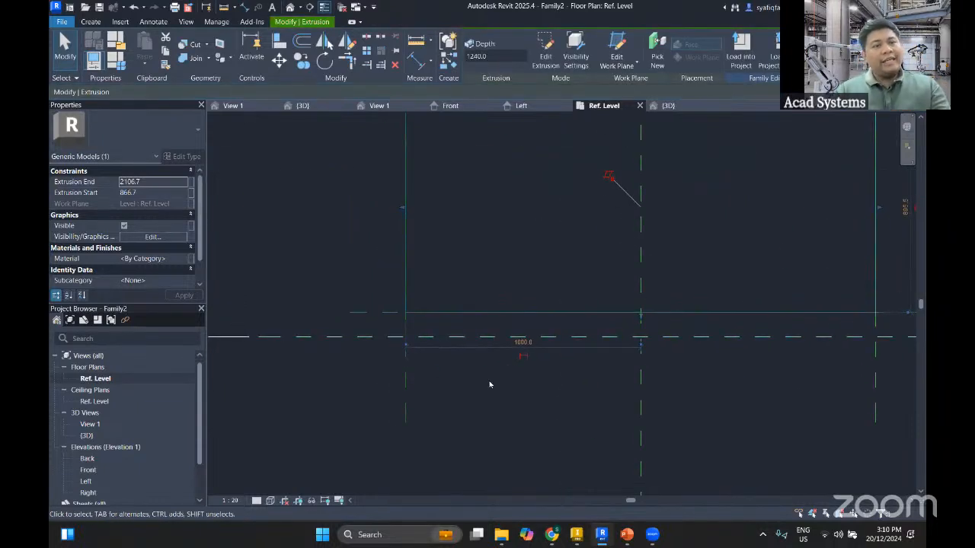
left_click(426, 61)
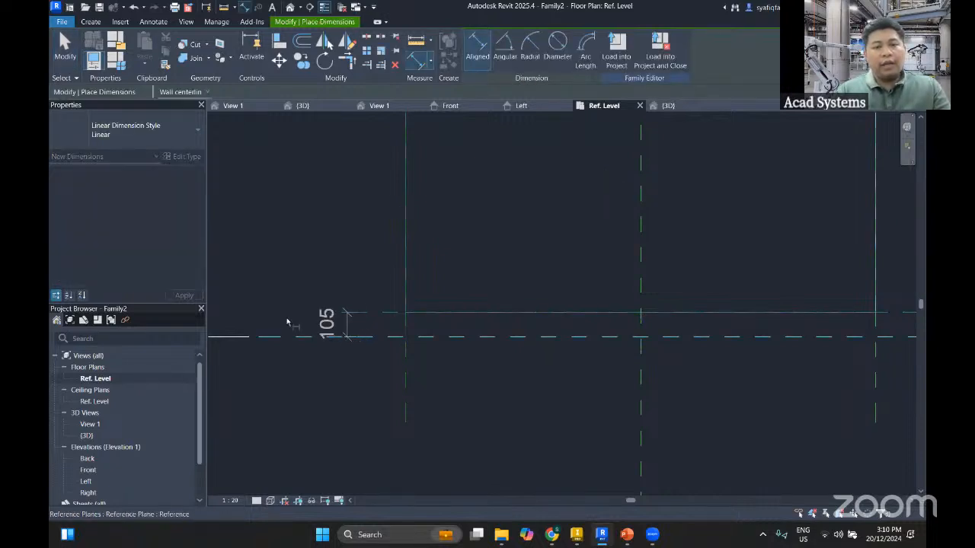
left_click(276, 314)
key("Escape")
key("Escape")
Set the new reference plane's distance from the lower Width reference plane to 50
left_click(364, 315)
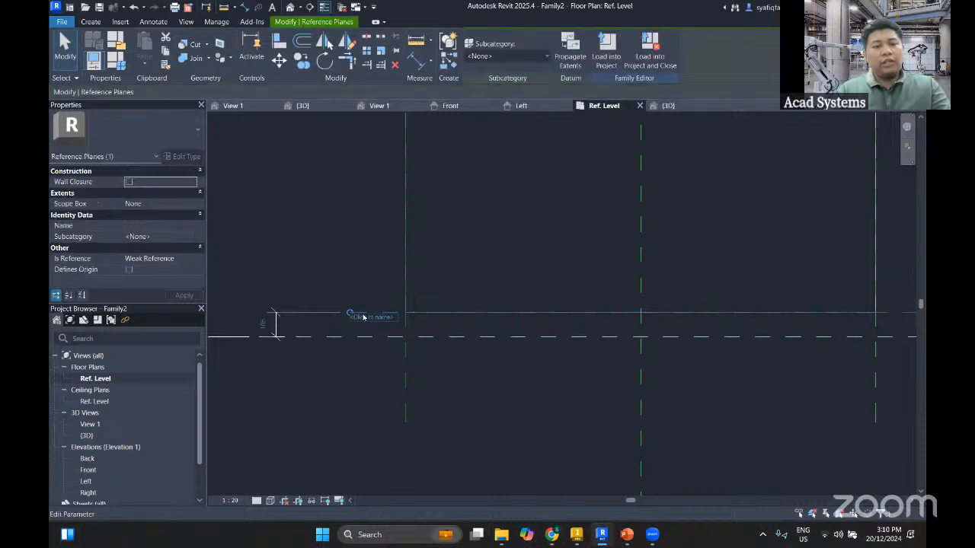
left_click(348, 366)
middle_click_drag(348, 366, 436, 359)
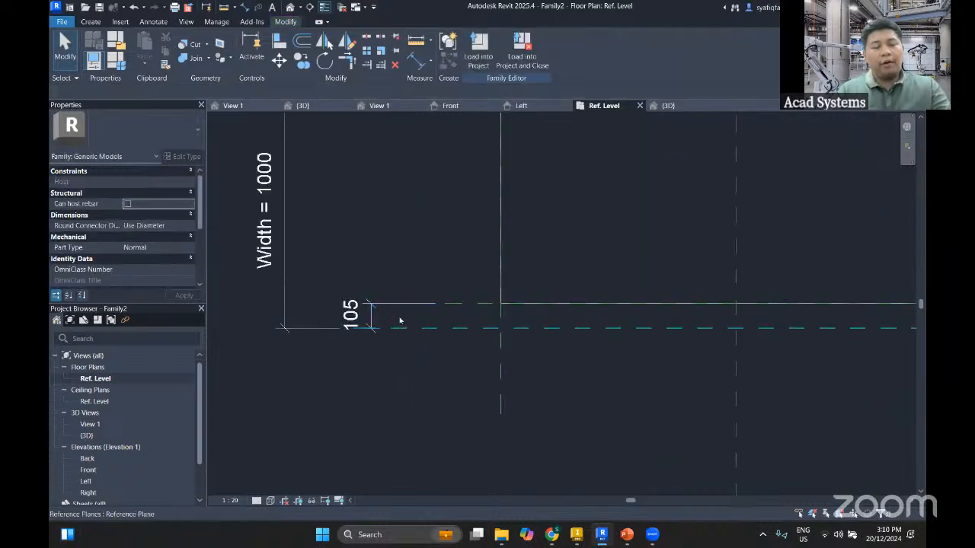
scroll(395, 313, "up", 2)
scroll(395, 313, "up", 2)
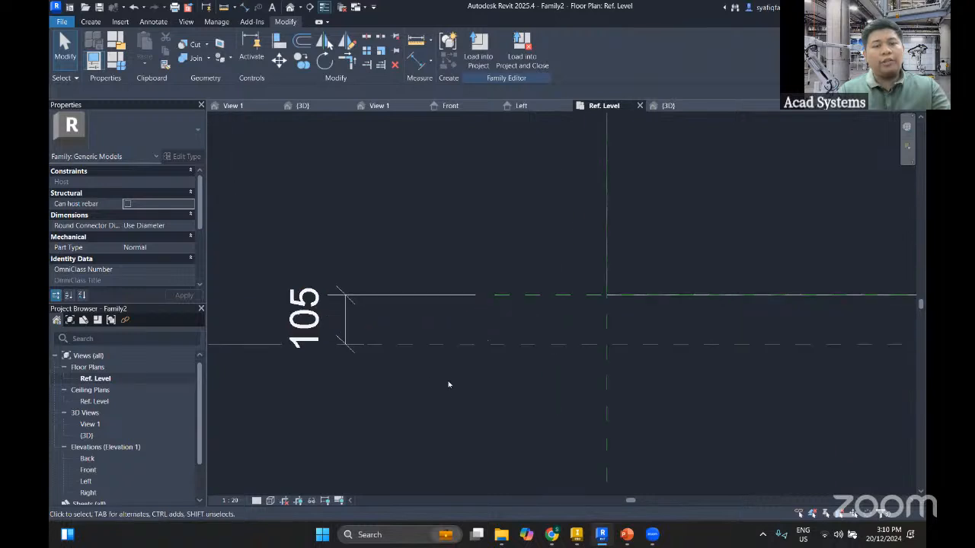
left_click(302, 323)
left_click(336, 392)
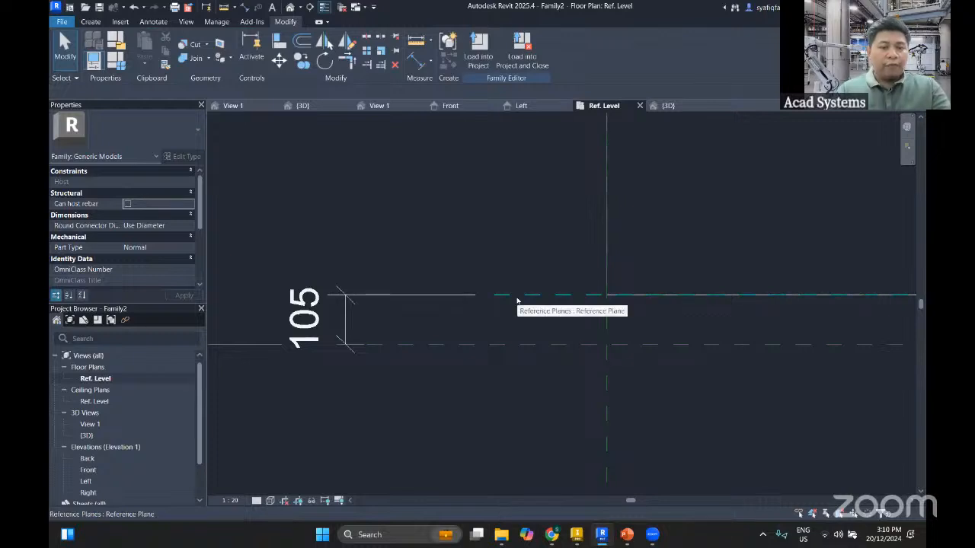
left_click(454, 344)
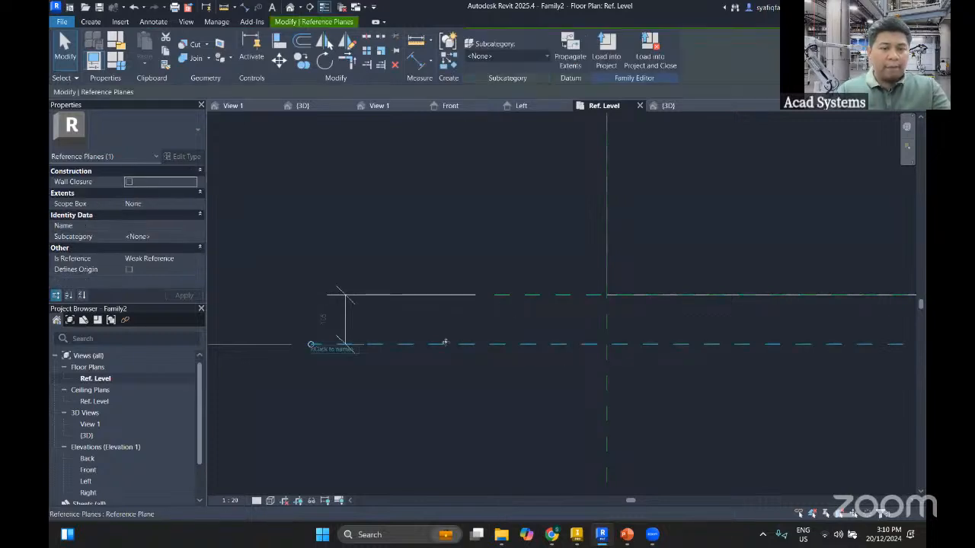
left_click(472, 322)
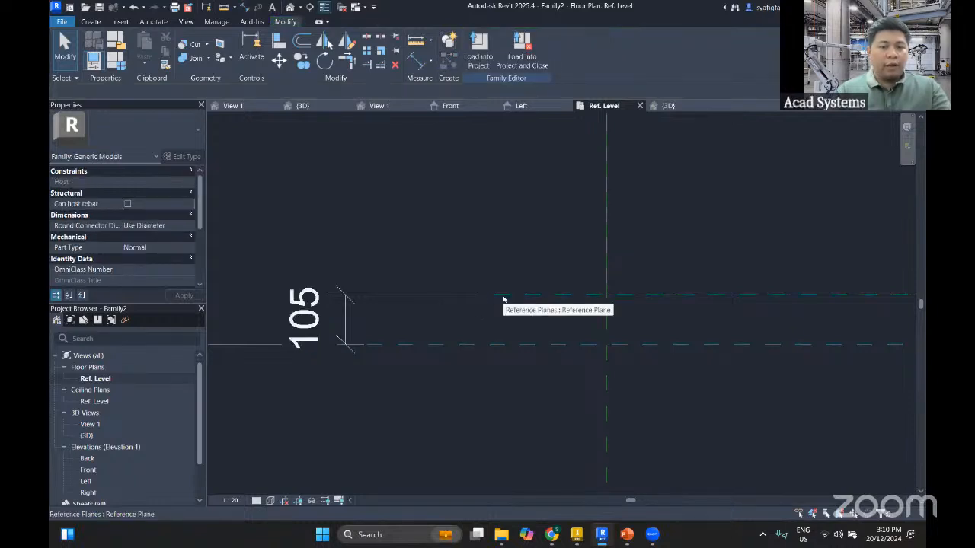
left_click(503, 299)
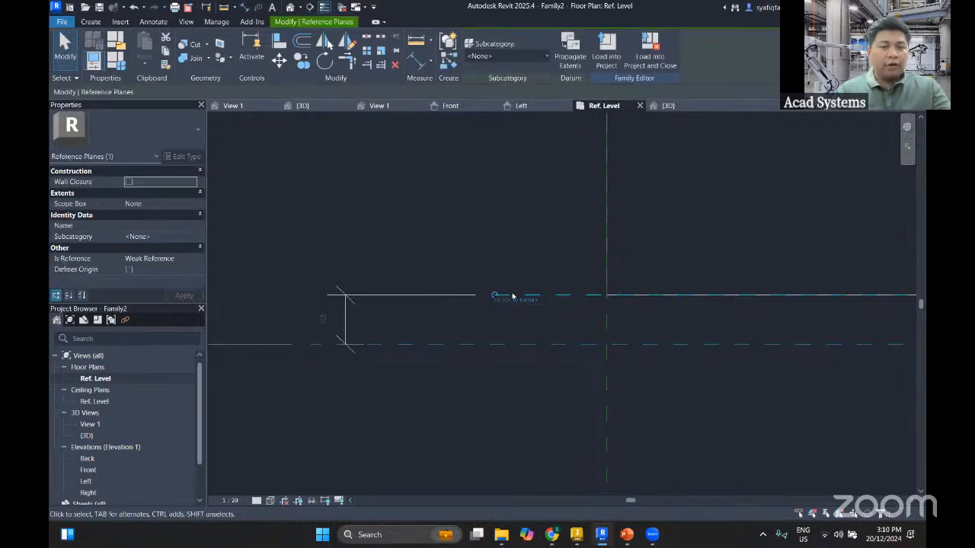
left_click(325, 321)
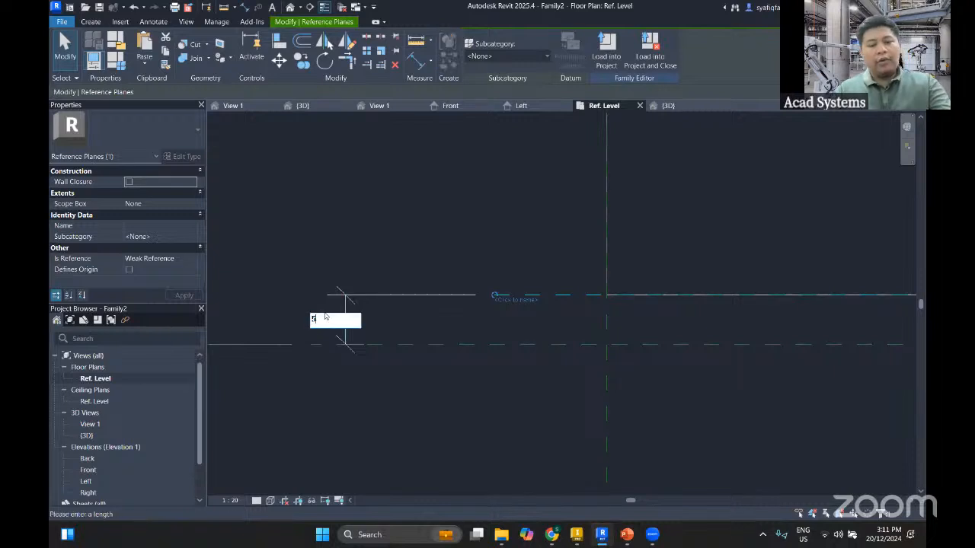
key("Return")
left_click(534, 378)
scroll(538, 377, "down", 4)
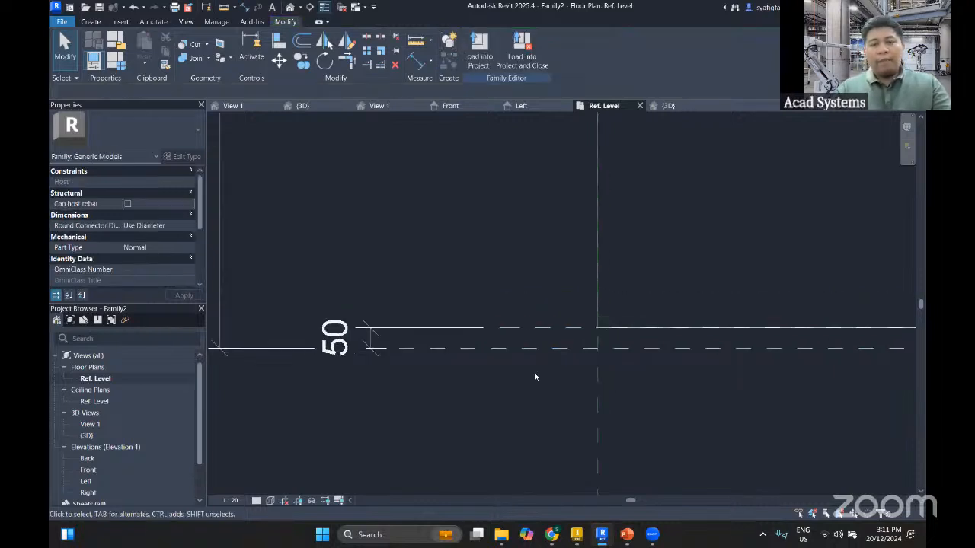
Open the Front elevation view of the family
middle_click_drag(538, 377, 507, 298)
scroll(472, 293, "down", 2)
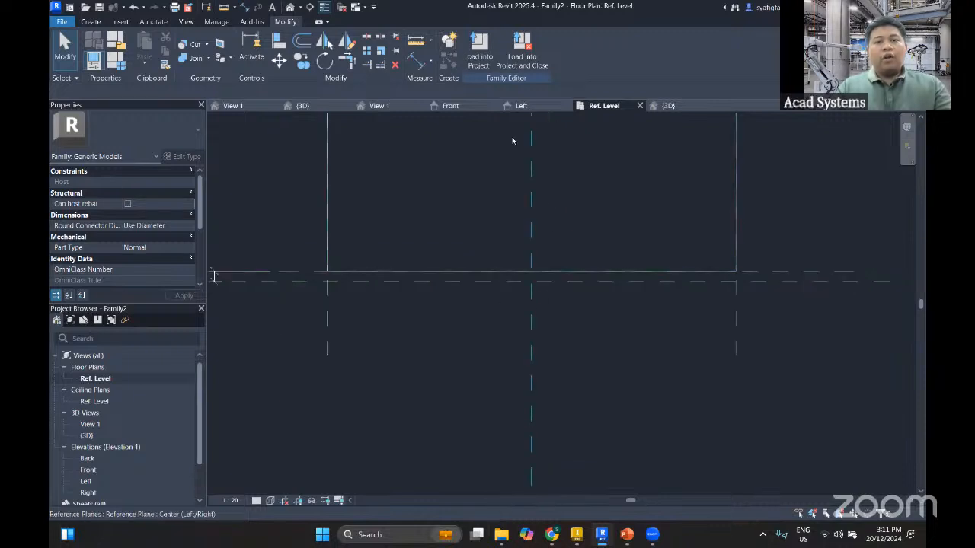
left_click(459, 106)
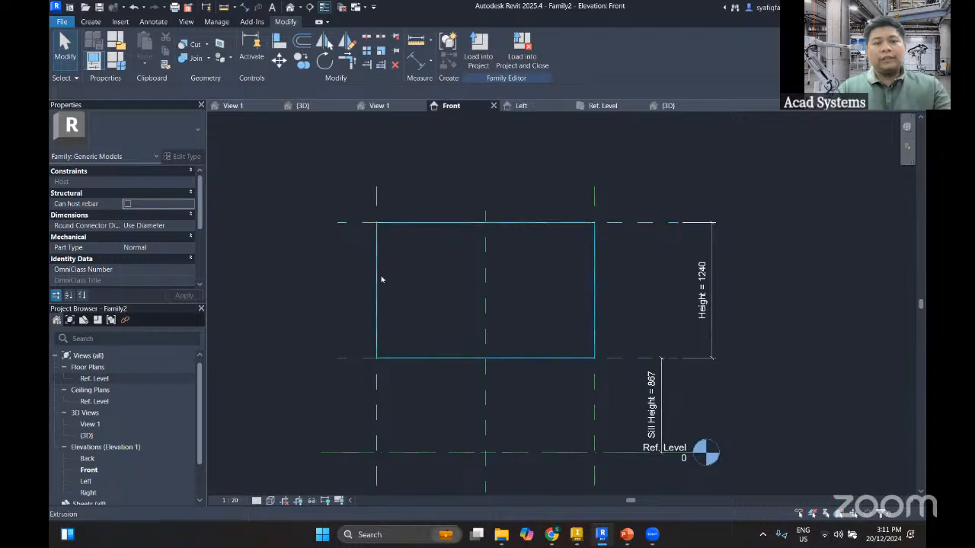
scroll(457, 259, "up", 2)
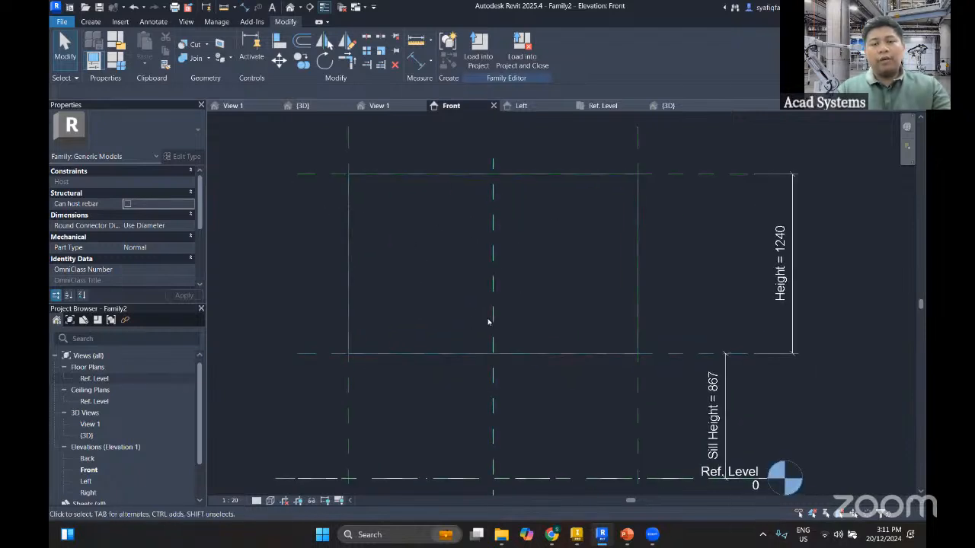
middle_click_drag(339, 279, 320, 279)
middle_click_drag(257, 248, 267, 253)
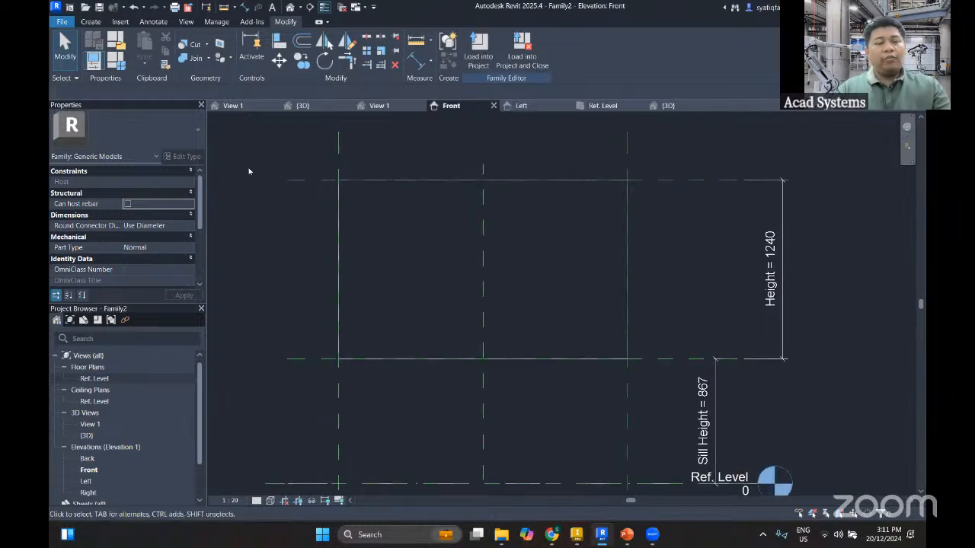
middle_click_drag(342, 169, 357, 159)
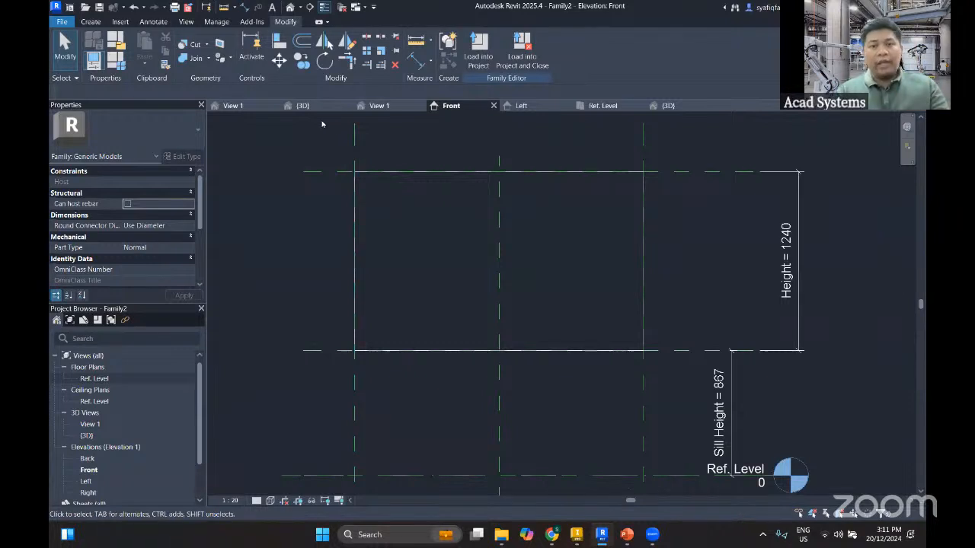
middle_click_drag(322, 124, 289, 131)
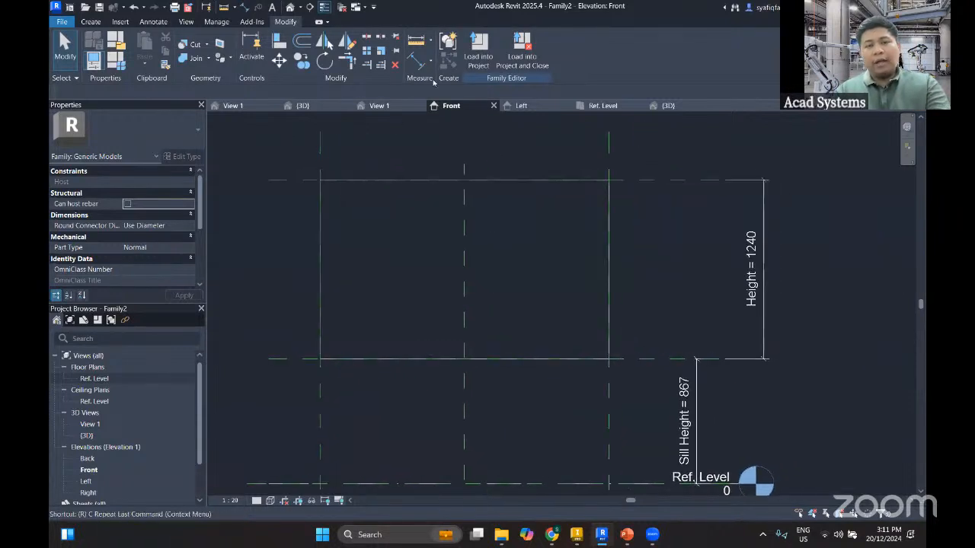
Draw two vertical reference planes, one close on each side of the Center (Left/Right) plane, extending above and below the extrusion
left_click(92, 22)
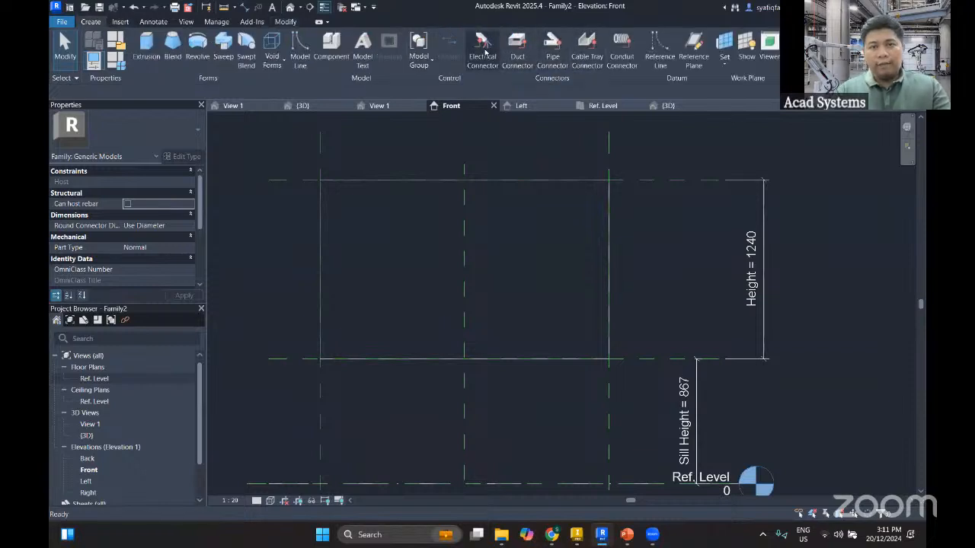
left_click(693, 50)
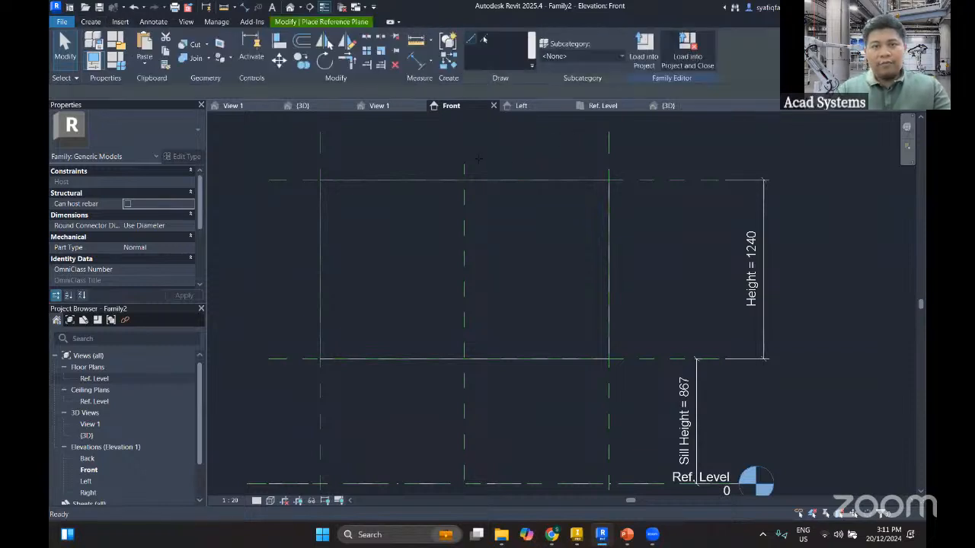
left_click(457, 157)
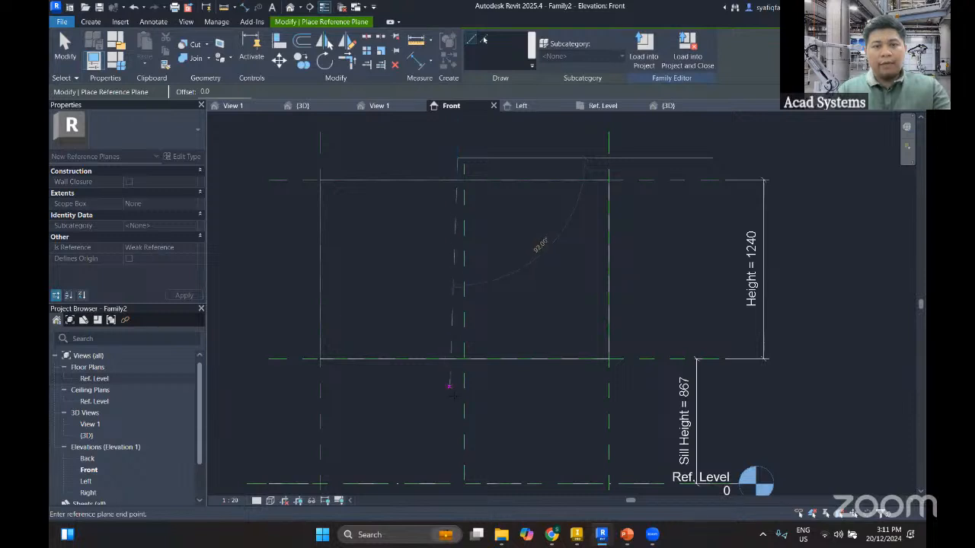
left_click(458, 406)
left_click(472, 159)
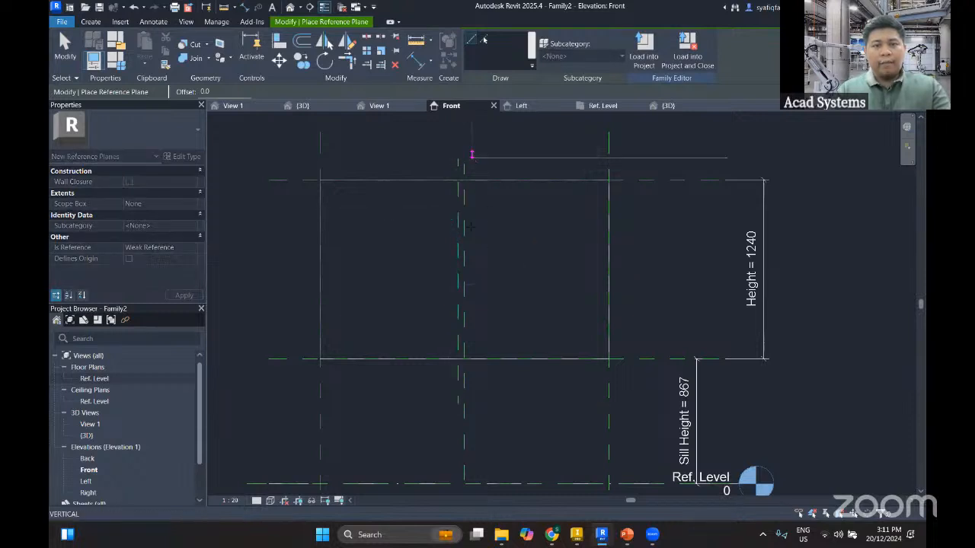
left_click(471, 405)
key("Escape")
key("Escape")
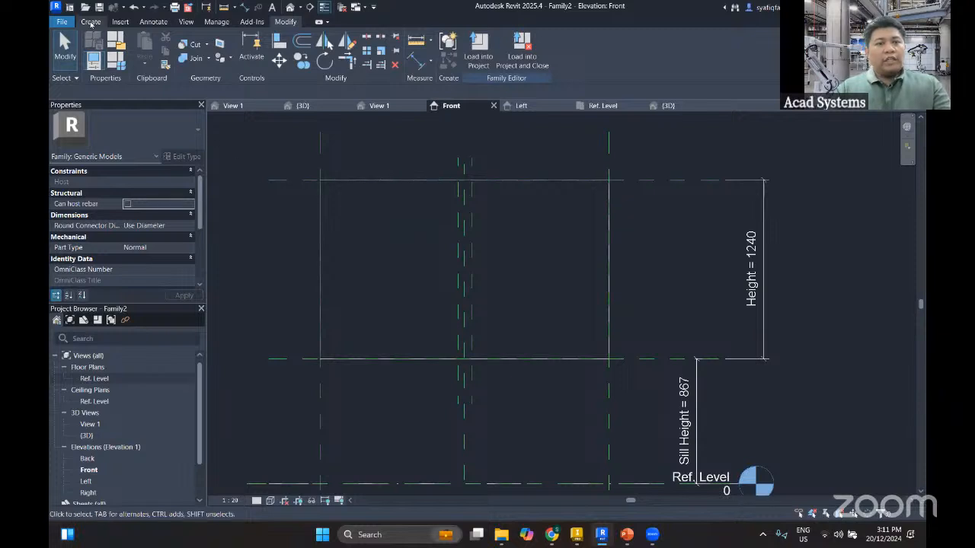
Add a chained aligned dimension across the two new planes and the Center (Left/Right) plane, placed above the extrusion, and make it equal
left_click(415, 61)
scroll(486, 144, "up", 3)
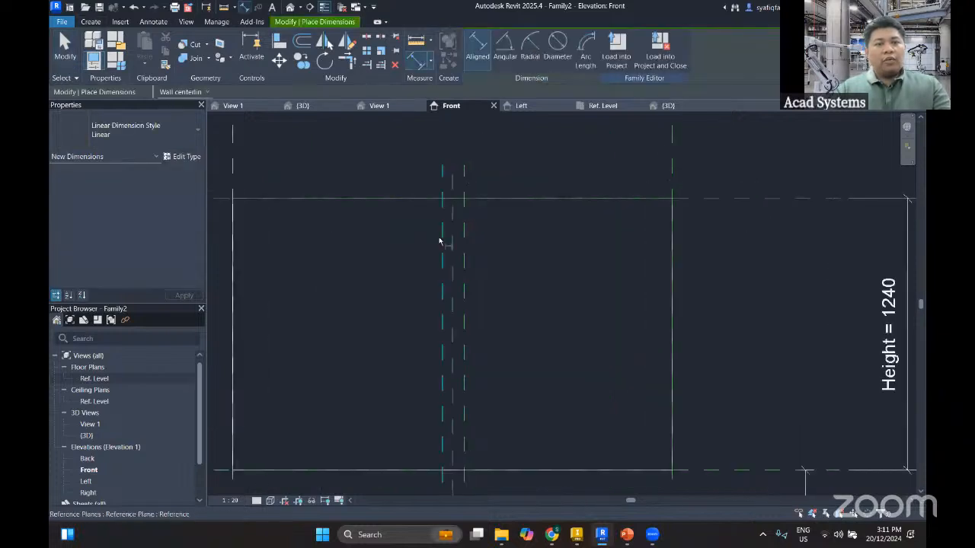
left_click(441, 242)
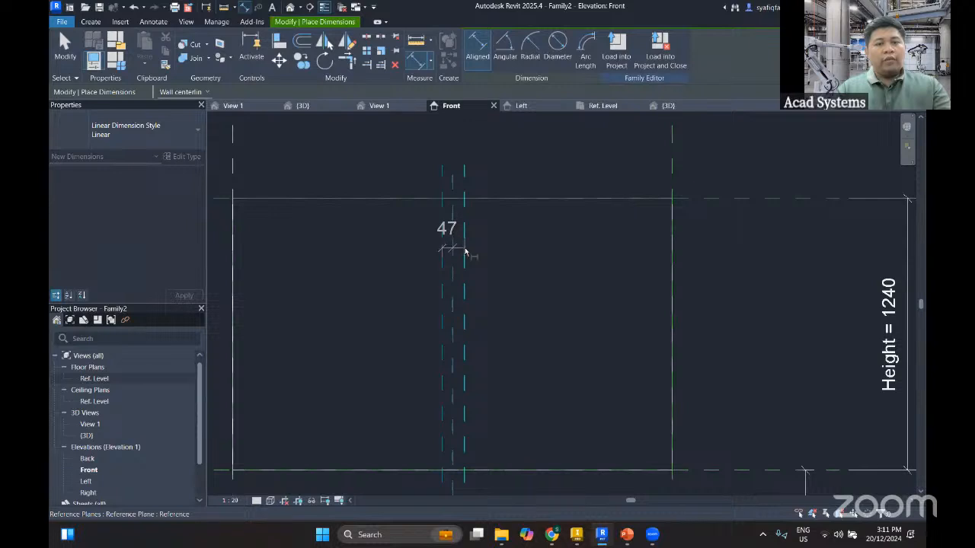
left_click(465, 252)
left_click(490, 154)
middle_click_drag(499, 205, 502, 264)
left_click(454, 271)
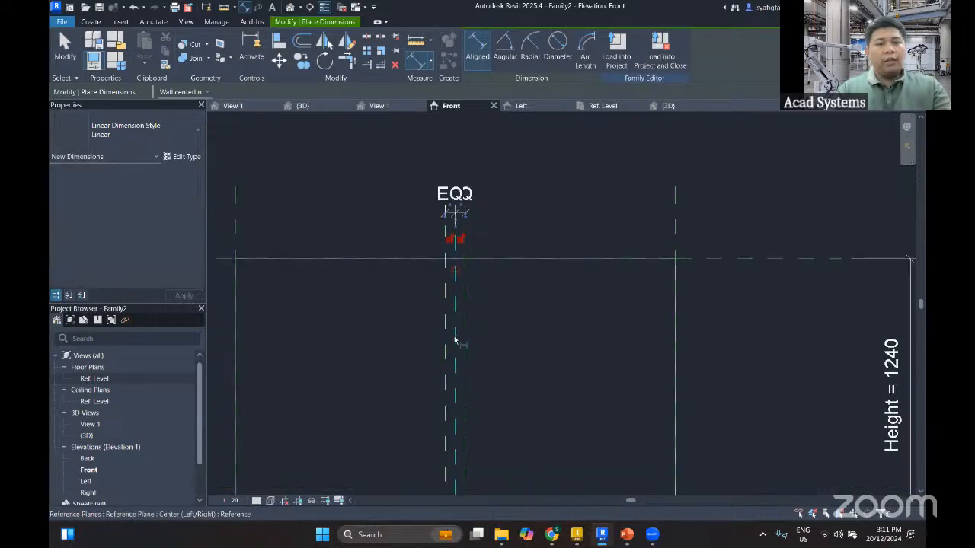
Add an overall aligned dimension between the two new vertical reference planes, placed above the equality dimension
left_click(447, 319)
left_click(466, 318)
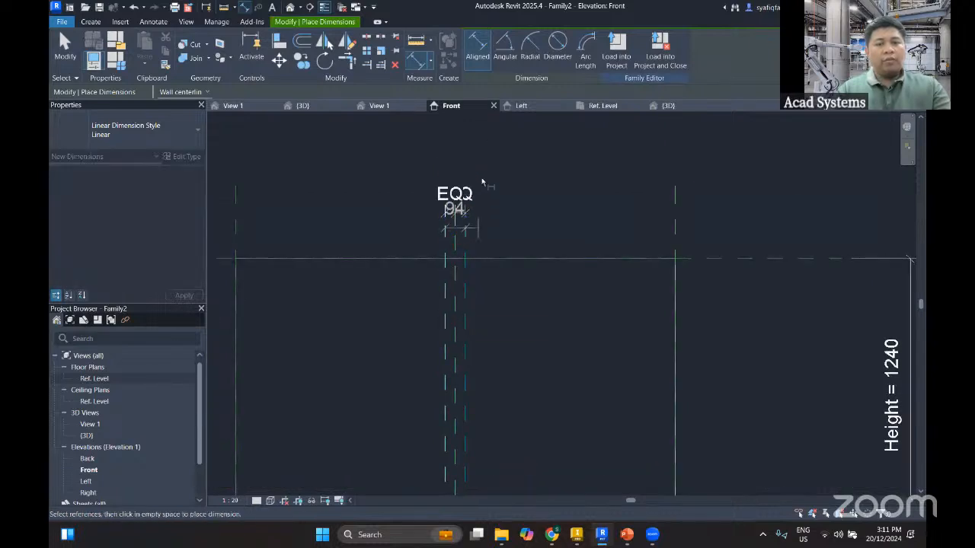
left_click(483, 157)
key("Escape")
key("Escape")
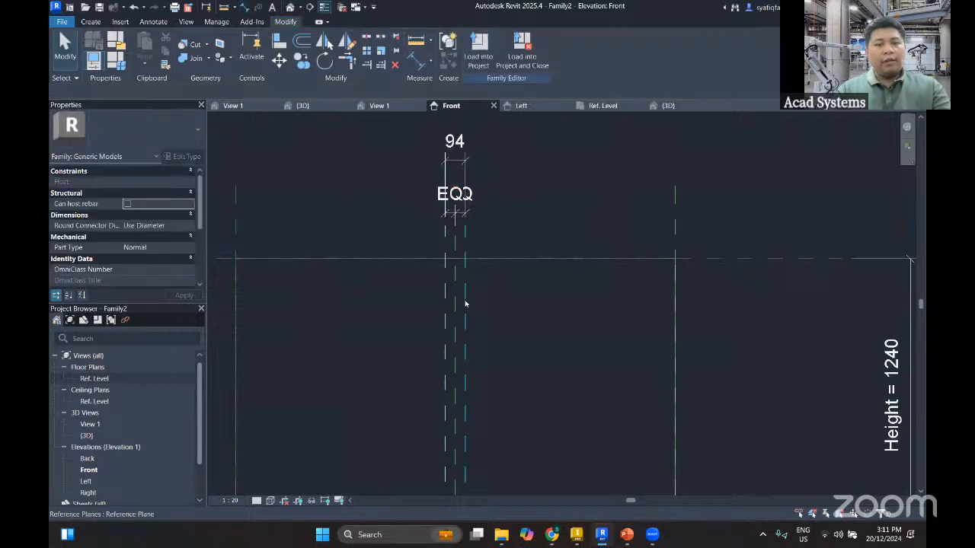
Set the right-hand new reference plane's distance from the Center (Left/Right) plane to 15
left_click(464, 303)
left_click(455, 157)
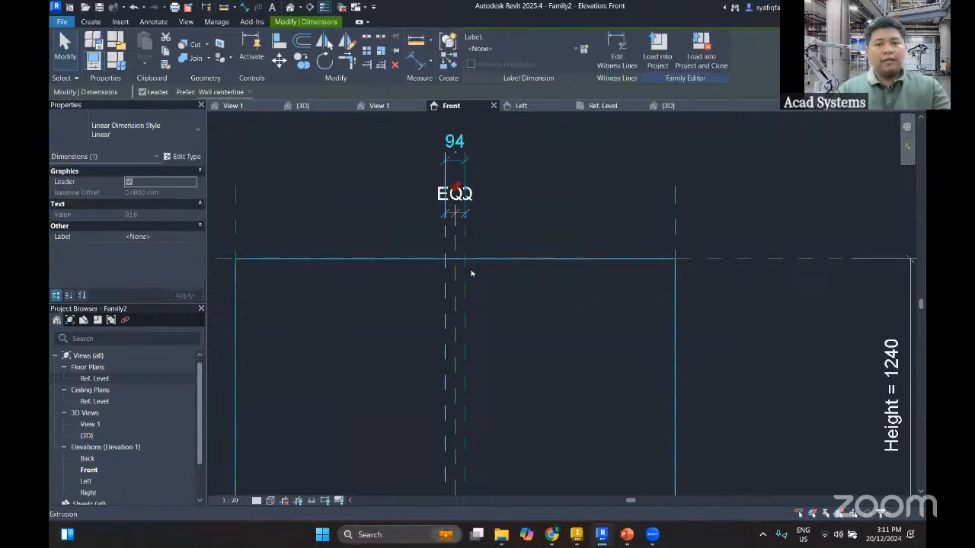
scroll(461, 289, "up", 3)
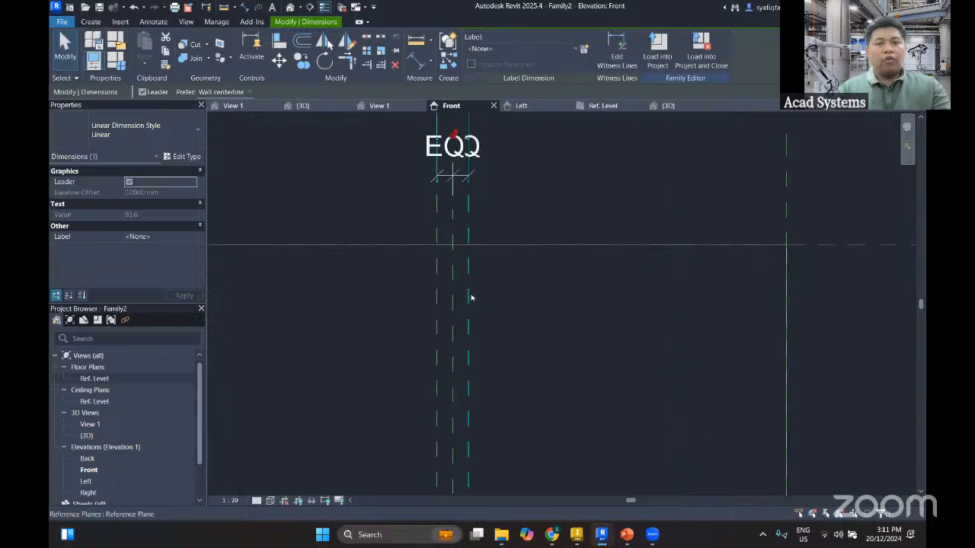
scroll(471, 298, "down", 3)
scroll(477, 262, "up", 1)
scroll(478, 262, "up", 1)
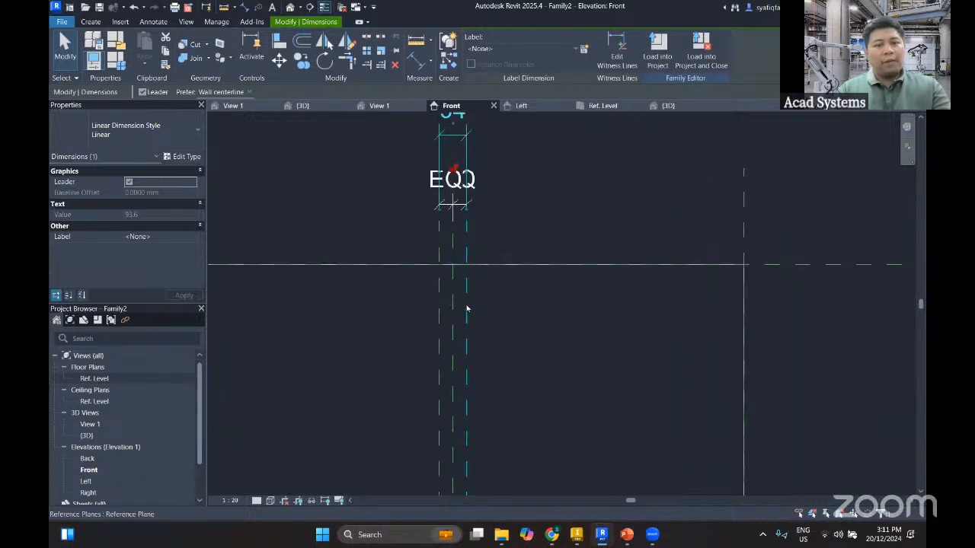
left_click(464, 311)
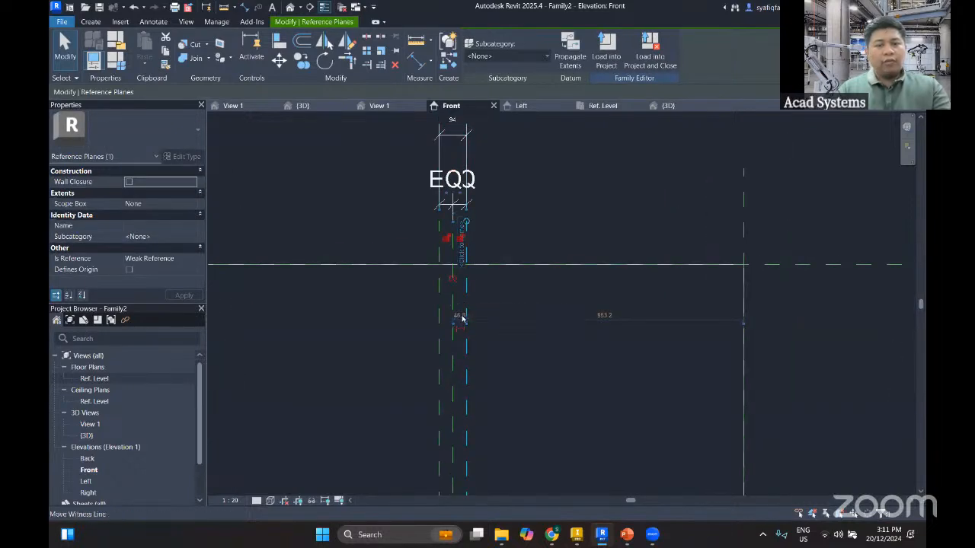
left_click(460, 315)
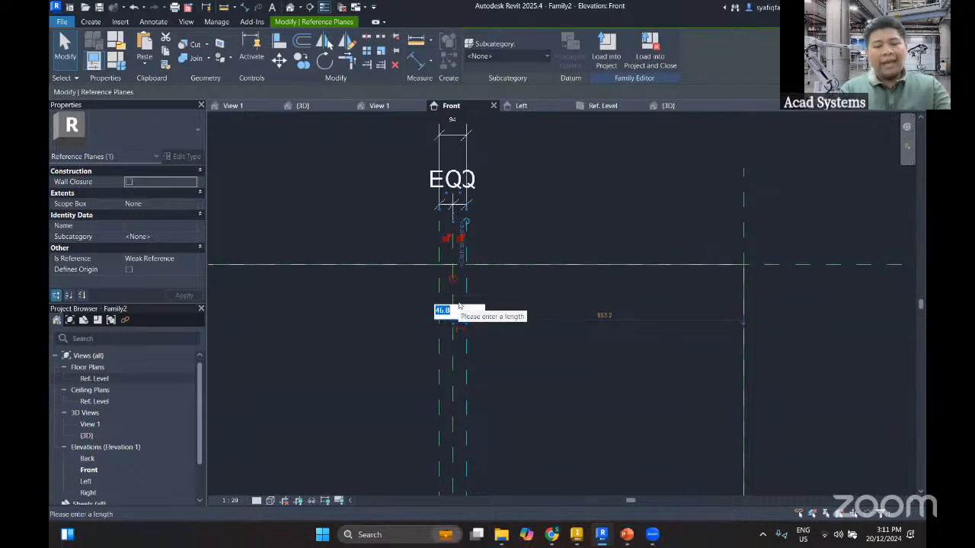
type("15")
key("Return")
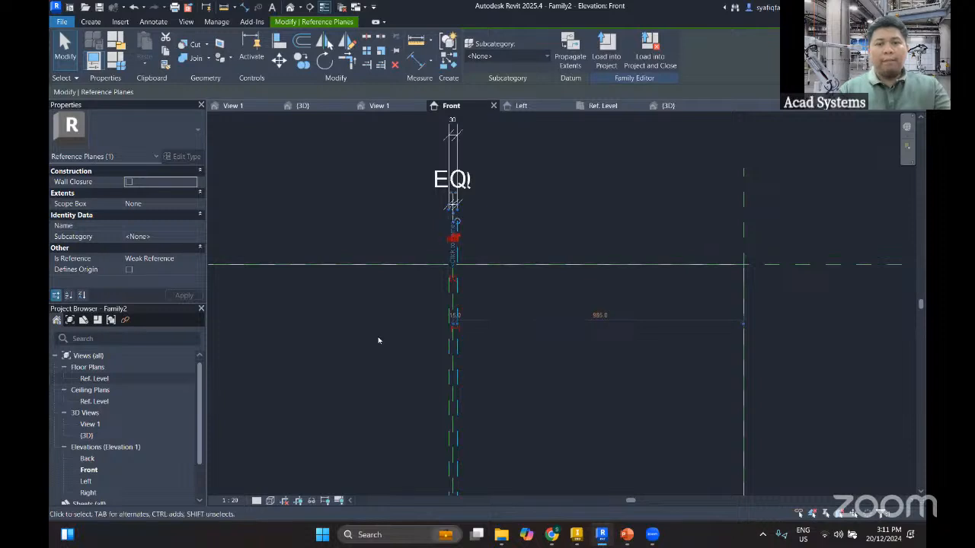
left_click(379, 341)
Create an extrusion from a rectangle spanning the left outer plane to the left offset plane and the full Height, with its sides locked
scroll(384, 350, "down", 3)
middle_click_drag(379, 371, 405, 291)
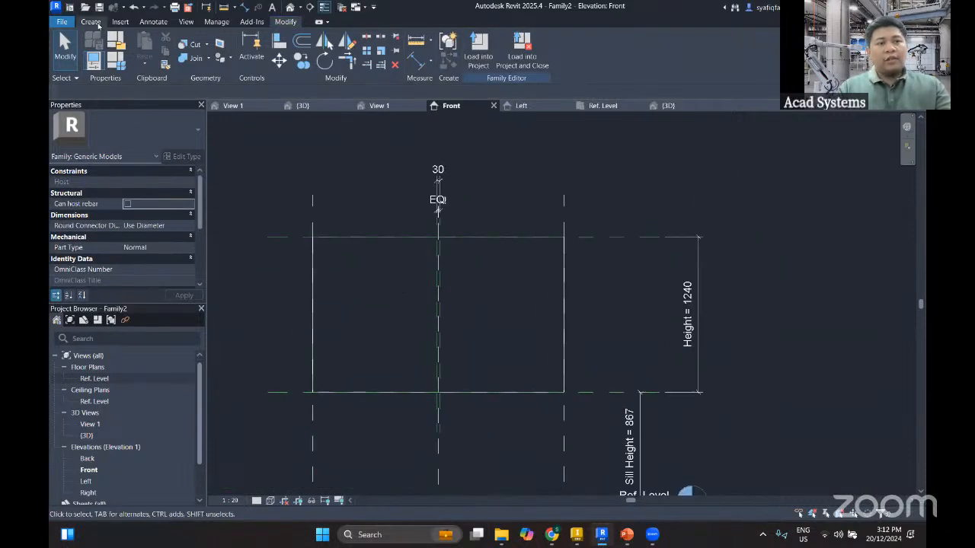
left_click(95, 23)
left_click(156, 44)
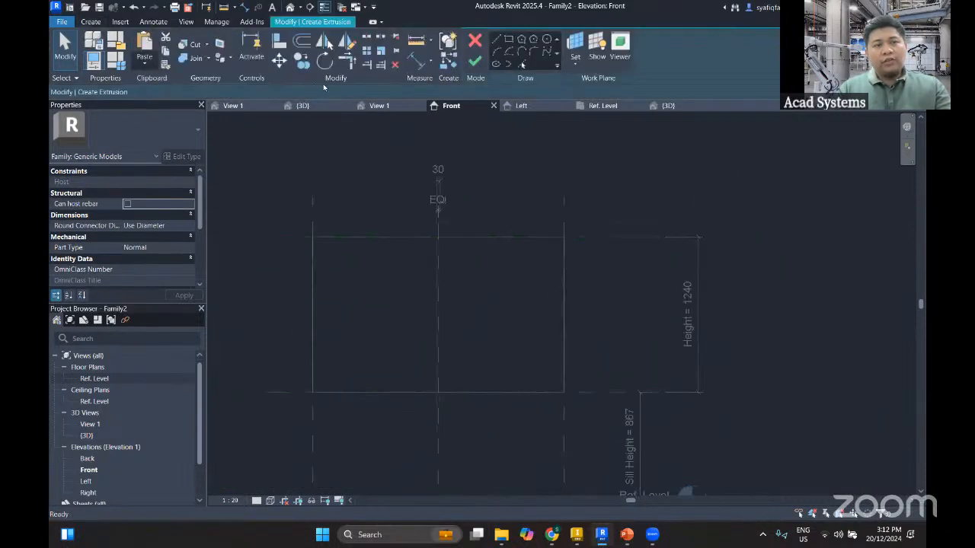
left_click(575, 40)
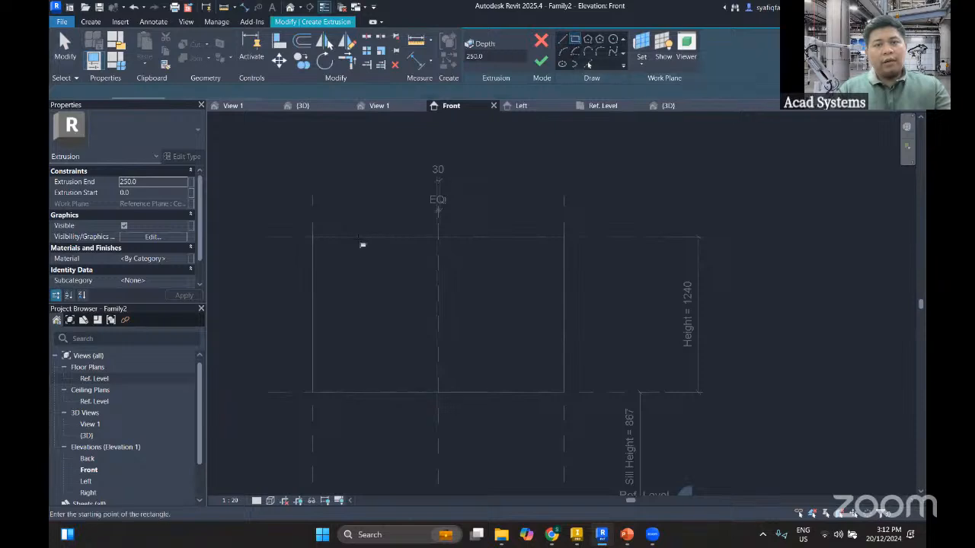
left_click(313, 238)
scroll(429, 404, "up", 5)
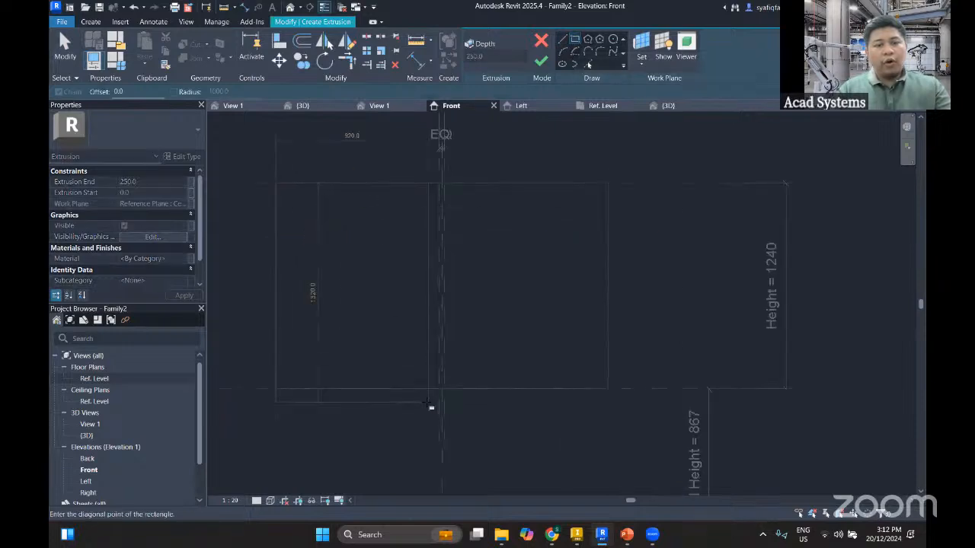
left_click(448, 382)
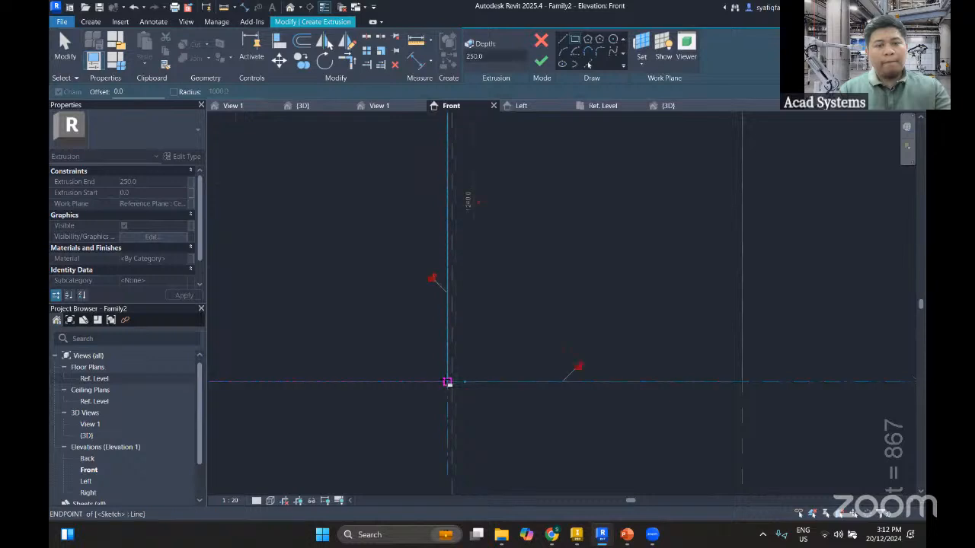
scroll(407, 328, "down", 3)
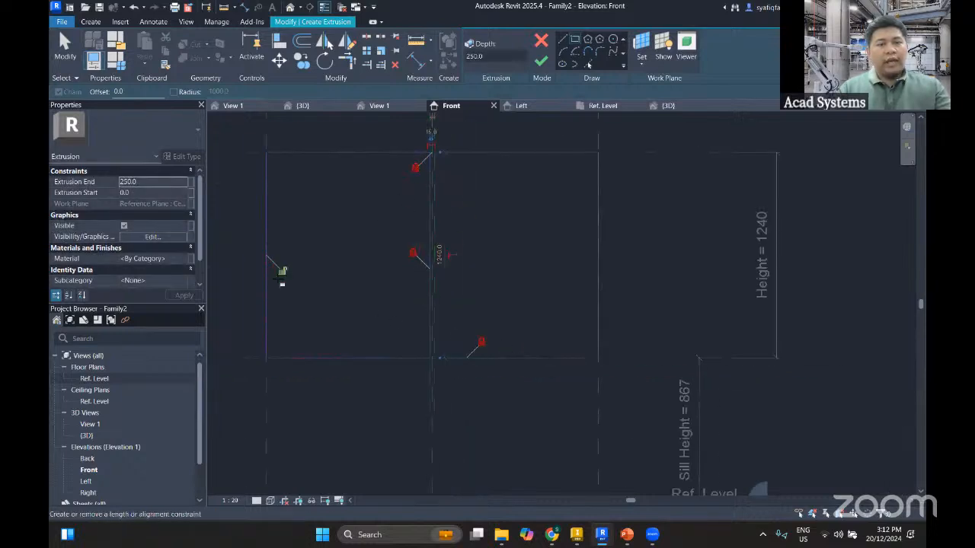
left_click(545, 62)
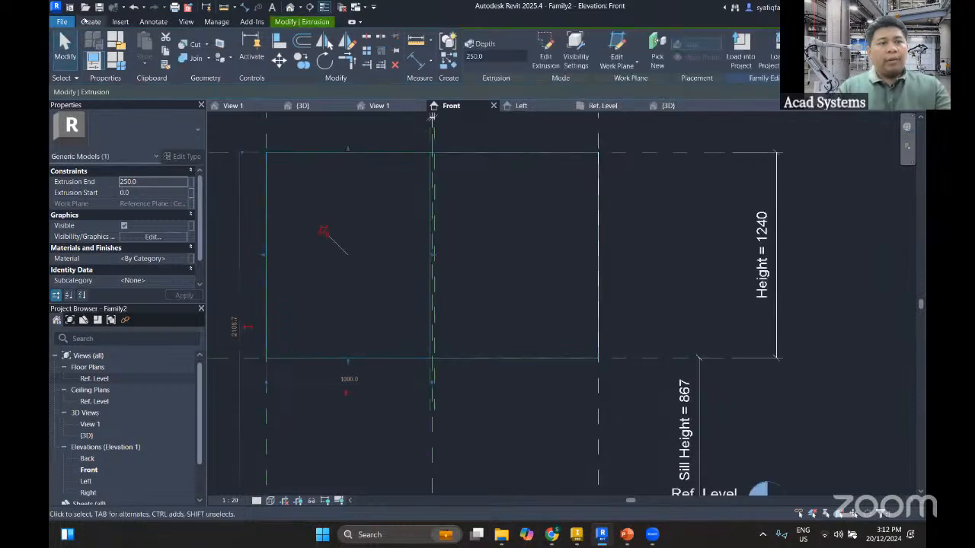
Create an extrusion from a rectangle spanning the right offset plane to the right outer plane and the full Height, with its sides locked
left_click(90, 22)
left_click(144, 42)
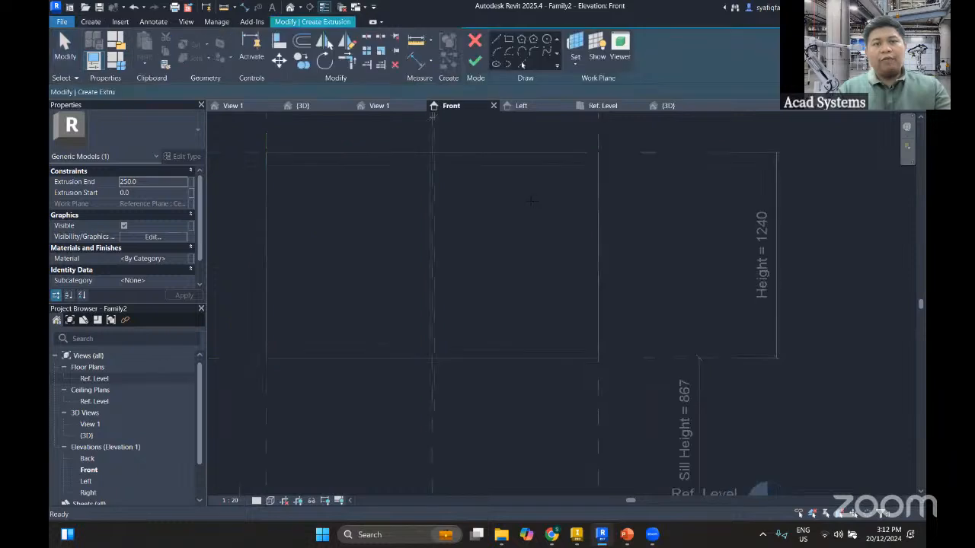
scroll(457, 159, "up", 1)
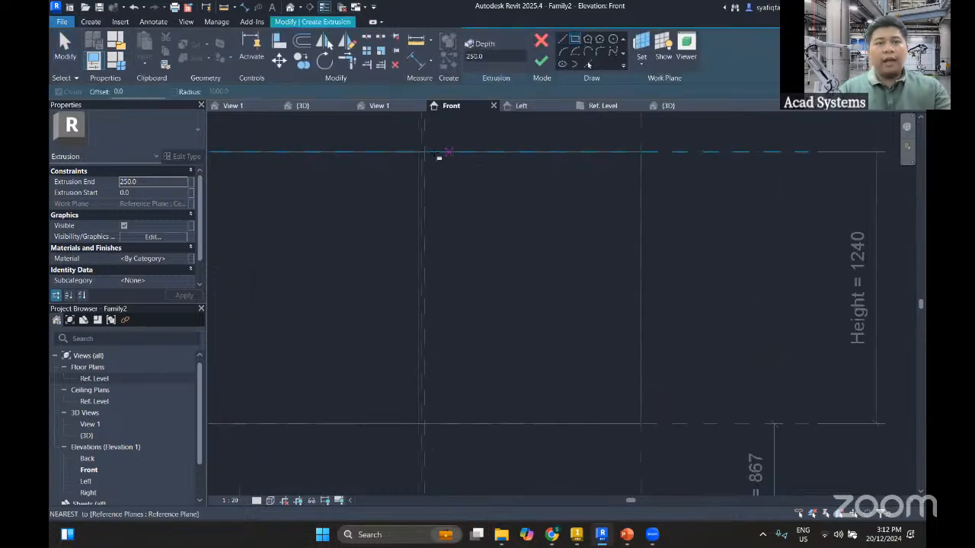
left_click(424, 151)
middle_click_drag(619, 343, 550, 287)
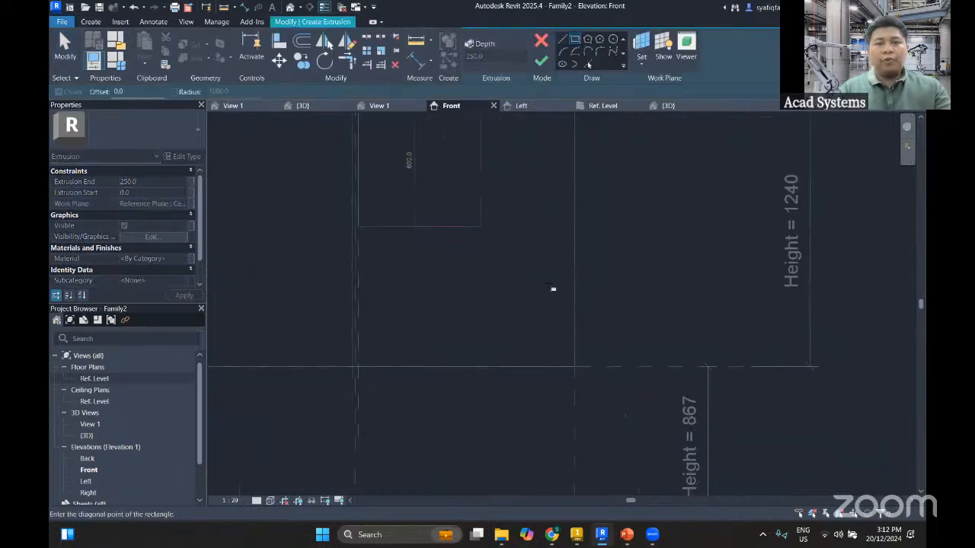
left_click(575, 366)
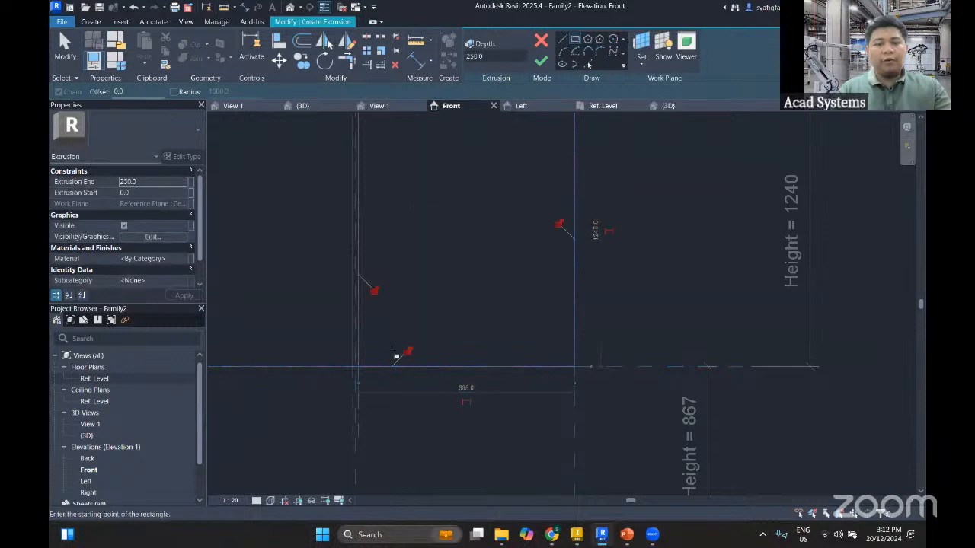
left_click(559, 225)
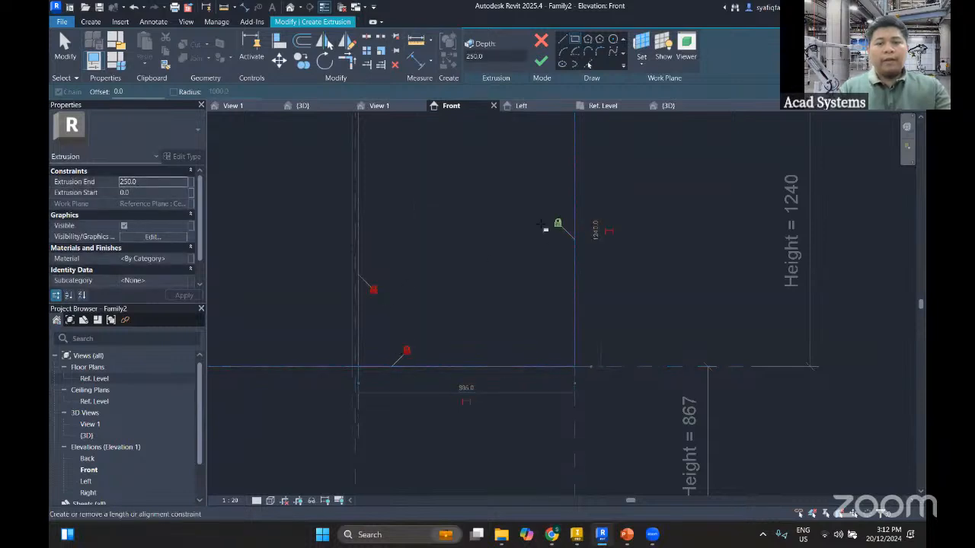
middle_click_drag(457, 180, 474, 293)
left_click(404, 226)
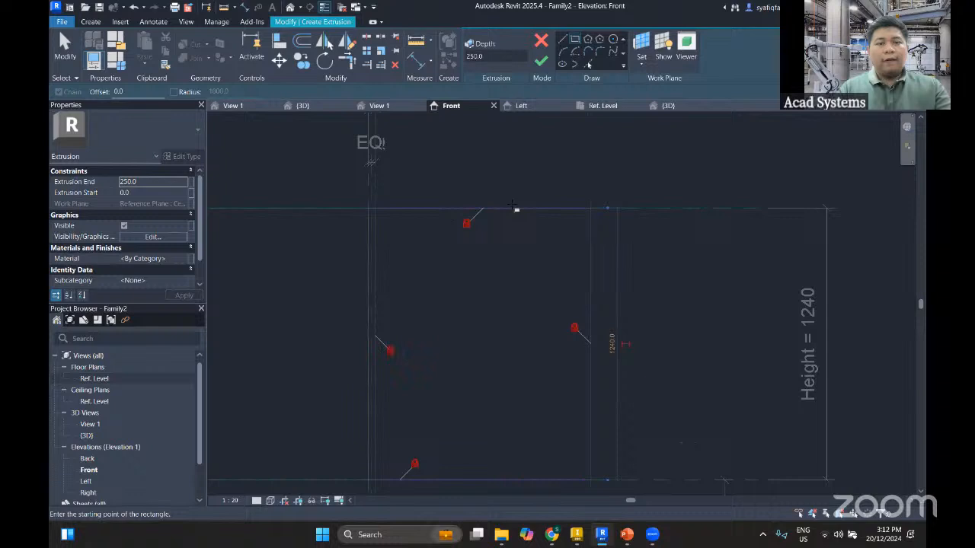
left_click(545, 64)
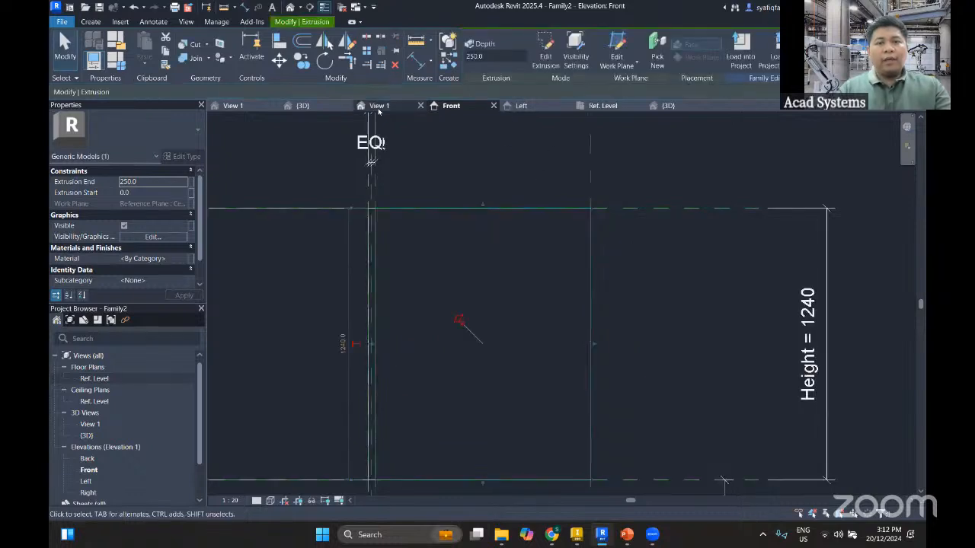
Switch to the Ref. Level floor plan and bring both new panel extrusions into view
left_click(602, 106)
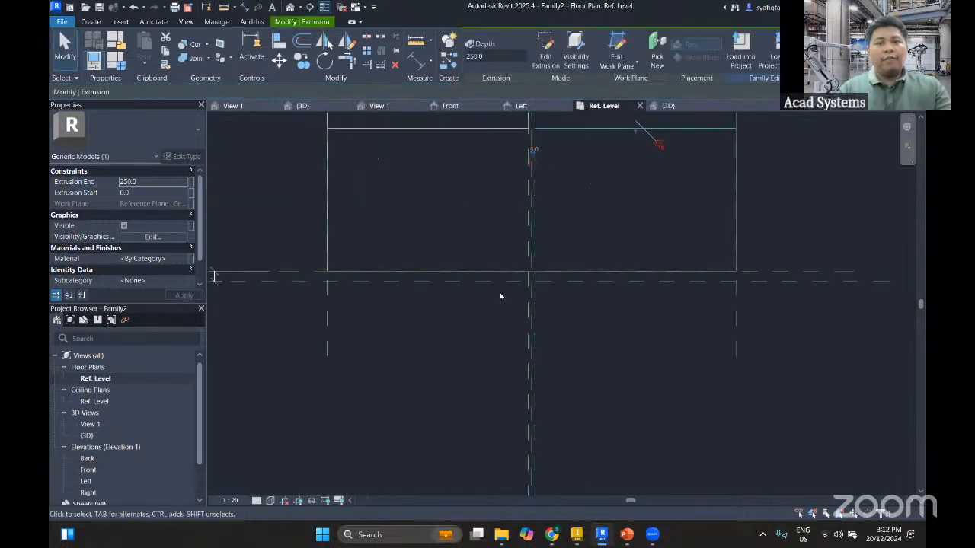
scroll(501, 294, "down", 1)
middle_click_drag(500, 294, 499, 408)
scroll(543, 339, "down", 1)
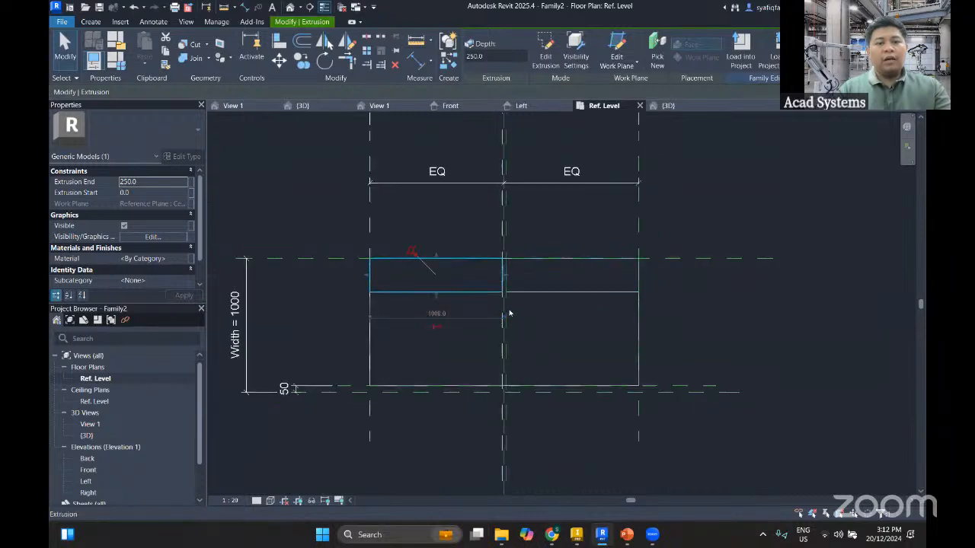
Try to stretch the left panel extrusion's faces in plan toward the front reference plane
scroll(493, 311, "up", 1)
left_click_drag(421, 215, 420, 211)
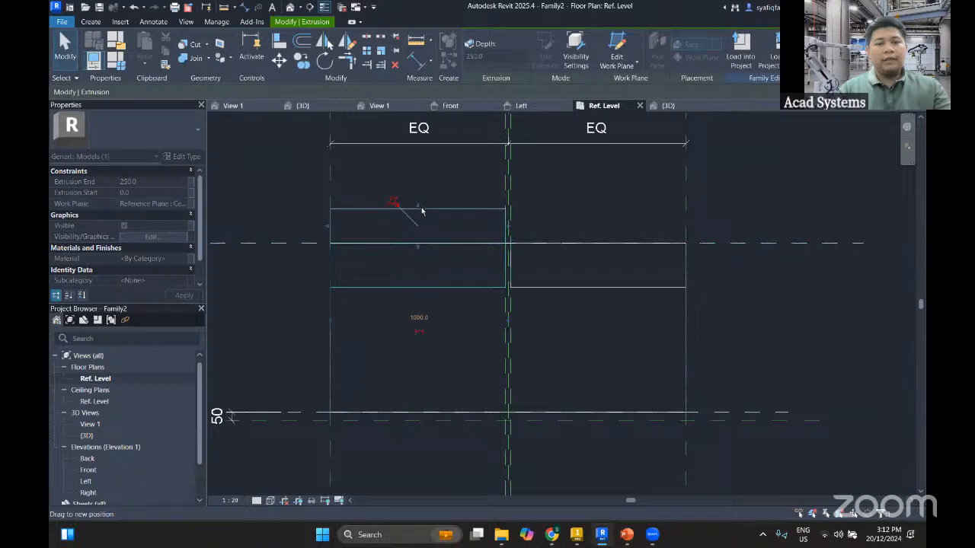
left_click(437, 303)
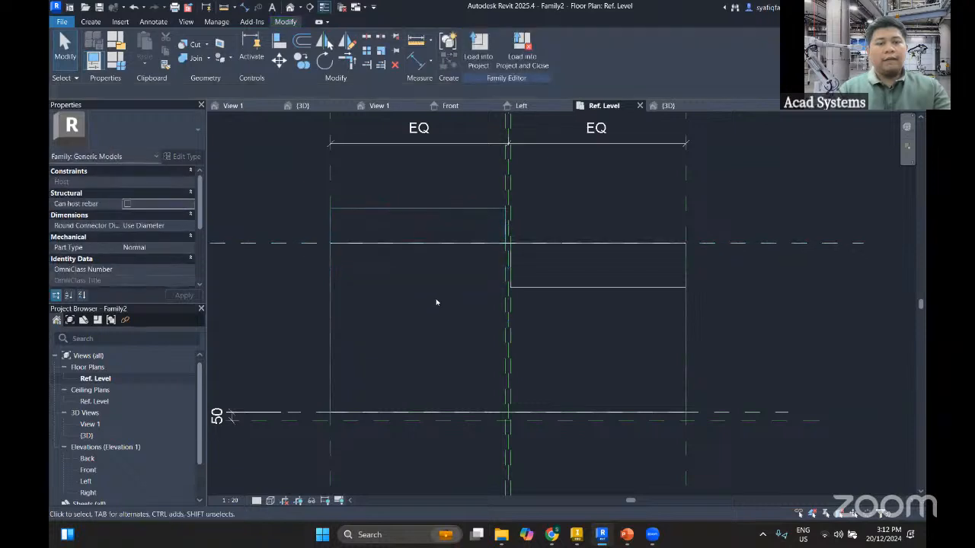
left_click(418, 211)
left_click_drag(426, 292, 427, 391)
middle_click_drag(431, 361, 433, 273)
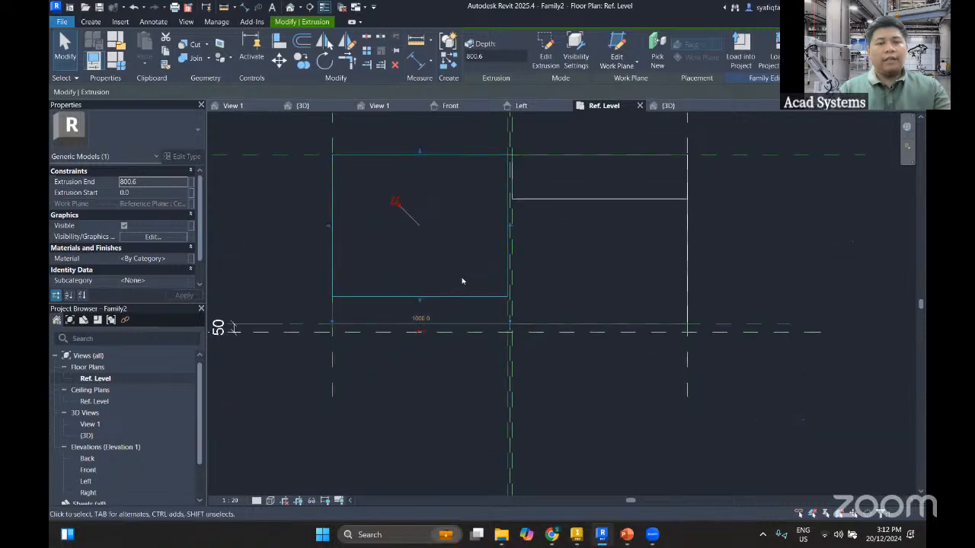
left_click_drag(420, 303, 449, 148)
scroll(419, 343, "up", 2)
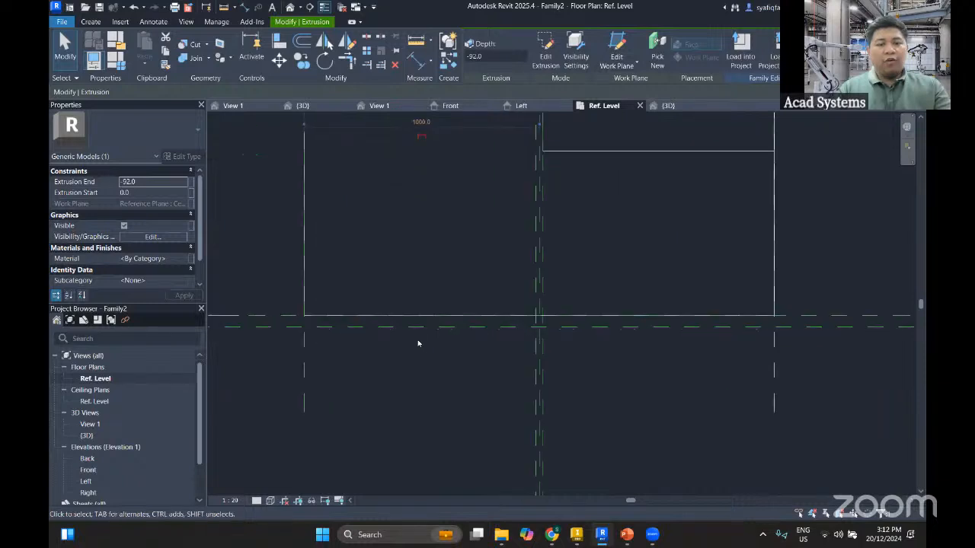
left_click(420, 342)
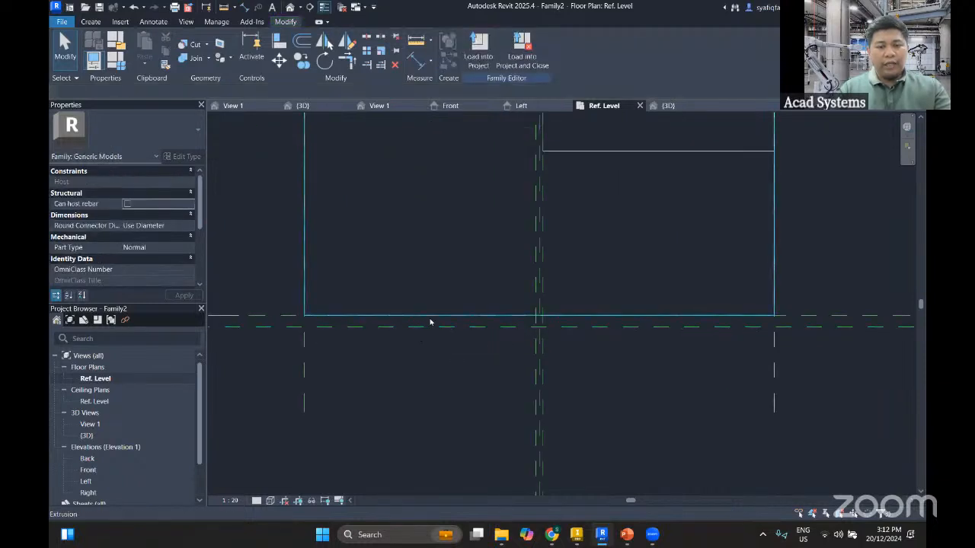
Stretch the left panel extrusion in plan to the front reference plane, giving an extrusion end of 1000
scroll(427, 329, "down", 2)
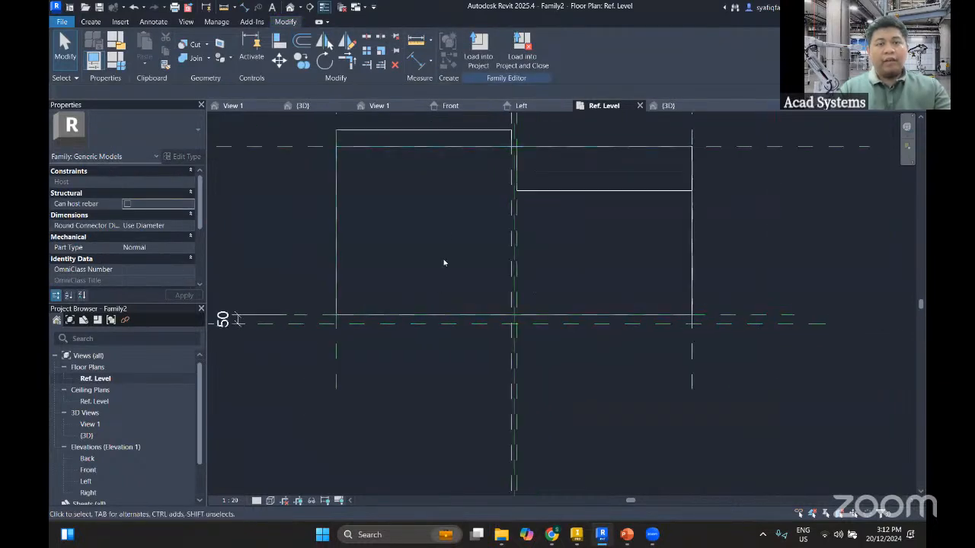
left_click(427, 134)
left_click_drag(424, 131, 424, 351)
scroll(425, 358, "up", 1)
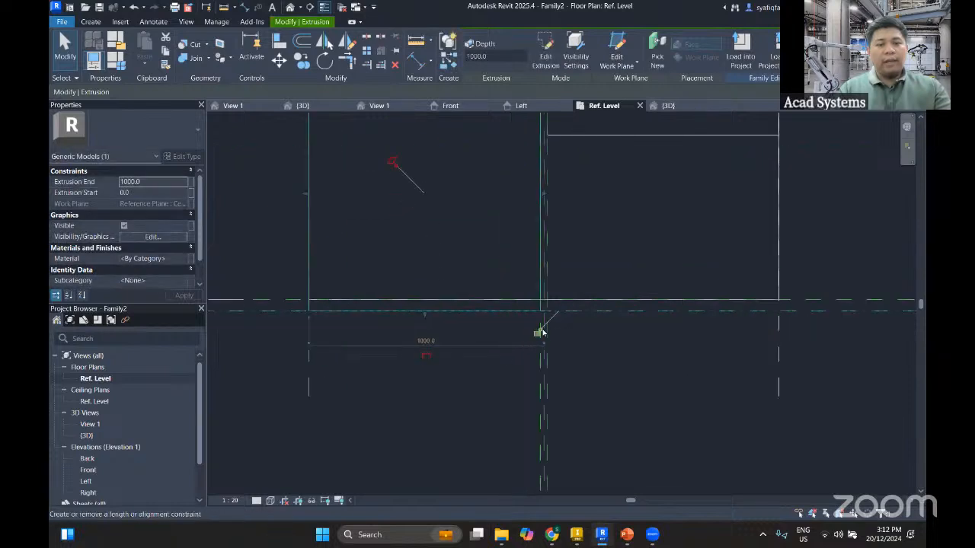
scroll(463, 340, "down", 2)
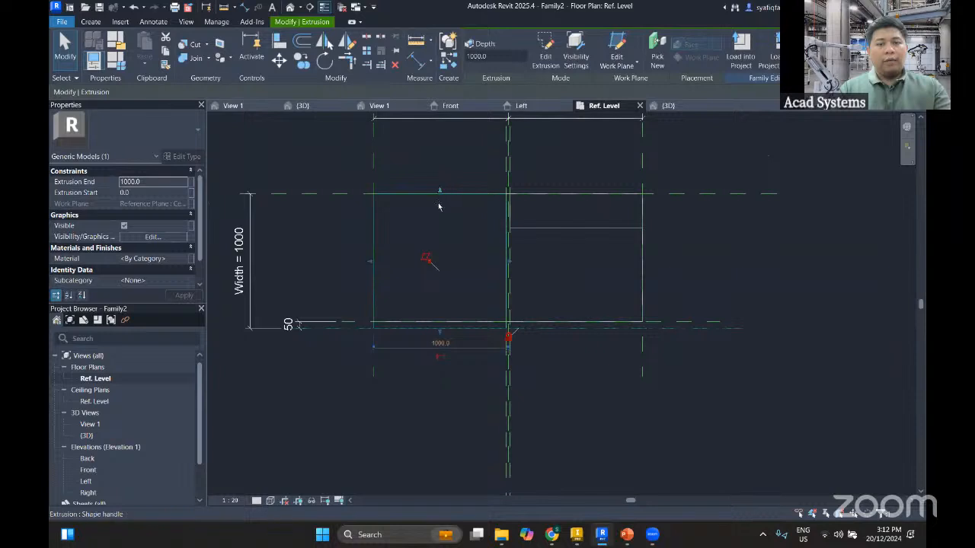
Move the left panel extrusion's back face toward the front and set its extrusion start to 970
left_click_drag(438, 207, 442, 312)
scroll(452, 311, "up", 4)
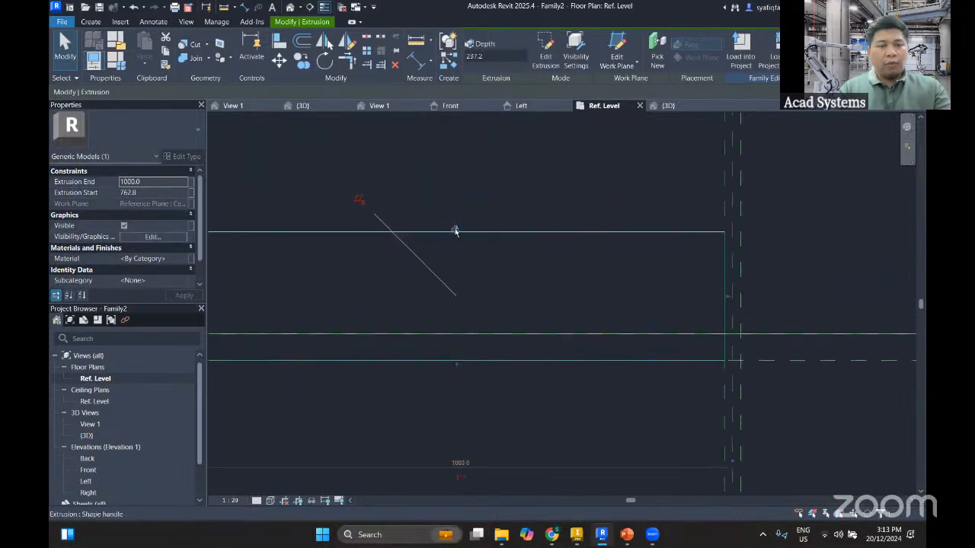
left_click_drag(455, 231, 464, 346)
scroll(479, 370, "down", 3)
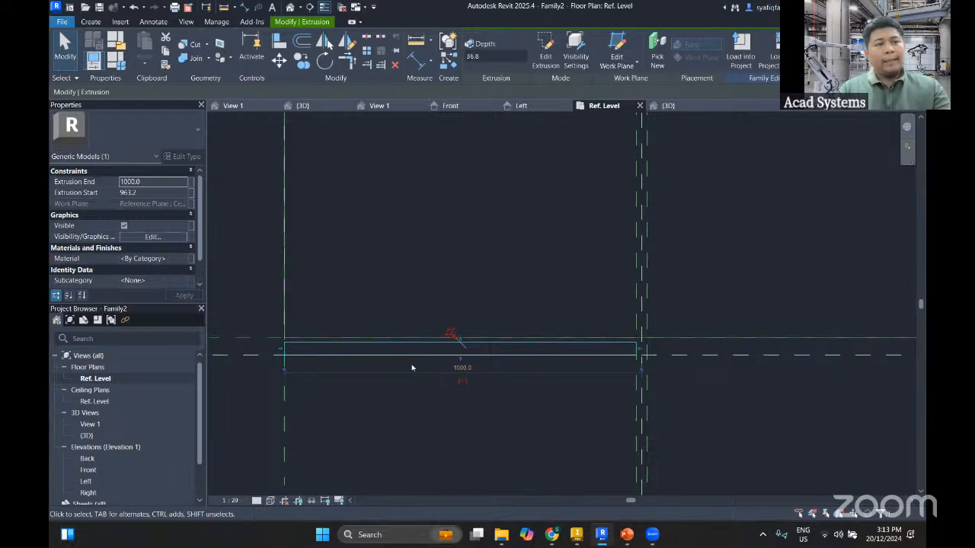
left_click(147, 193)
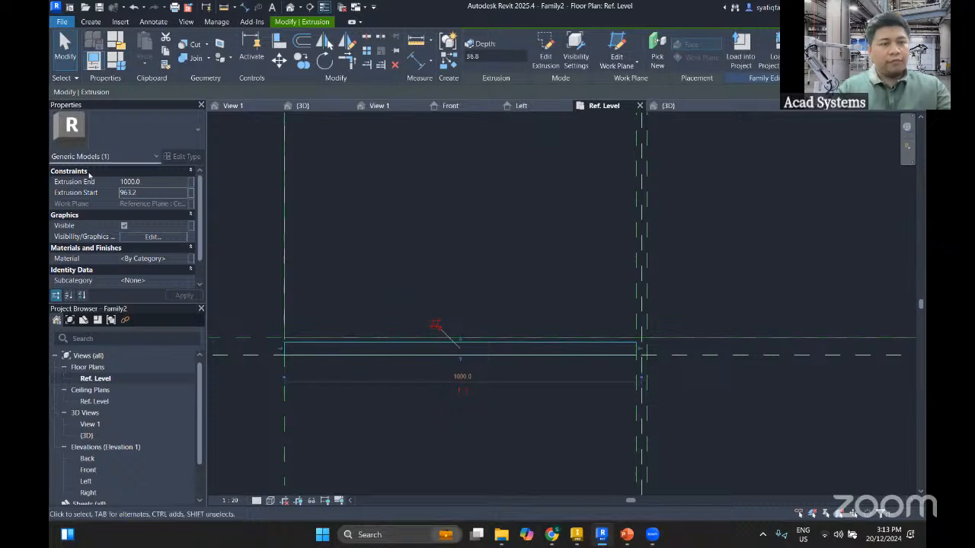
left_click(143, 192)
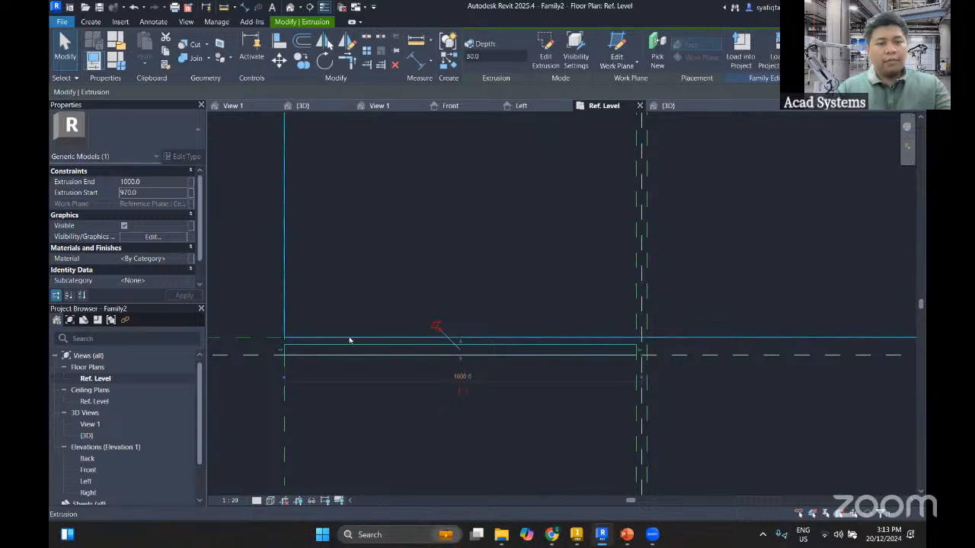
left_click(406, 392)
Set the right panel extrusion's start to 970 and its end to 1000
scroll(409, 396, "down", 3)
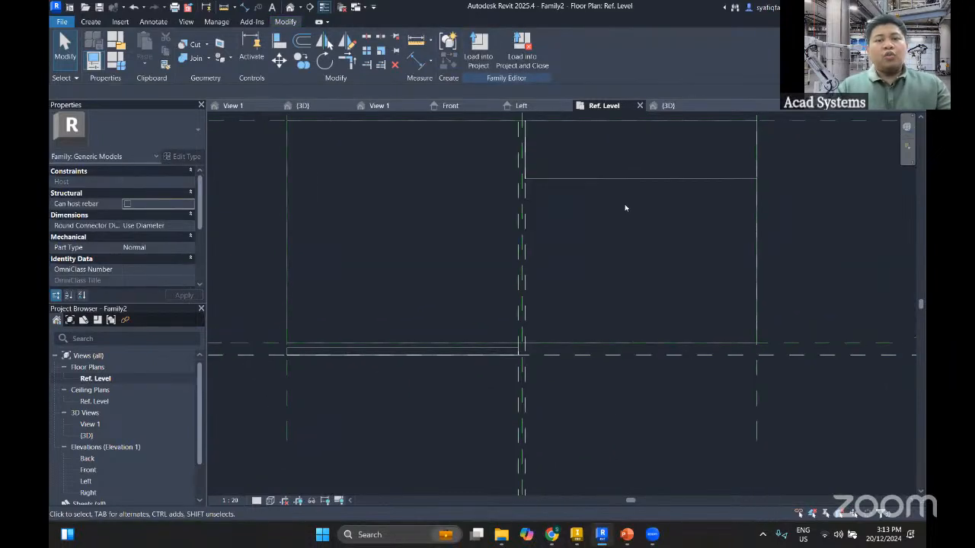
left_click(625, 180)
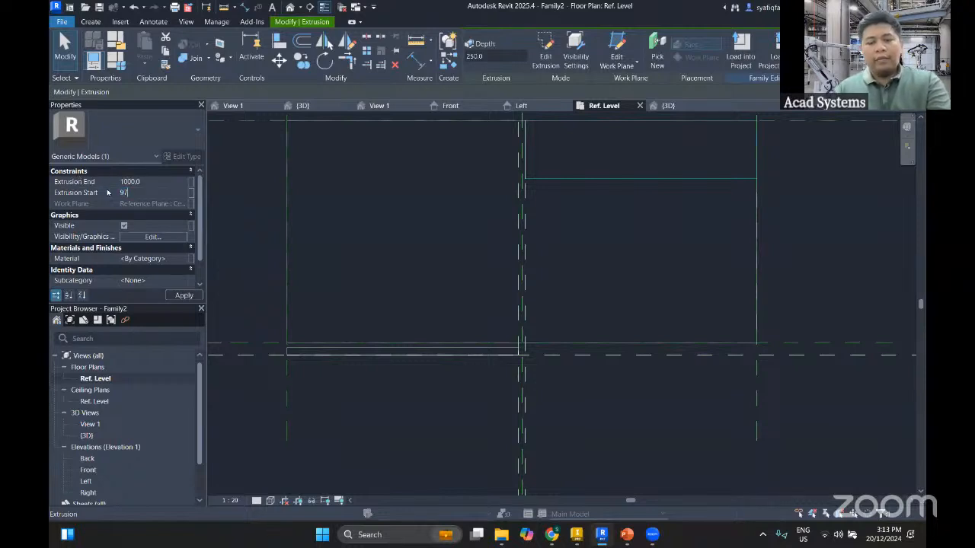
left_click(384, 383)
Examine how both panel extrusions sit between the front reference plane and the 50 mm offset plane
scroll(309, 373, "down", 2)
scroll(279, 365, "up", 2)
scroll(290, 363, "up", 2)
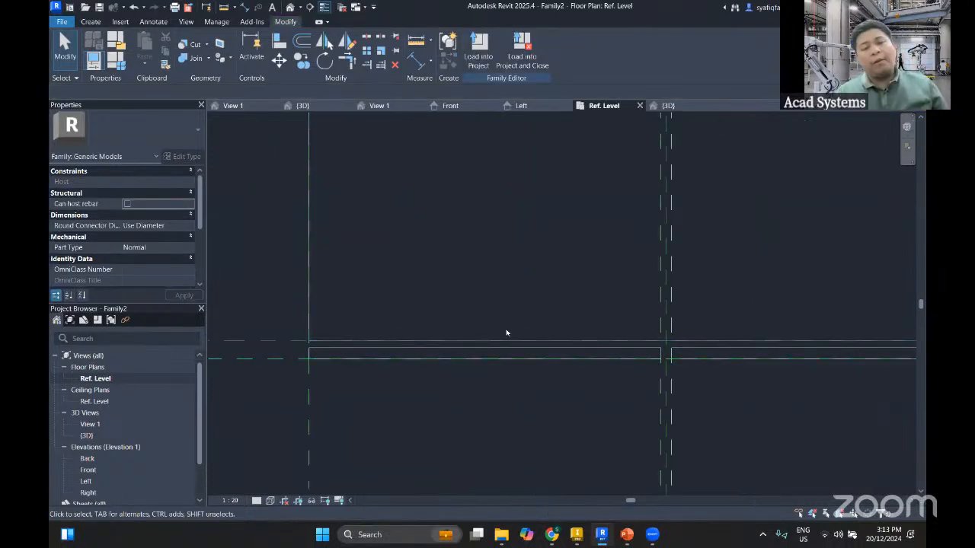
scroll(359, 381, "down", 3)
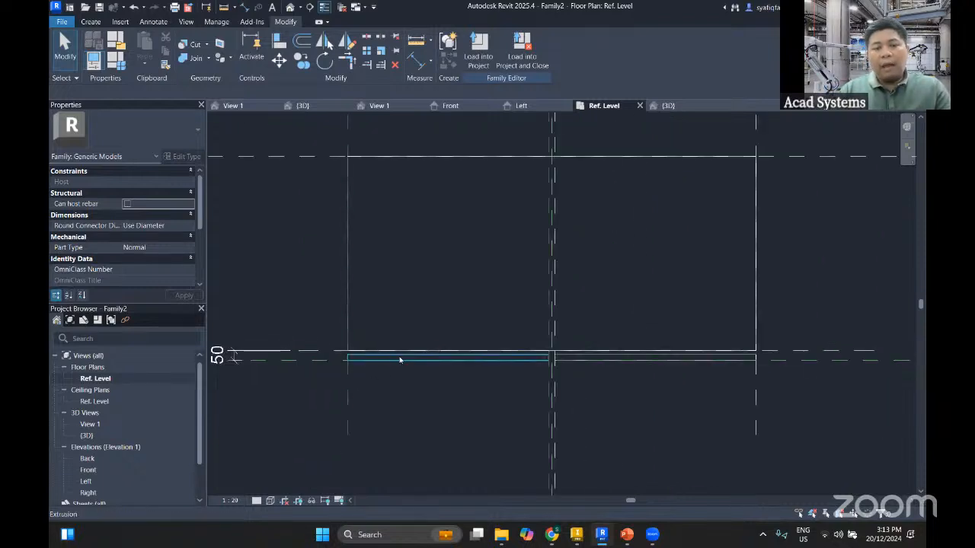
scroll(398, 361, "up", 1)
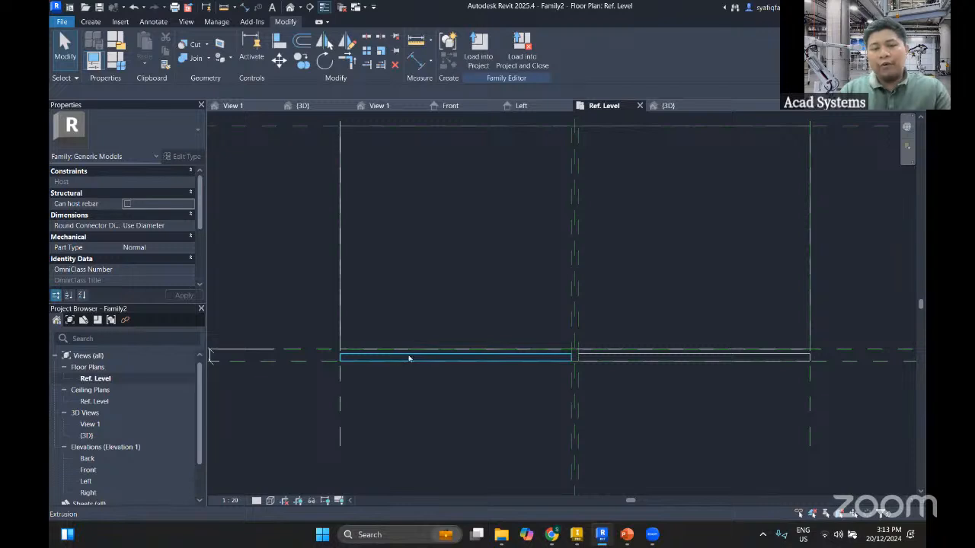
scroll(383, 365, "down", 2)
scroll(392, 369, "up", 2)
middle_click_drag(397, 369, 418, 370)
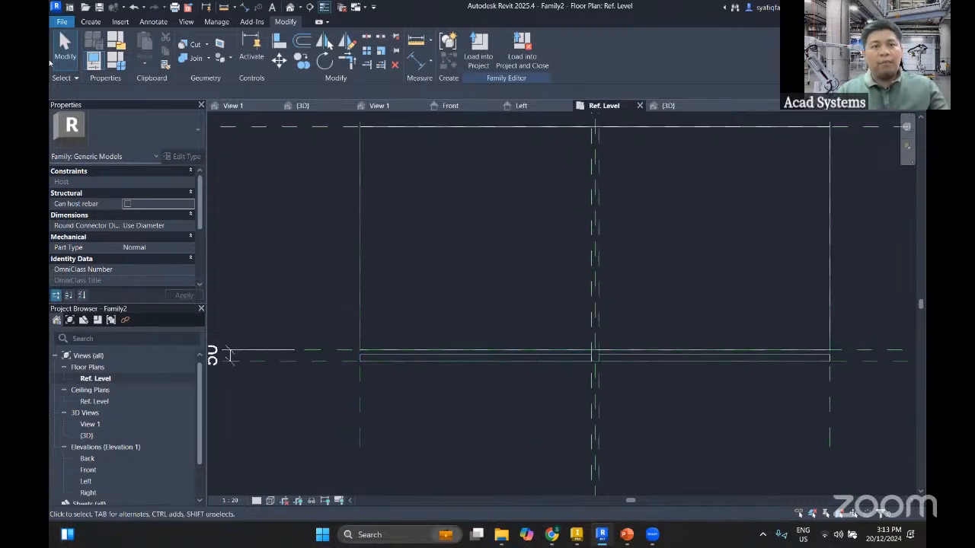
Draw a horizontal reference plane along the panels' back faces, extending past both sides of the main extrusion
left_click(91, 22)
left_click(691, 51)
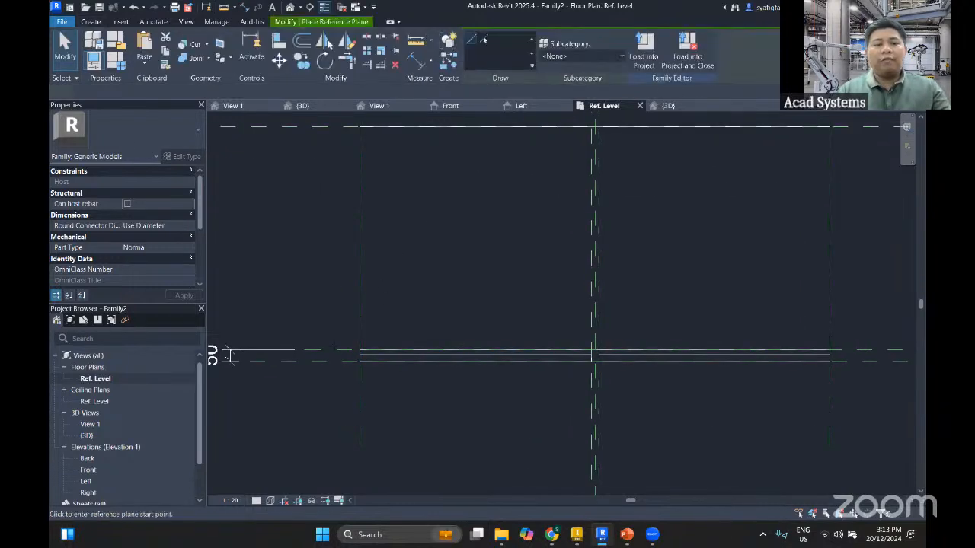
scroll(346, 363, "up", 4)
left_click(365, 331)
scroll(692, 331, "down", 3)
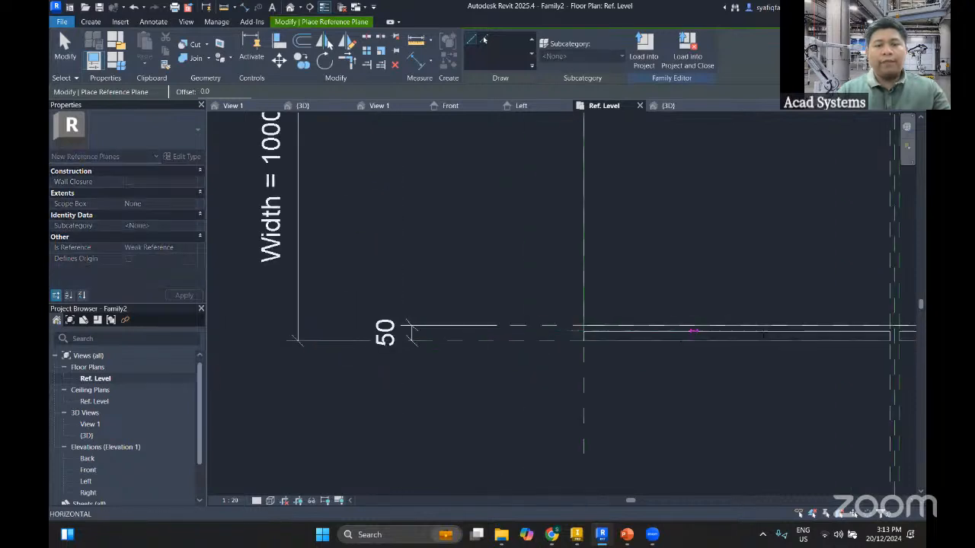
middle_click_drag(763, 335, 263, 292)
scroll(756, 294, "up", 2)
left_click(759, 286)
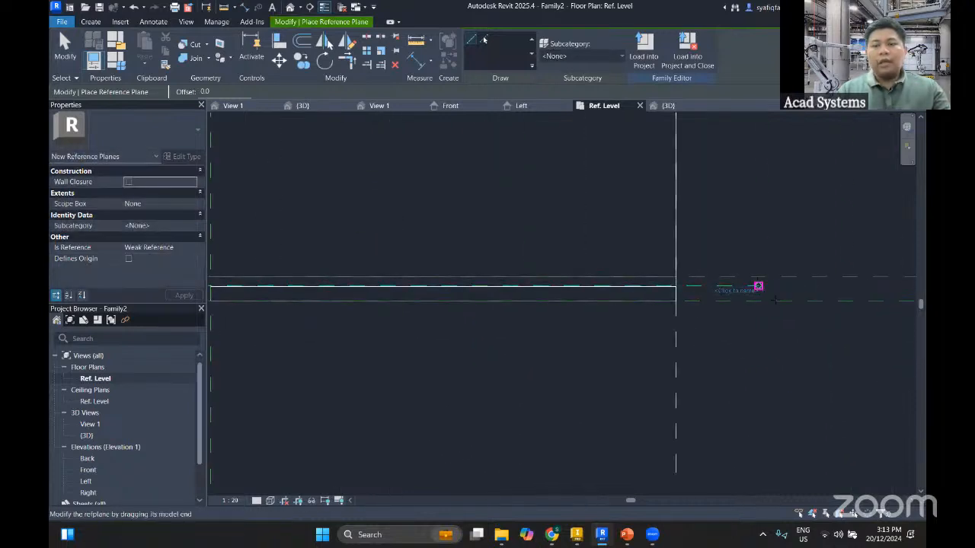
key("Escape")
key("Escape")
Add an aligned dimension between the 50 mm offset plane and the new horizontal reference plane, placed beyond the right side
key("d")
key("i")
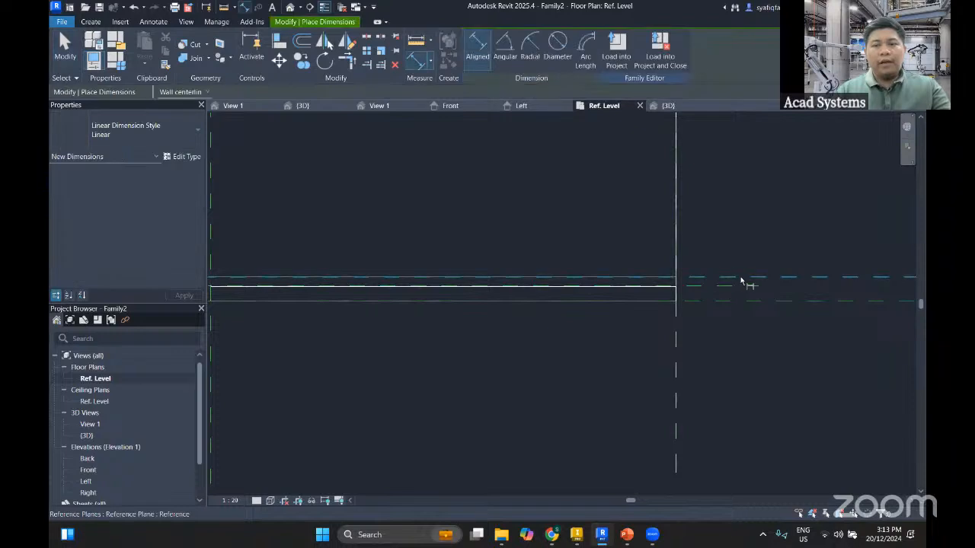
left_click(741, 278)
left_click(744, 287)
middle_click_drag(848, 306, 654, 281)
left_click(710, 325)
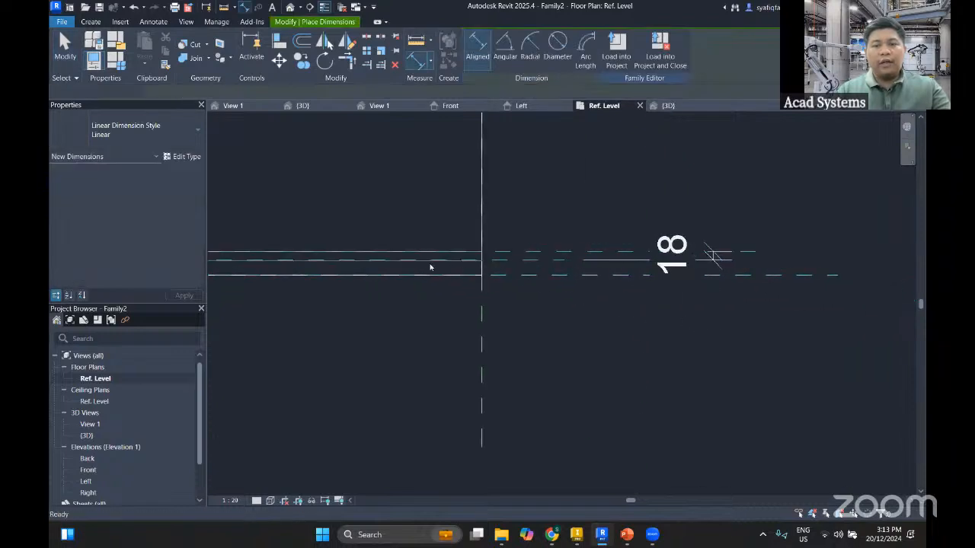
key("Escape")
Set the new horizontal reference plane's distance from the 50 mm offset plane to 15
scroll(431, 268, "up", 3)
middle_click_drag(463, 277, 456, 329)
scroll(730, 313, "down", 2)
left_click(795, 305)
left_click(773, 290)
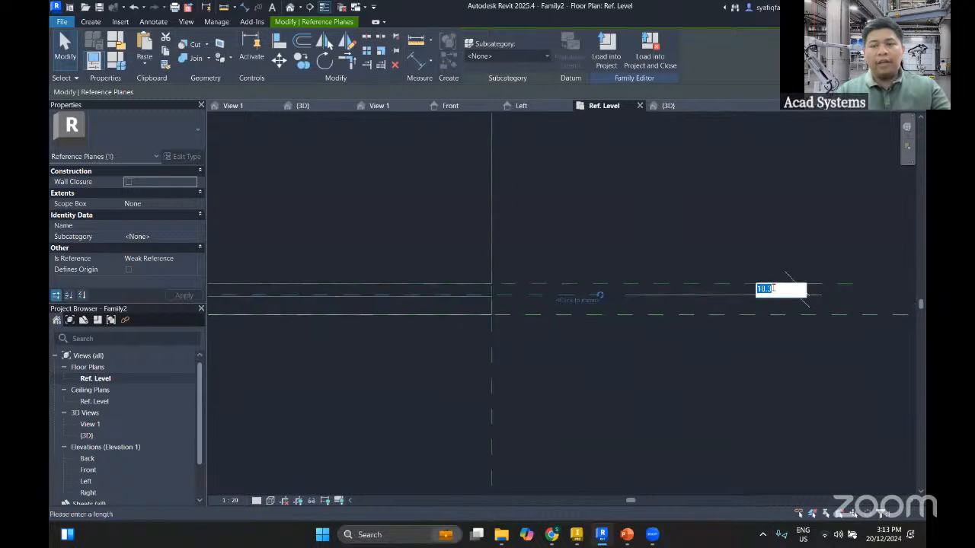
type("15")
key("Return")
left_click(687, 376)
Align the back faces of both front panels to the new horizontal reference plane and lock both alignments
middle_click_drag(463, 352, 695, 358)
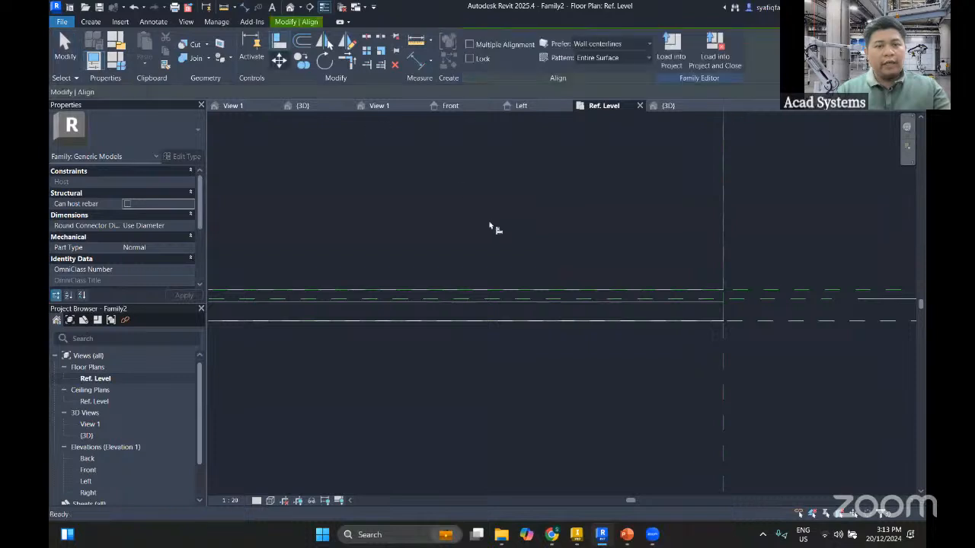
left_click(279, 40)
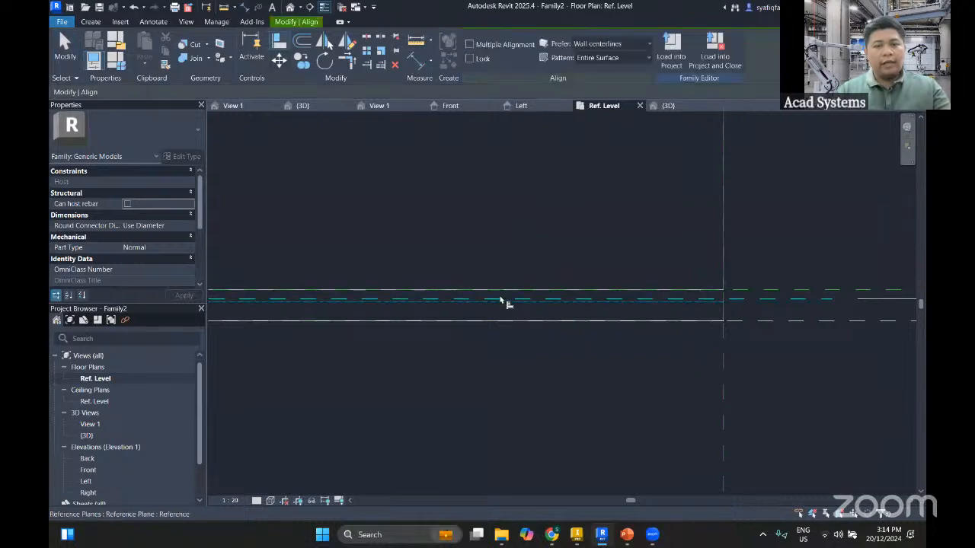
left_click(500, 300)
left_click(538, 287)
middle_click_drag(537, 287, 899, 312)
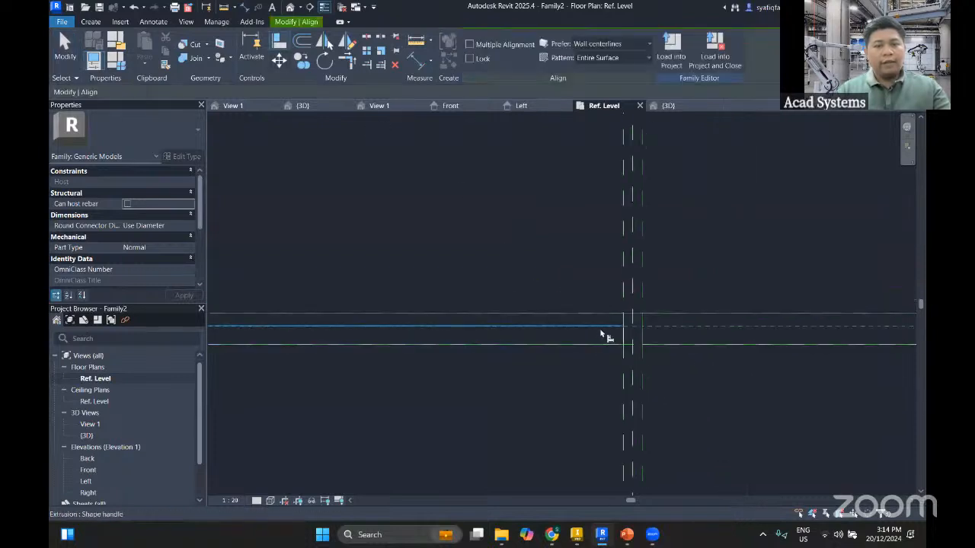
left_click(601, 330)
left_click(599, 327)
left_click(579, 309)
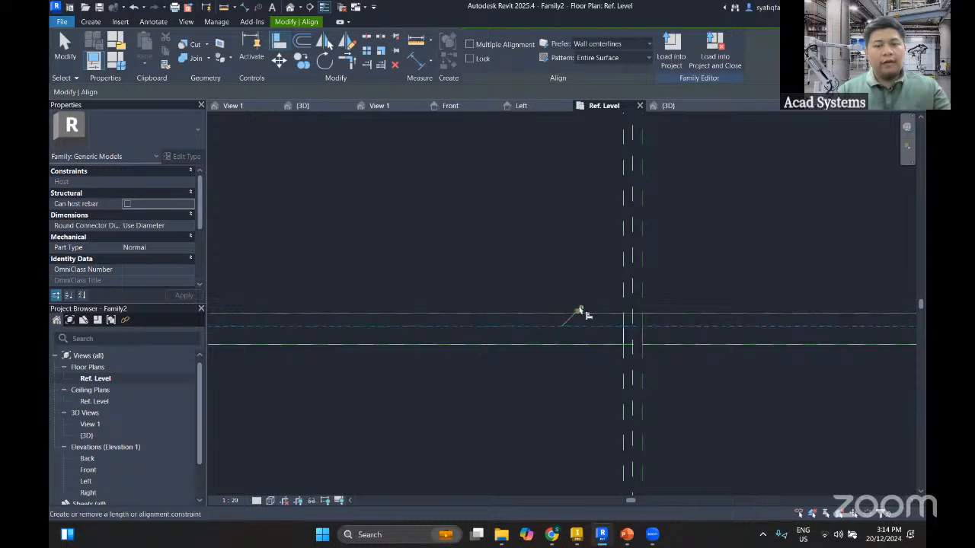
scroll(578, 324, "down", 4)
key("Escape")
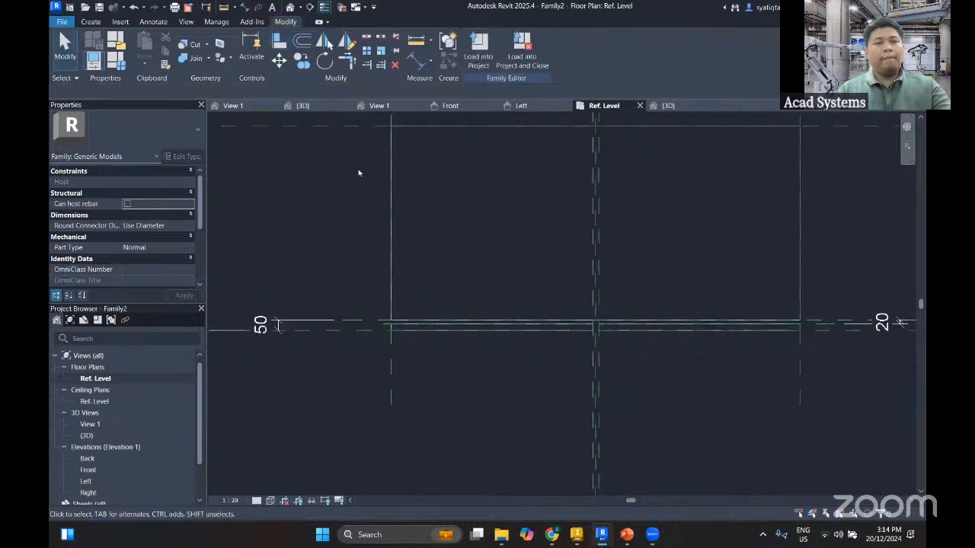
Inspect the main extrusion and both aligned front panels in the default 3D view
left_click(290, 7)
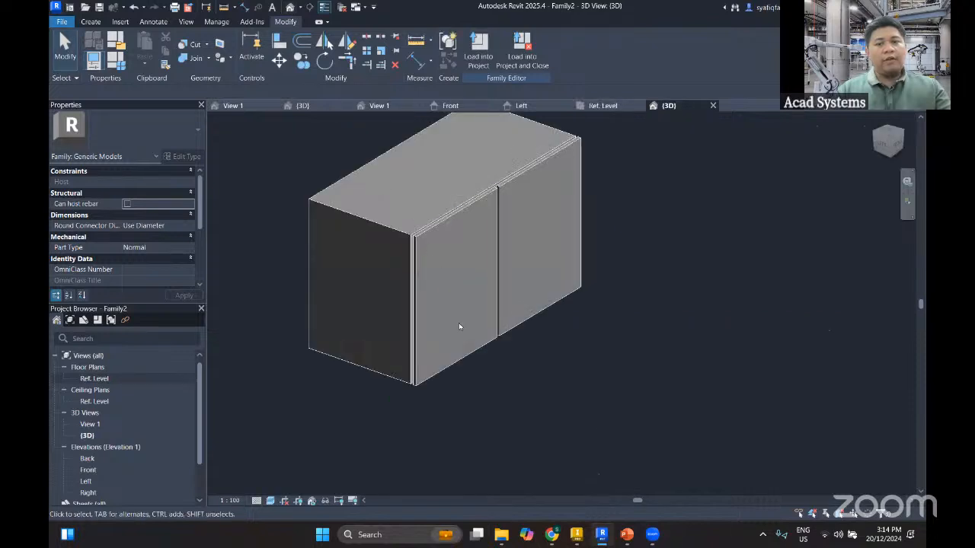
middle_click_drag(460, 327, 503, 385, "shift")
middle_click_drag(378, 342, 437, 237, "shift")
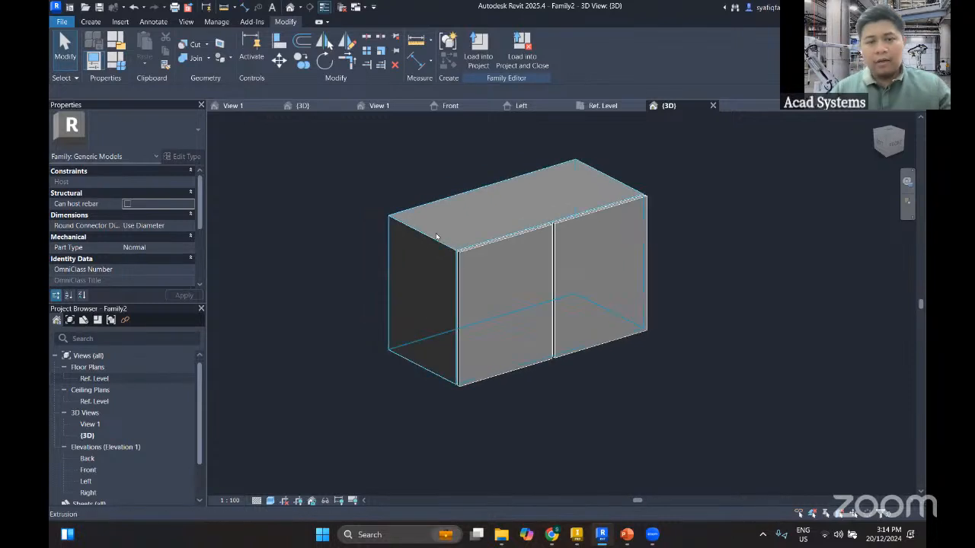
left_click(434, 242)
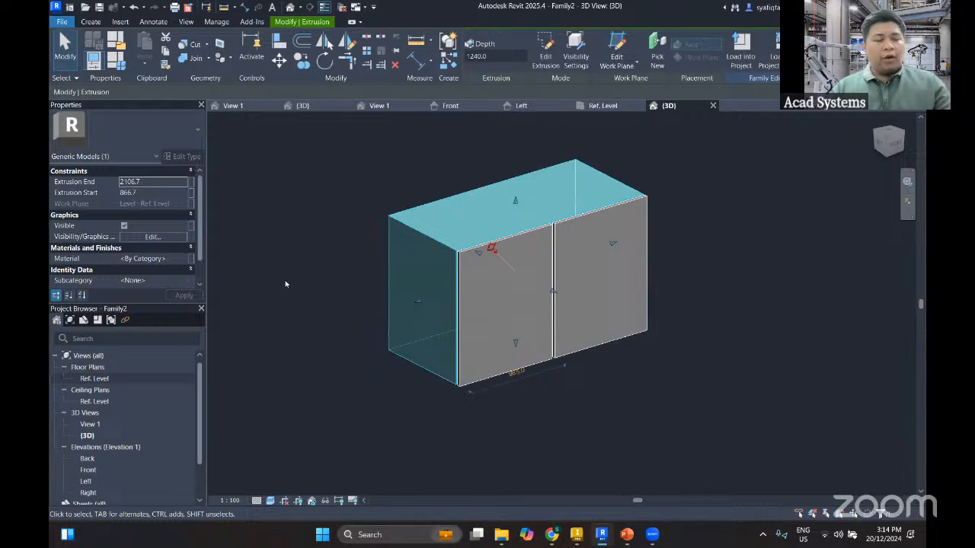
left_click(183, 260)
left_click(182, 259)
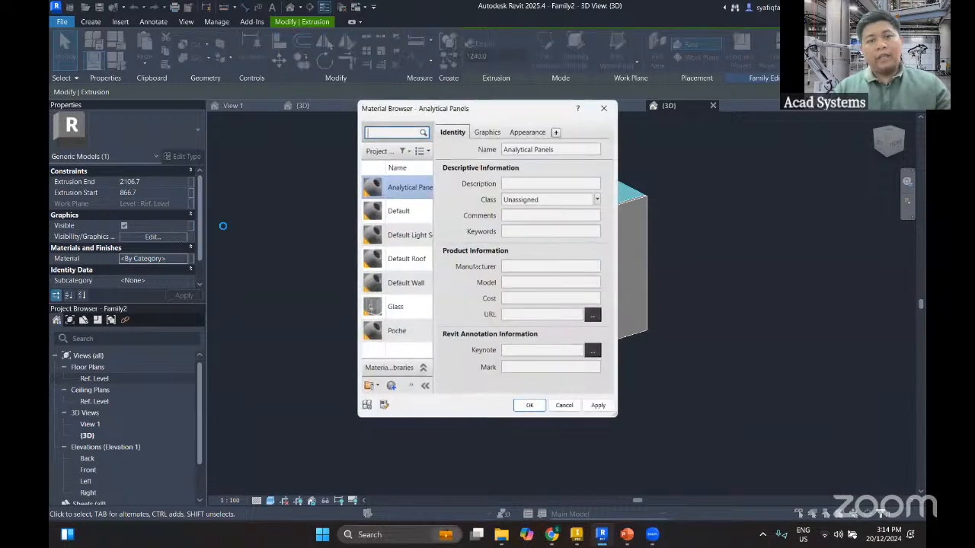
left_click(604, 109)
left_click(354, 268)
middle_click_drag(354, 267, 379, 261)
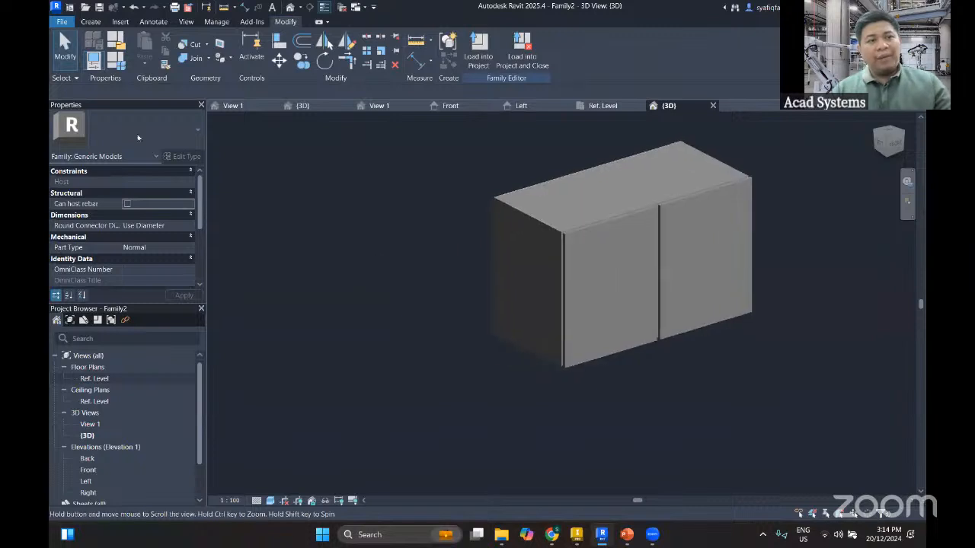
Set the Height parameter of the 2000 X 1000 family type to 1500
left_click(117, 67)
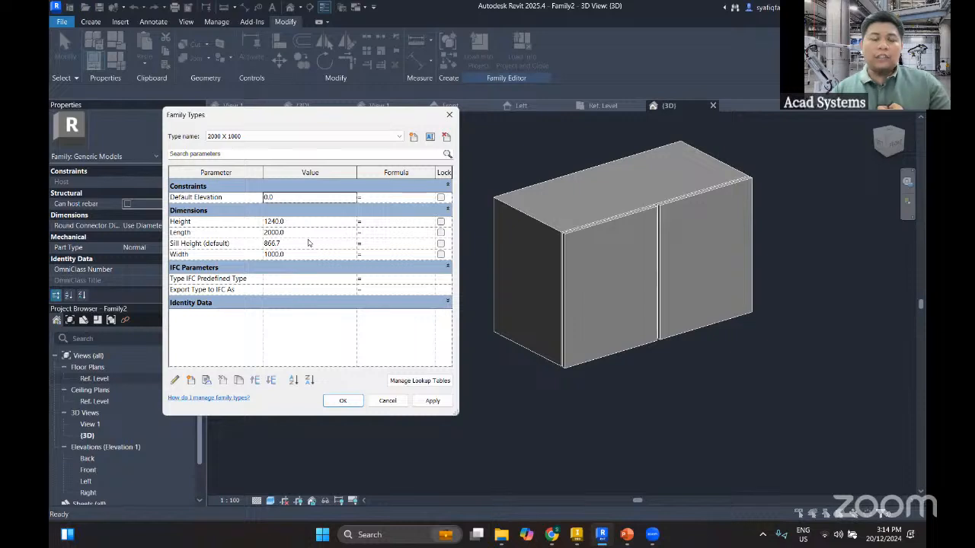
left_click(431, 137)
left_click(396, 236)
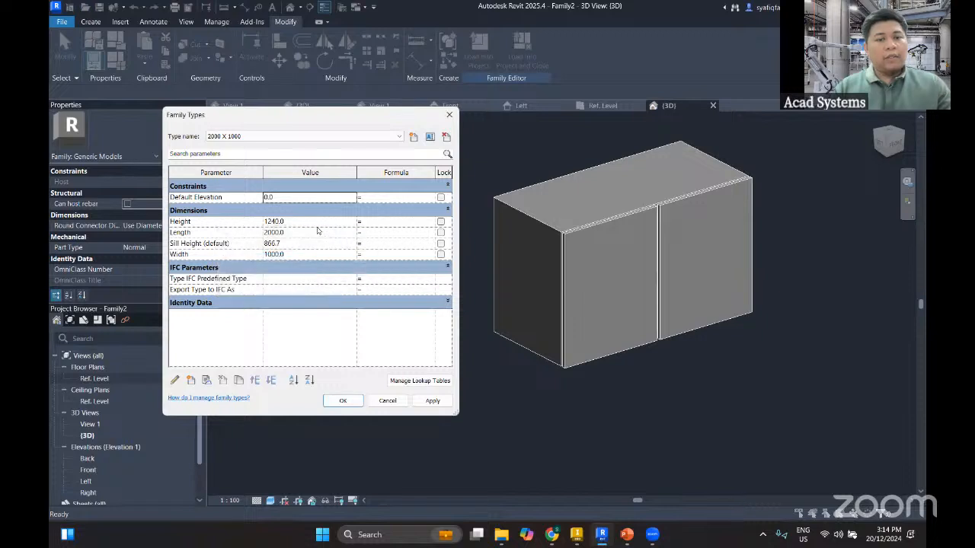
left_click(313, 222)
type("1500")
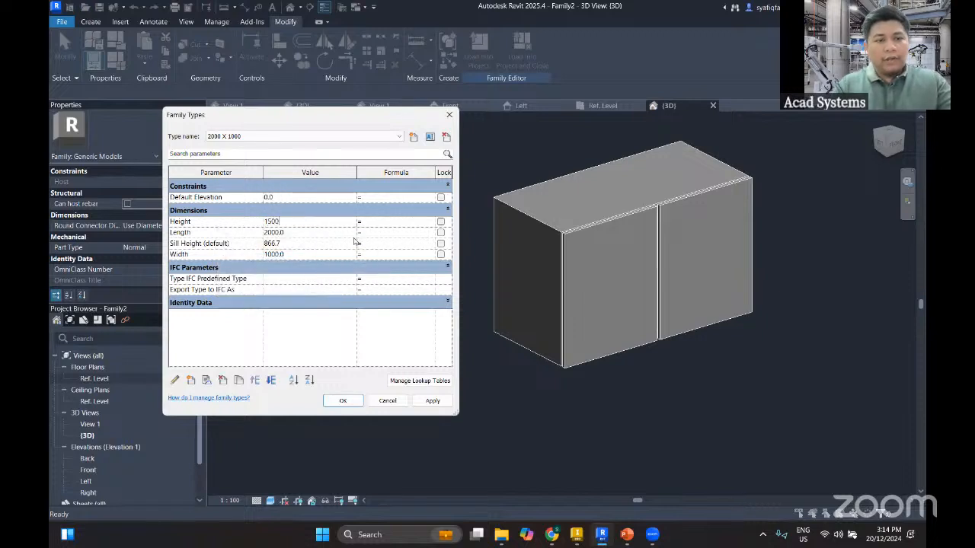
key("Tab")
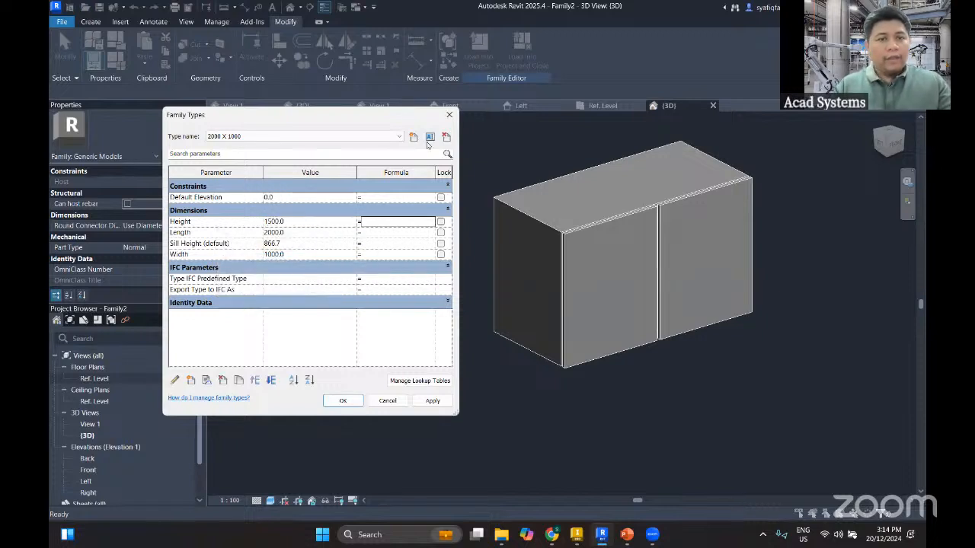
Rename the 2000 X 1000 family type as 2000 X 1000 X 1500
left_click(431, 137)
left_click(288, 259)
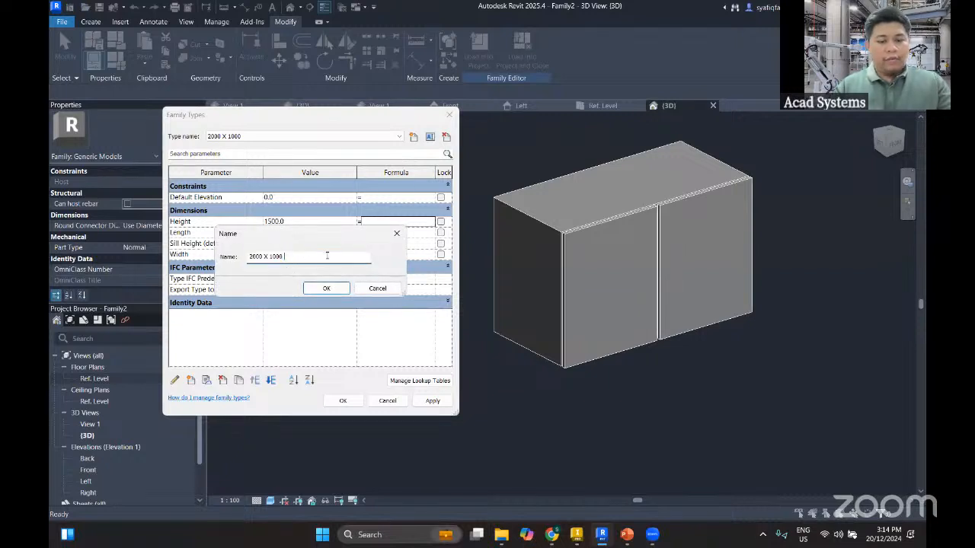
type("X 1500")
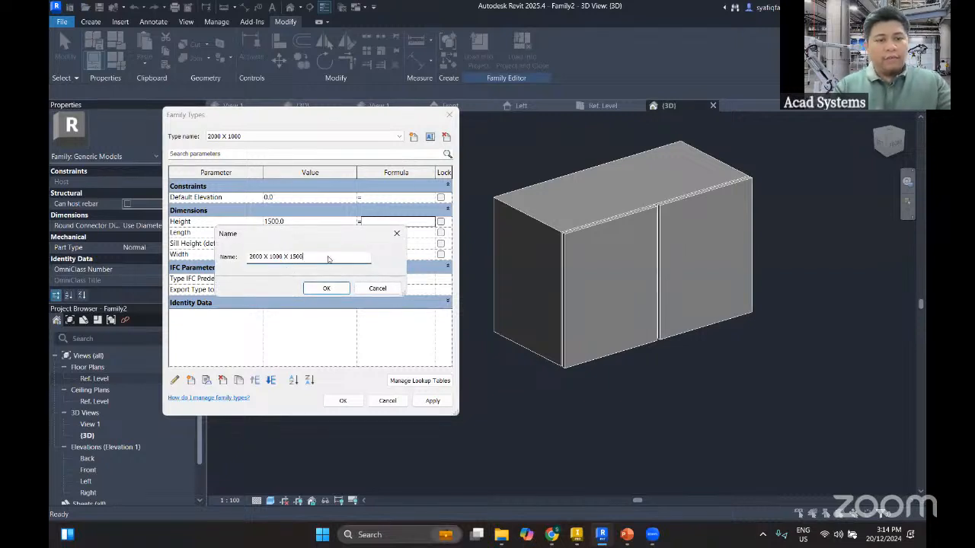
key("Return")
Switch to the 2000 X 600 family type and rename it as 2000 X 600 X 1500
left_click(261, 137)
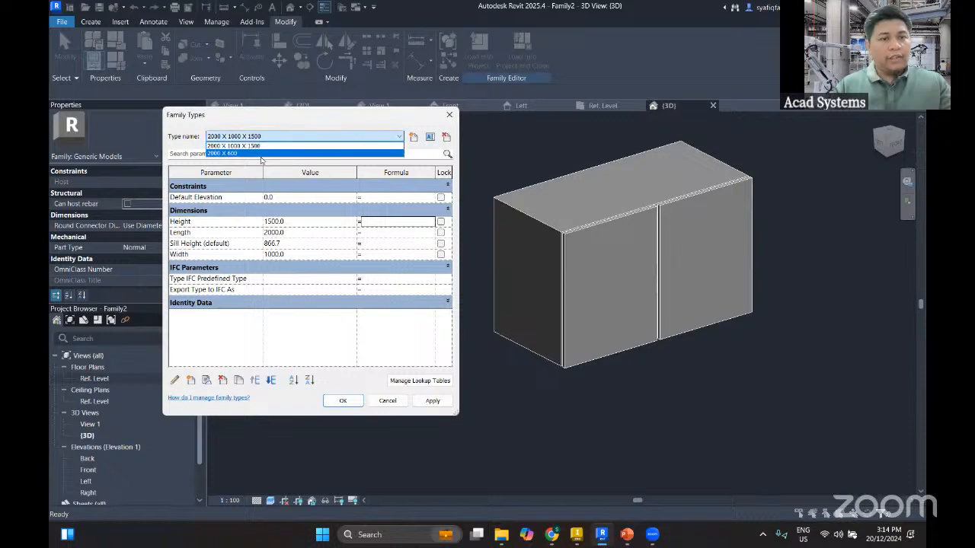
left_click(263, 154)
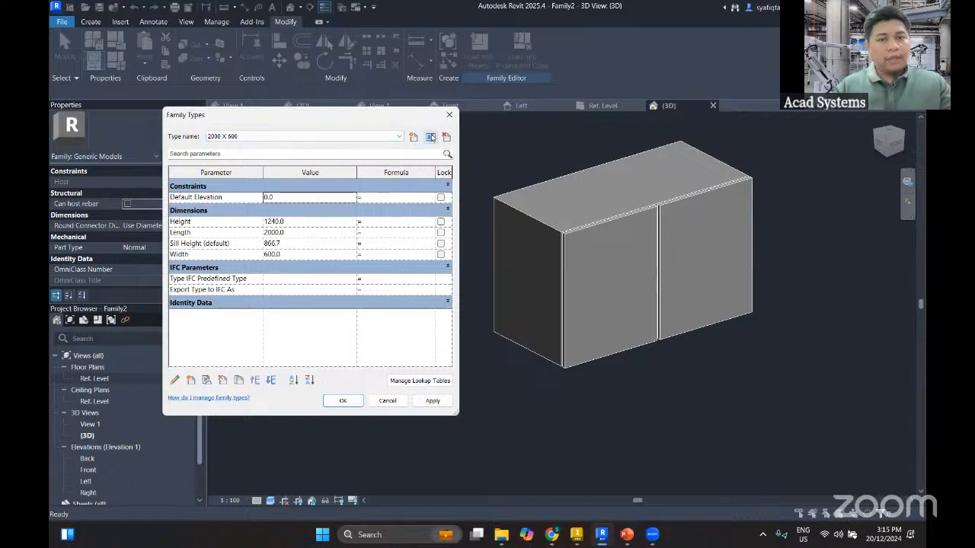
left_click(431, 137)
left_click(314, 256)
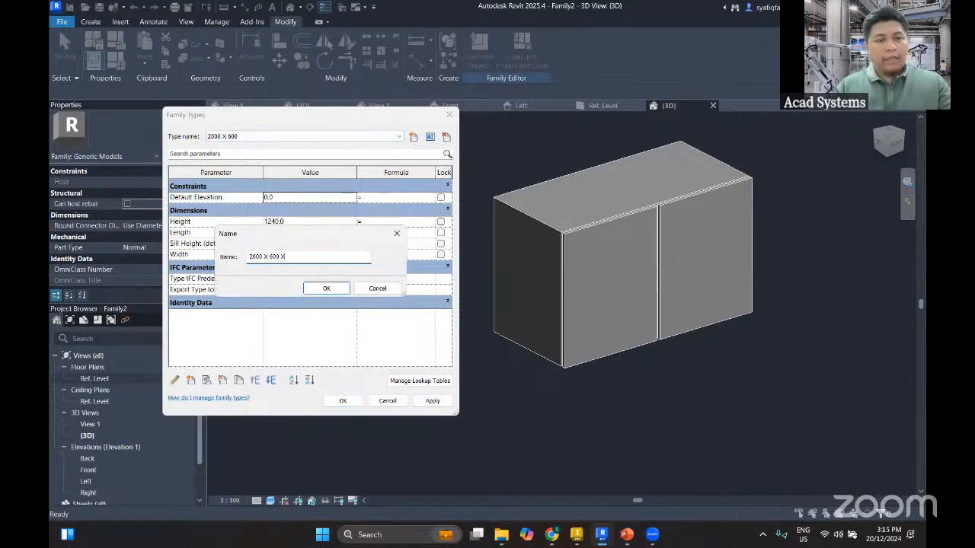
type("X 1500")
left_click(324, 283)
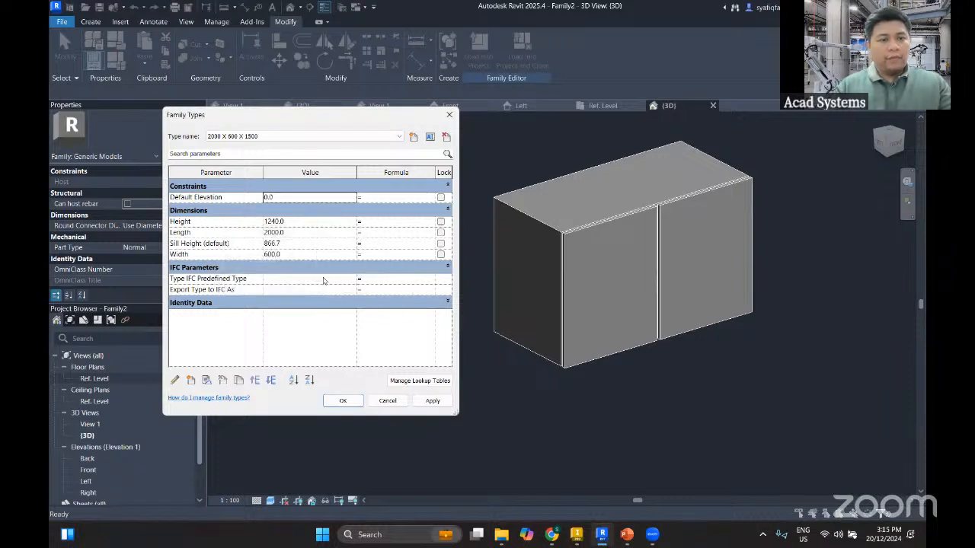
Set the Height of the 2000 X 600 X 1500 type to 1500 and apply the type to the model
left_click(291, 221)
type("15")
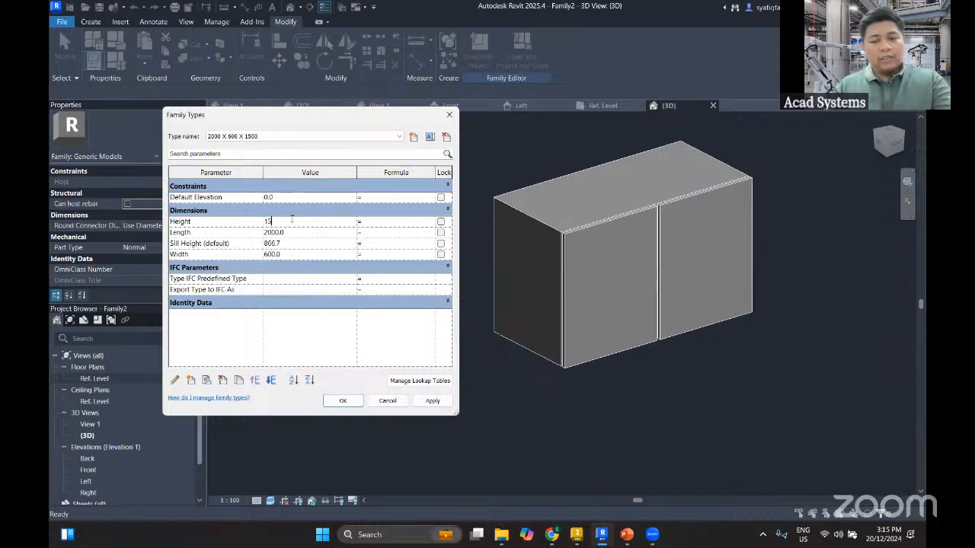
type("00.0")
left_click(433, 401)
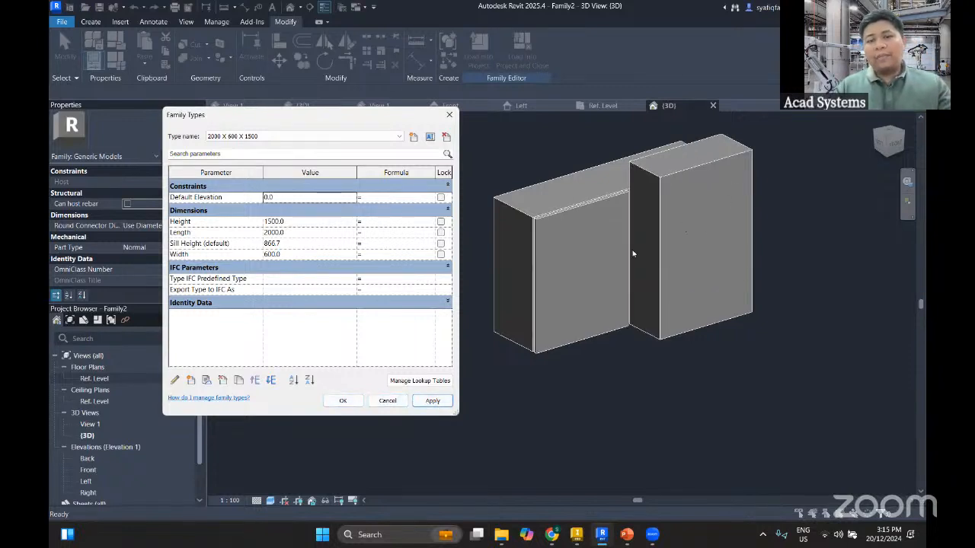
left_click(344, 400)
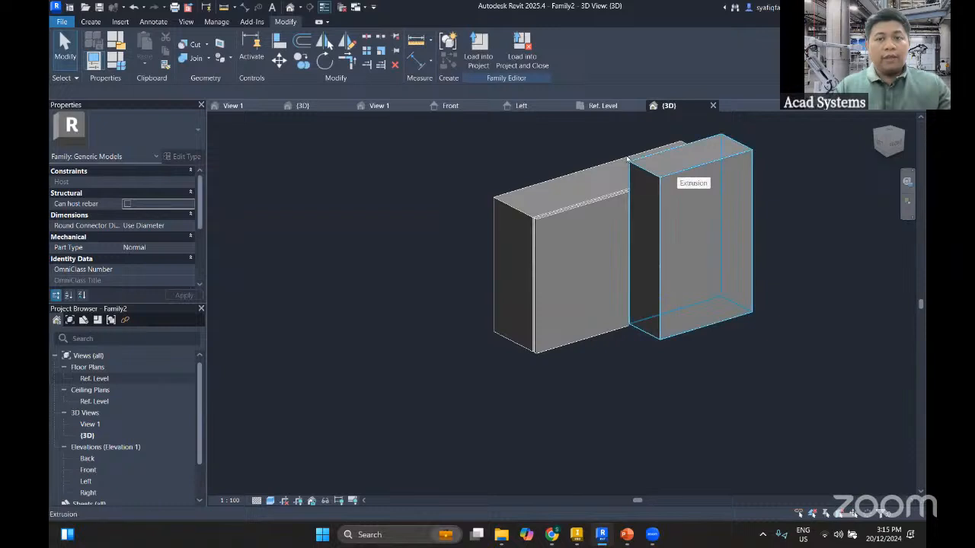
In the Ref. Level floor plan, stretch the right panel's protruding front face back onto the front reference plane
left_click(605, 107)
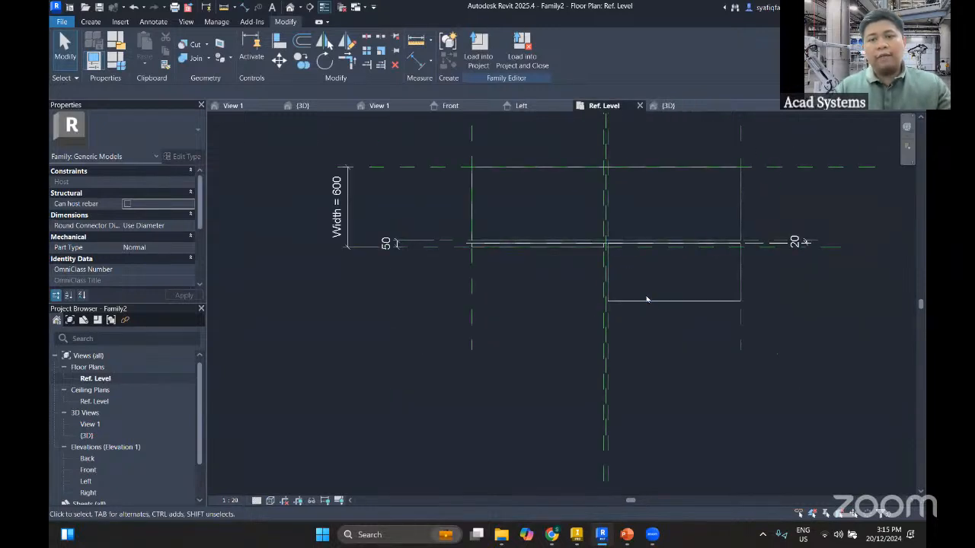
left_click(649, 301)
scroll(663, 327, "up", 3)
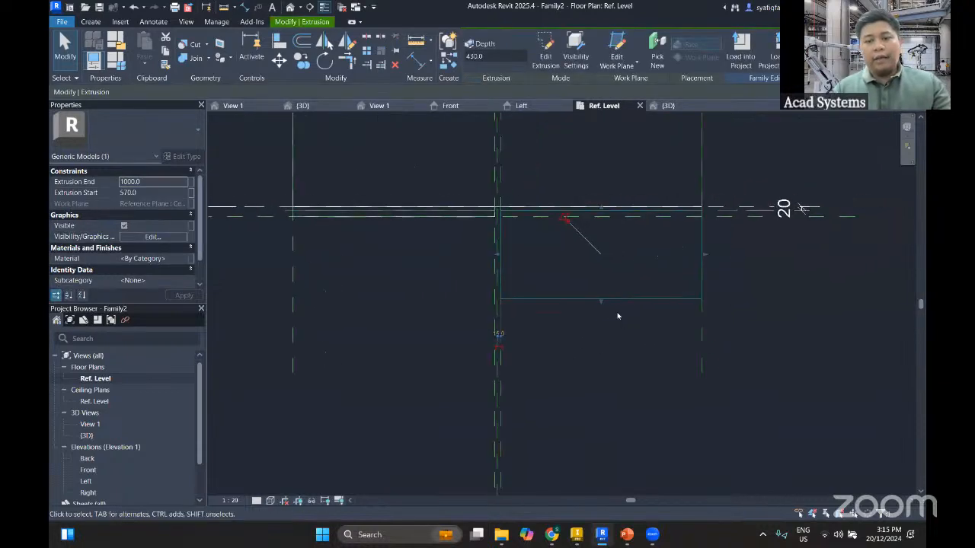
left_click_drag(599, 300, 625, 221)
left_click(519, 233)
scroll(667, 264, "up", 2)
left_click(647, 279)
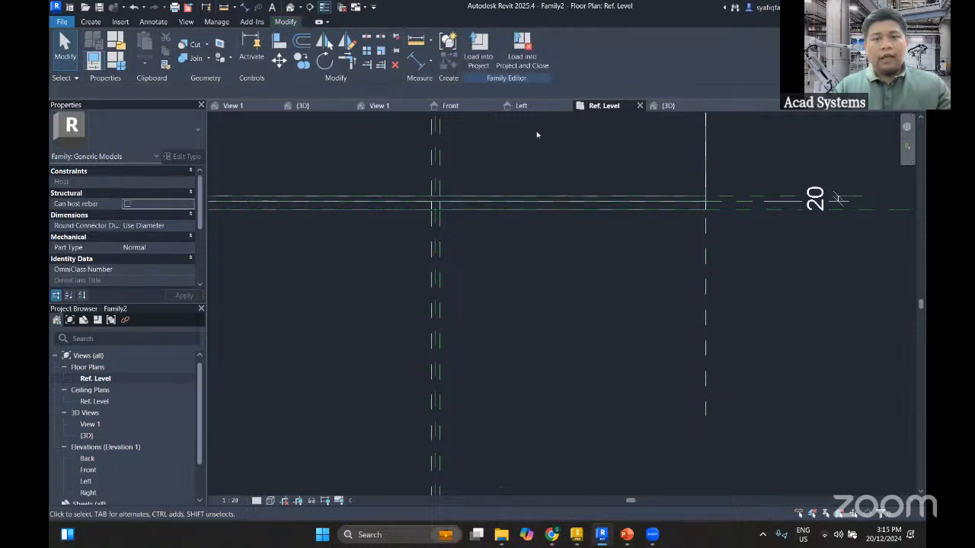
In the Front elevation, stretch the left panel's top edge up to the upper reference plane of the Height dimension
left_click(465, 108)
scroll(582, 238, "down", 2)
middle_click_drag(652, 282, 629, 260)
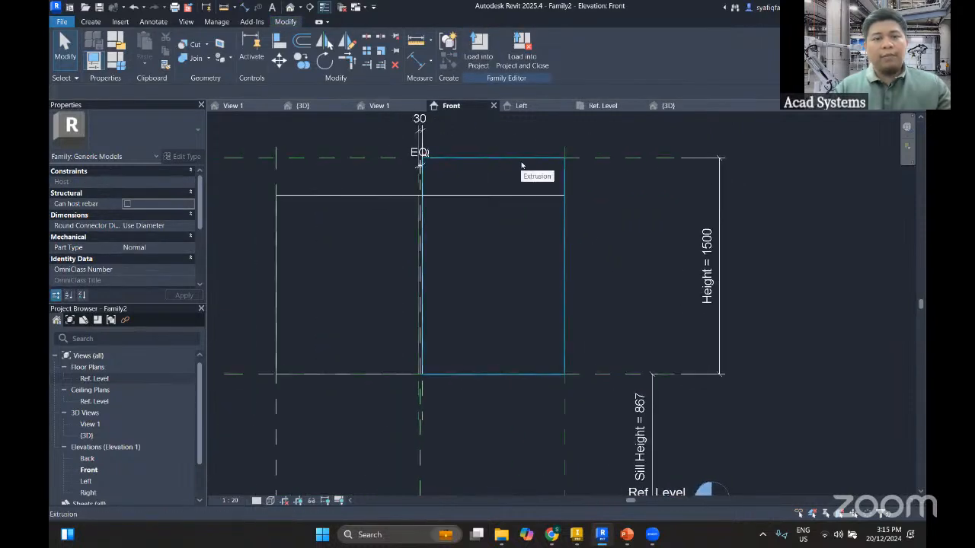
middle_click_drag(522, 165, 591, 187)
left_click(564, 187)
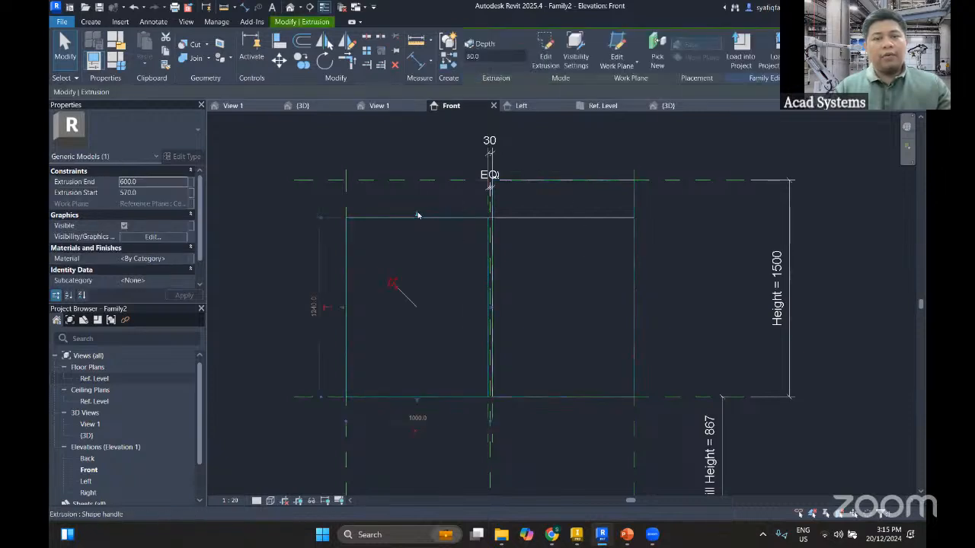
left_click_drag(462, 250, 424, 224)
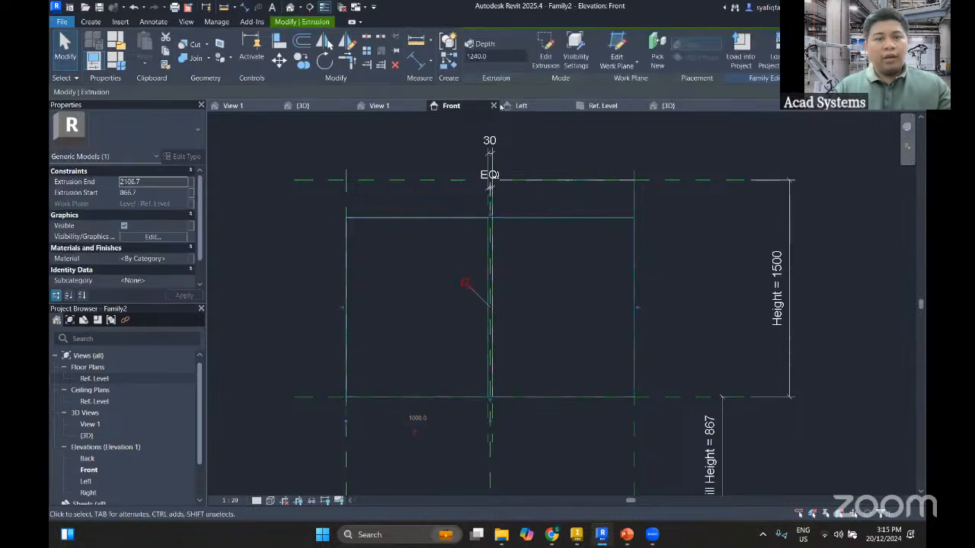
Stretch the main extrusion's top face up to the upper Height reference plane in the Front elevation
left_click(546, 64)
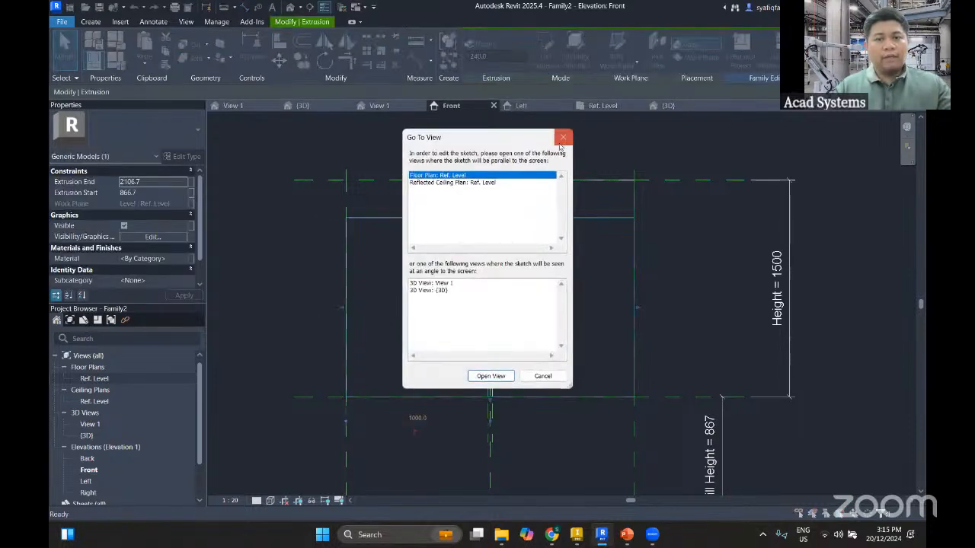
left_click(562, 138)
left_click(494, 217)
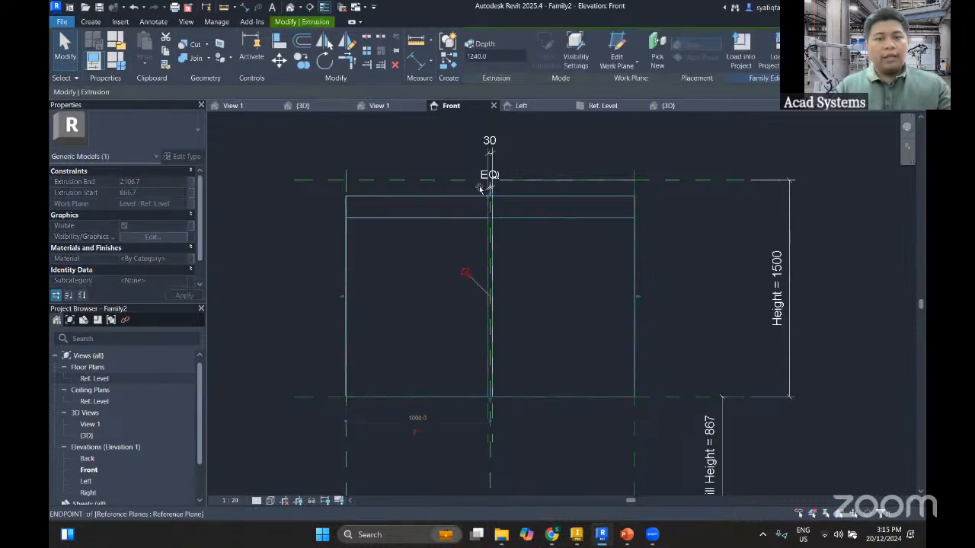
left_click(464, 152)
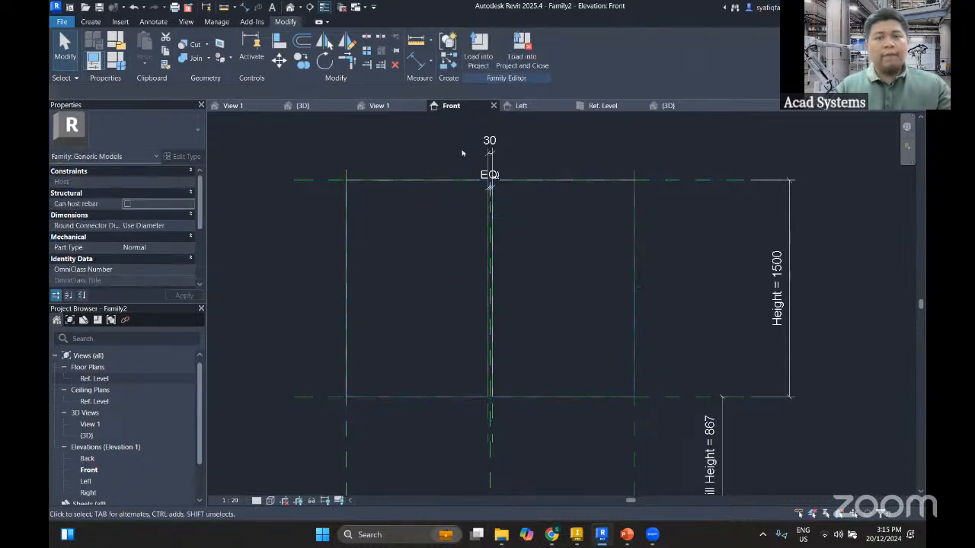
In the 3D view, switch the family to the 2000 X 1000 X 1500 type and apply it to the model
left_click(673, 108)
scroll(637, 342, "up", 1)
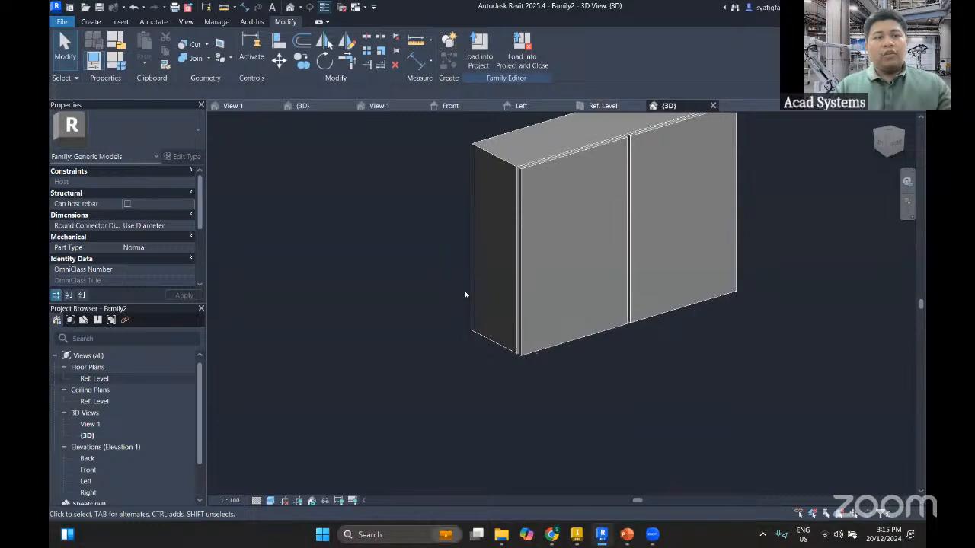
scroll(464, 294, "down", 1)
middle_click_drag(266, 200, 330, 208)
key("f")
key("t")
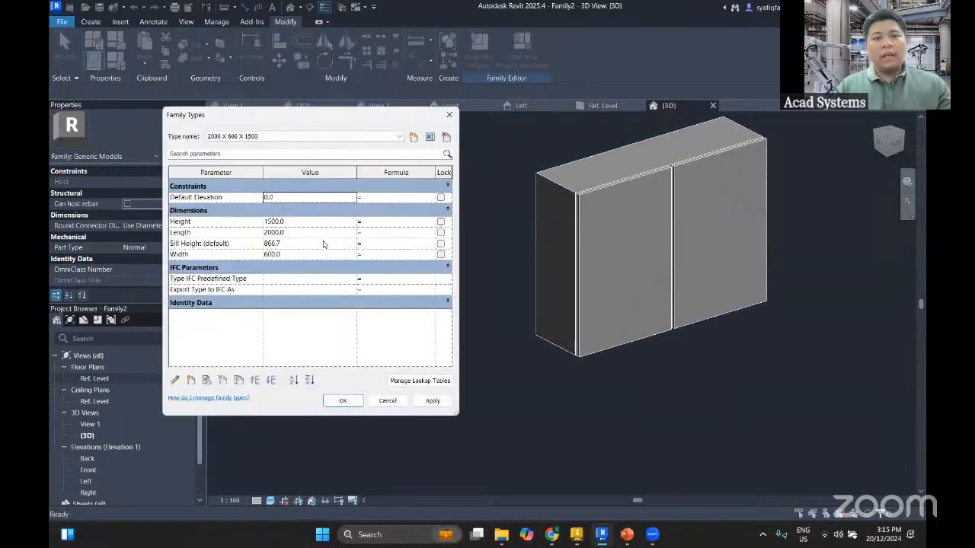
left_click(286, 136)
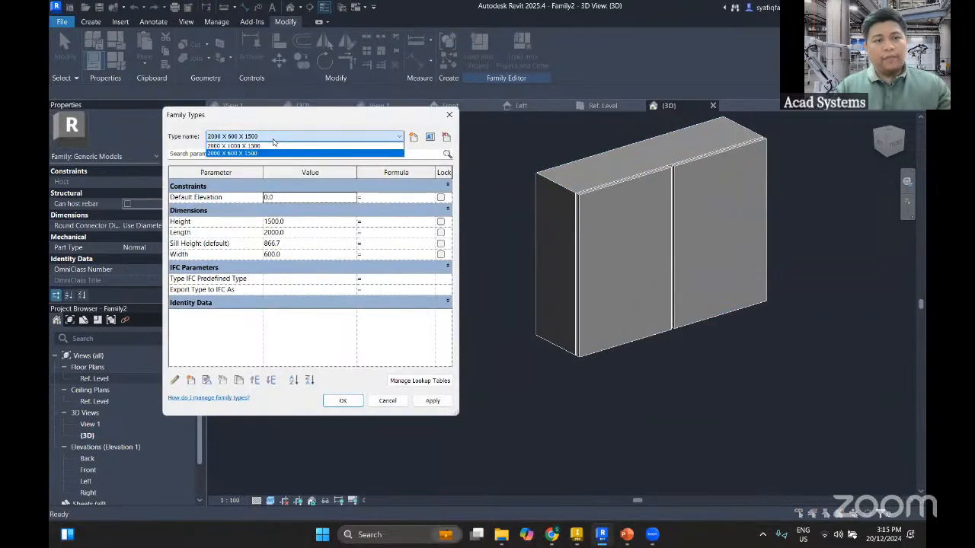
left_click(252, 144)
left_click(432, 401)
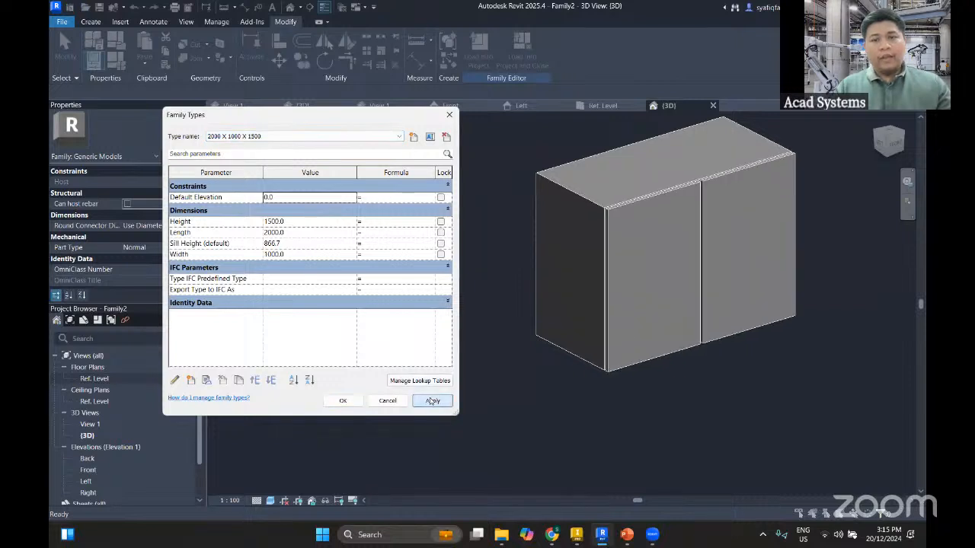
Create a new family type named 1500 X 800 X 750
left_click(253, 138)
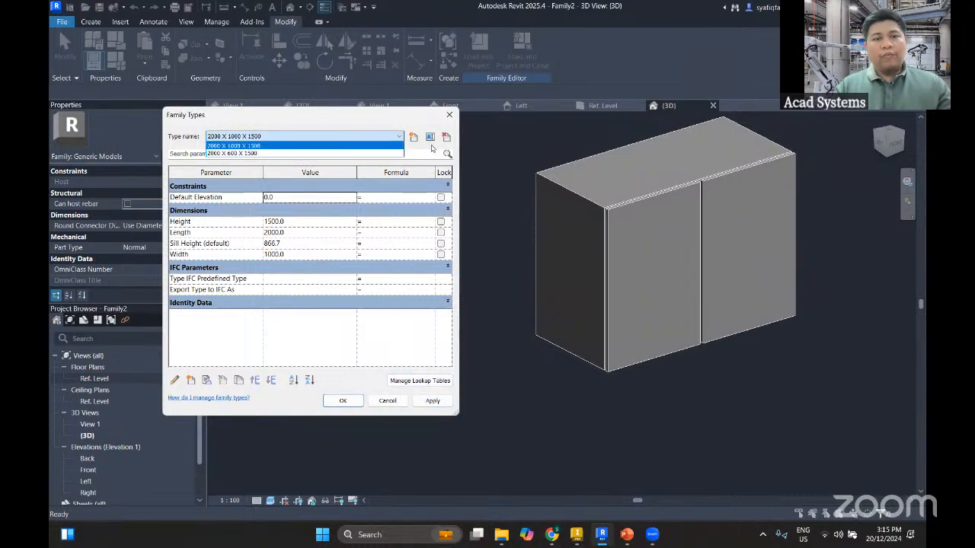
left_click(435, 147)
left_click(413, 137)
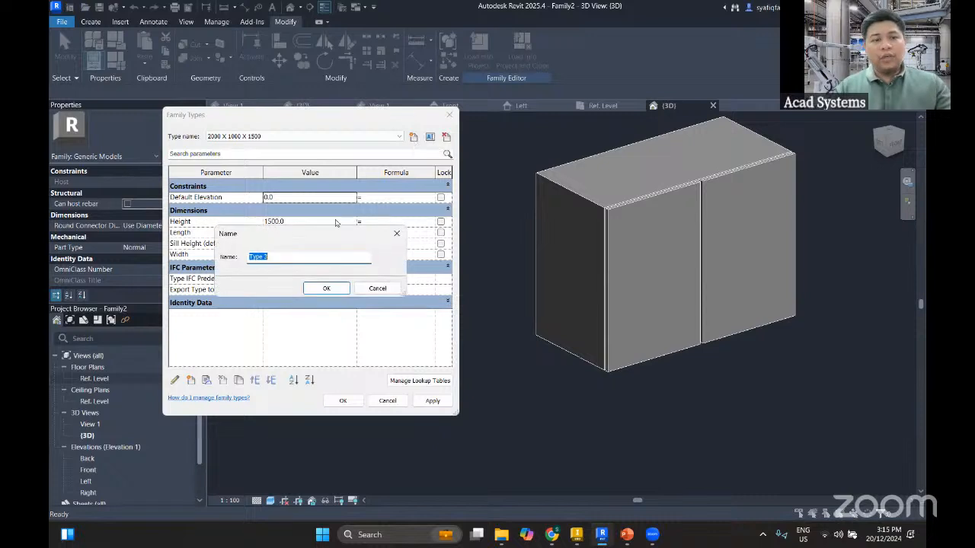
type("150")
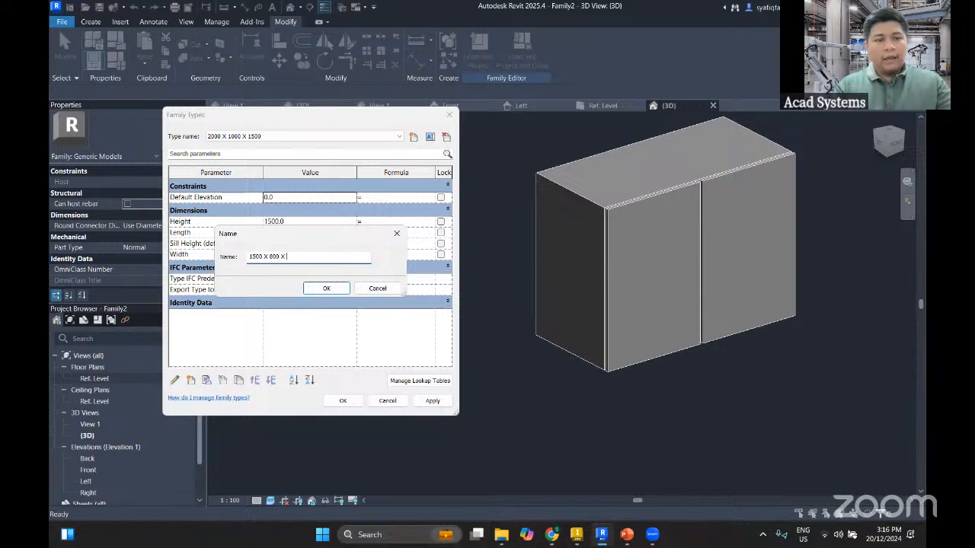
type("0 X 800 X 750")
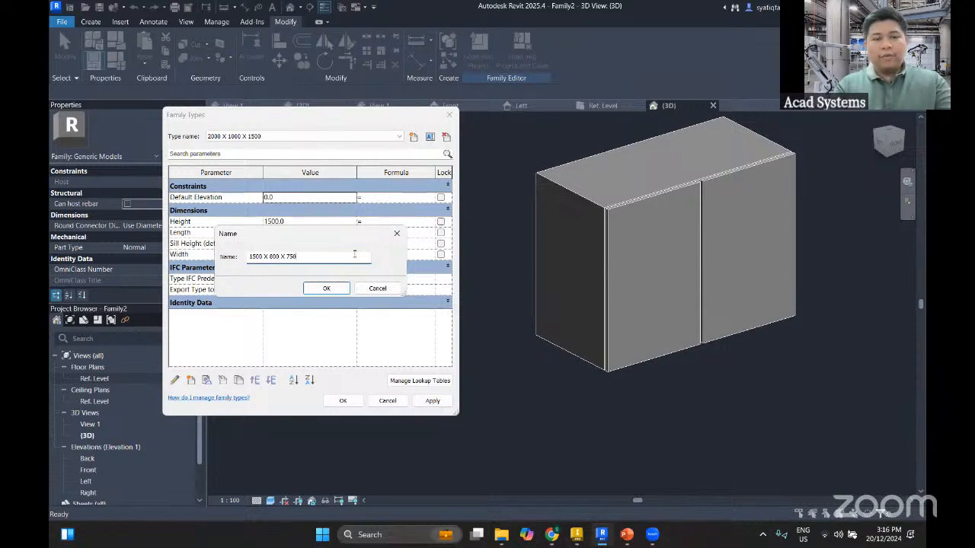
left_click(326, 288)
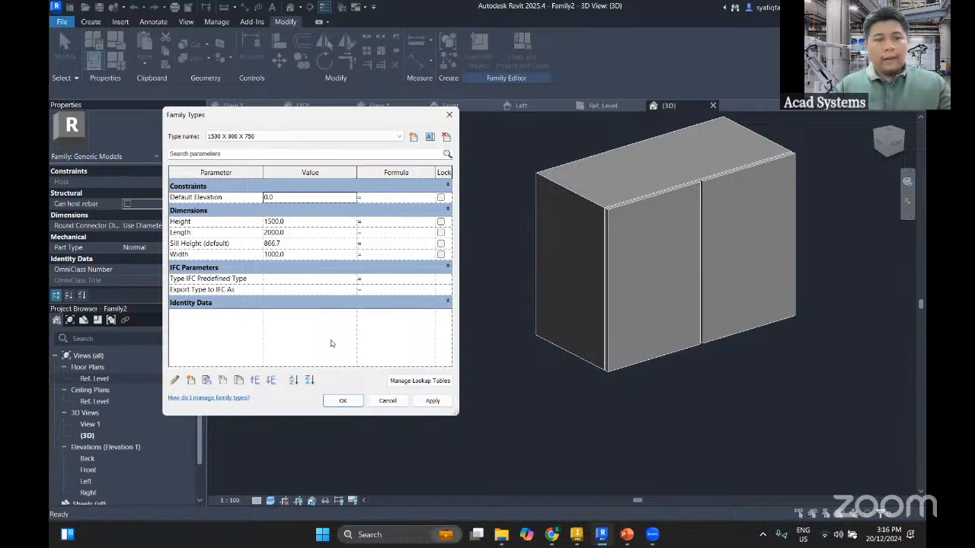
Set the 1500 X 800 X 750 type's Length to 1500, Width to 800 and Height to 750, and apply it to the model
left_click(301, 232)
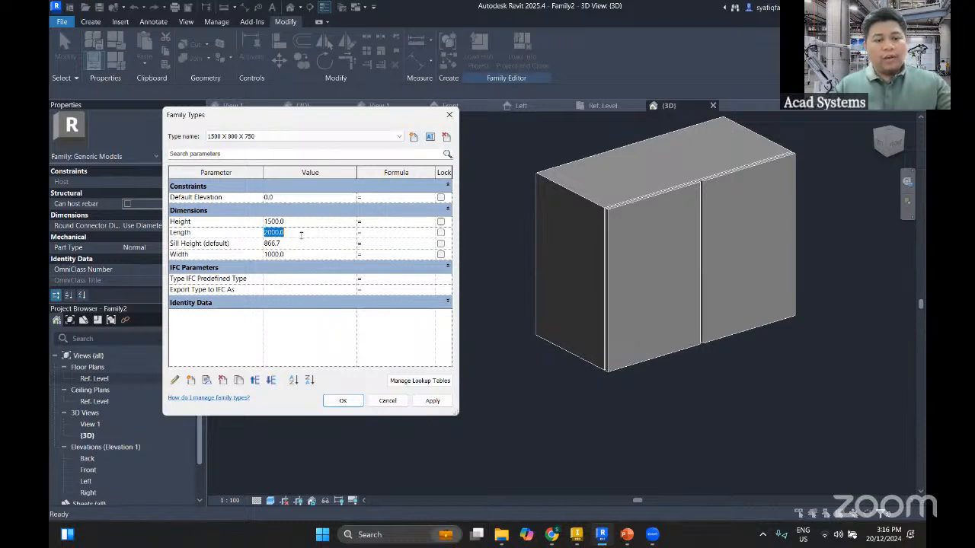
type("1500")
left_click(299, 253)
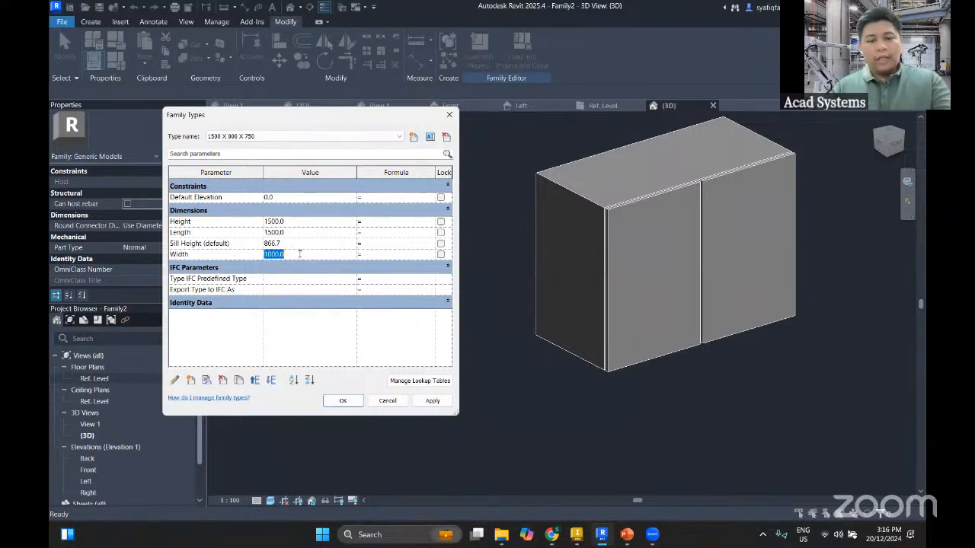
type("800")
left_click(296, 221)
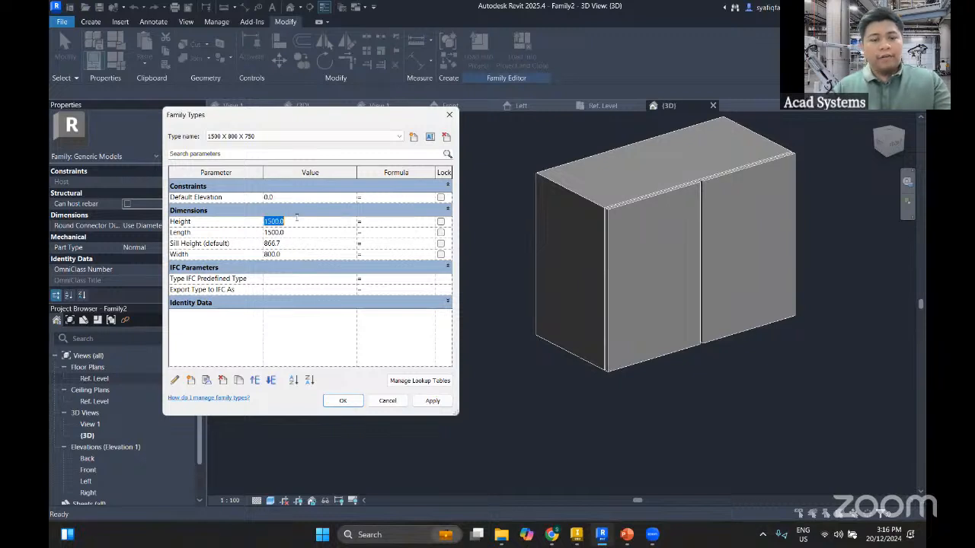
type("750")
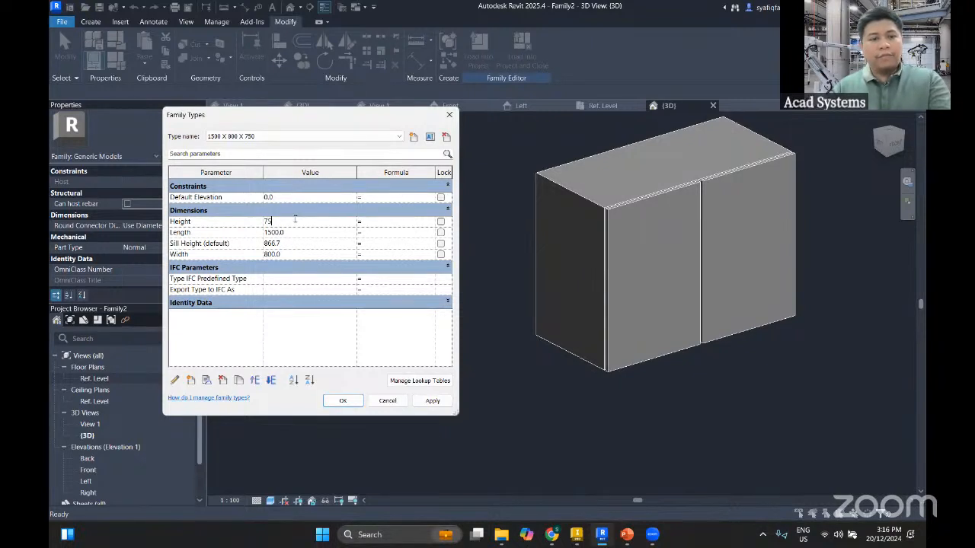
left_click(311, 336)
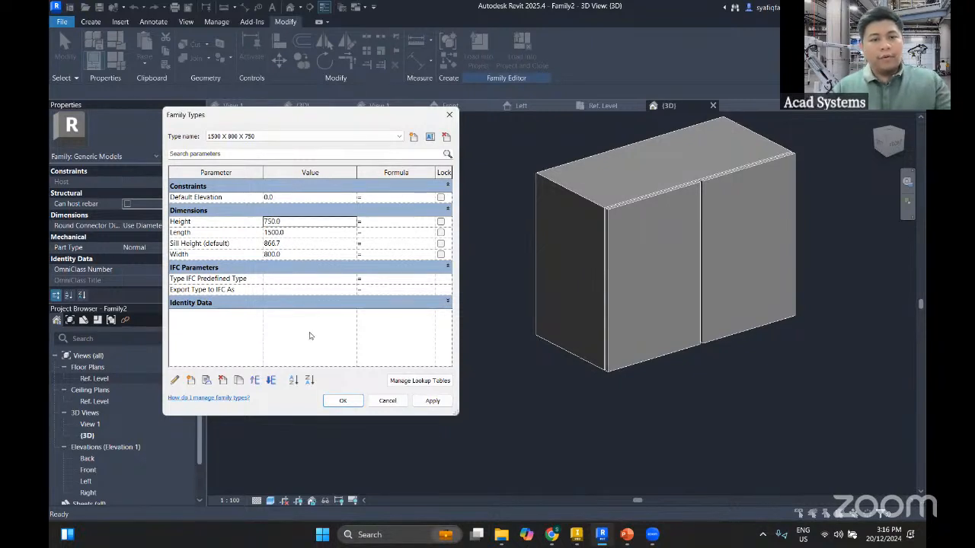
left_click(421, 402)
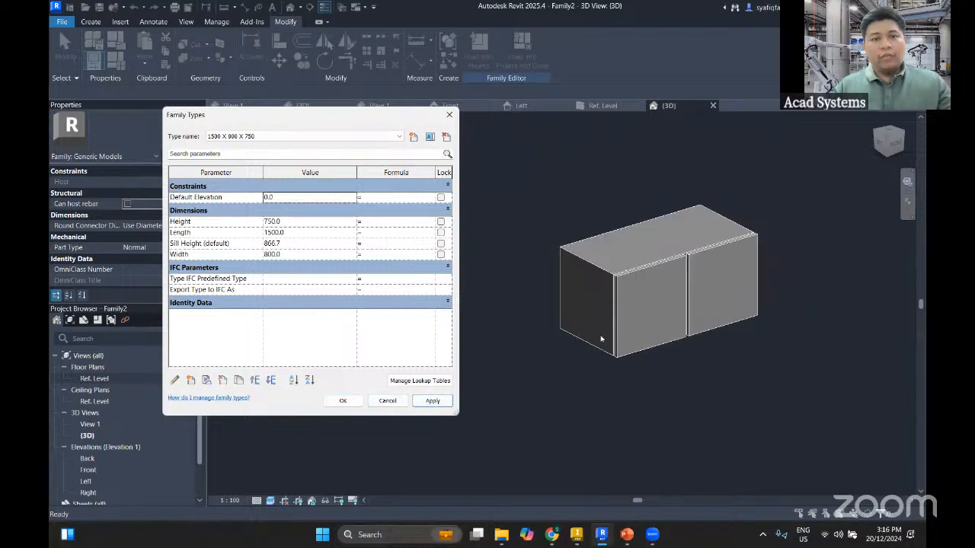
Flex the cabinet by applying the 2000 X 1000 X 1500 type followed by the 2000 X 600 X 1500 type, and close the family types
left_click(313, 136)
left_click(308, 149)
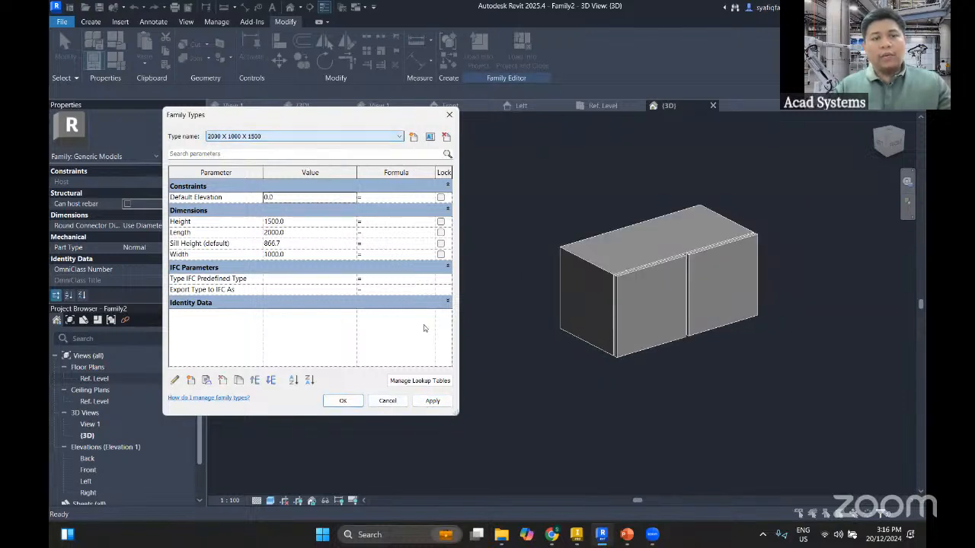
left_click(432, 401)
left_click(302, 138)
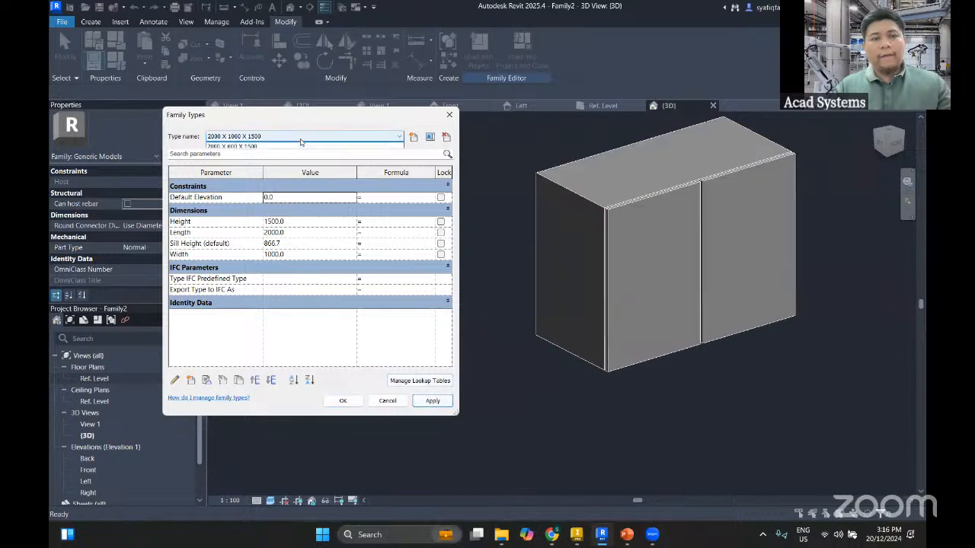
left_click(298, 161)
left_click(433, 401)
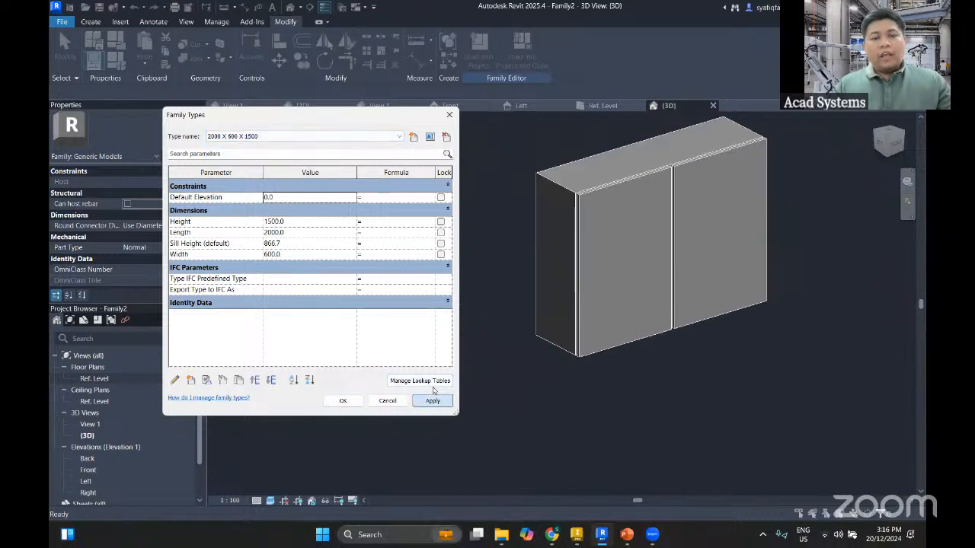
left_click(449, 116)
scroll(553, 335, "up", 2)
scroll(545, 339, "down", 1)
scroll(537, 342, "up", 1)
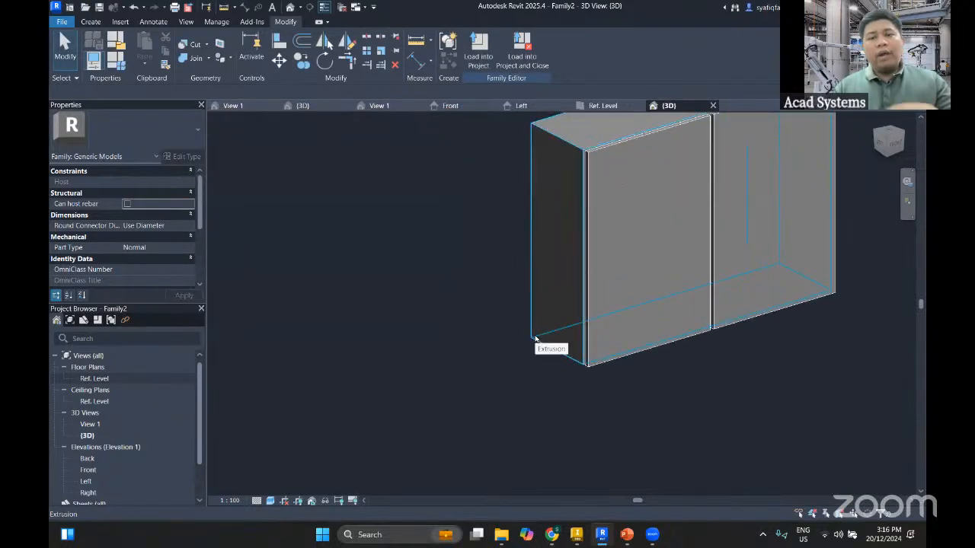
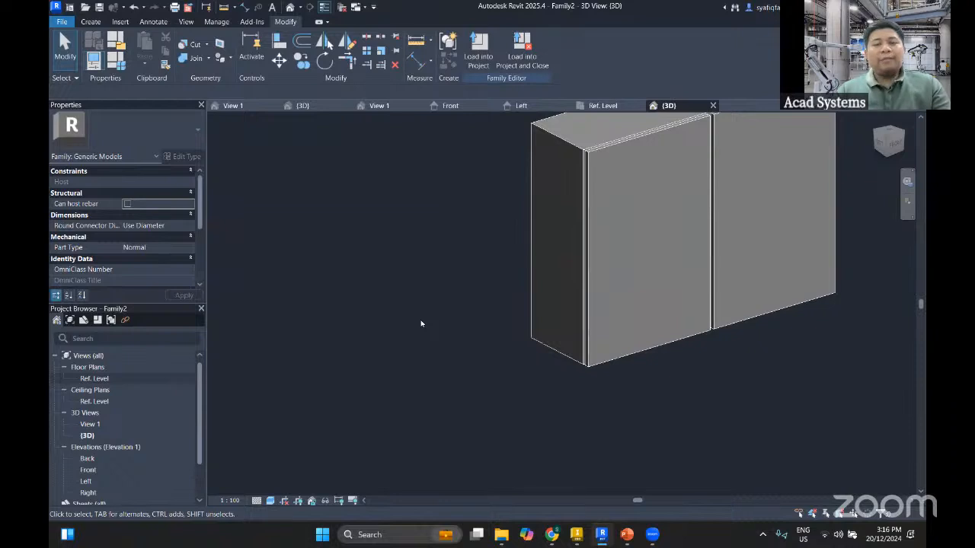
Check the cabinet in the Front elevation and open the Right elevation, showing its side down to the reference level
double_click(88, 470)
middle_click_drag(400, 386, 435, 340)
scroll(435, 341, "down", 2)
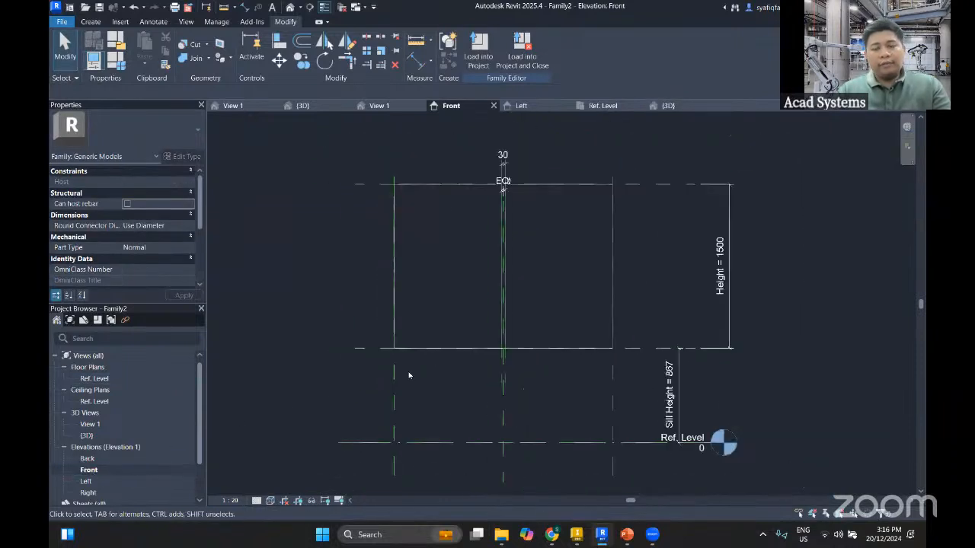
double_click(88, 493)
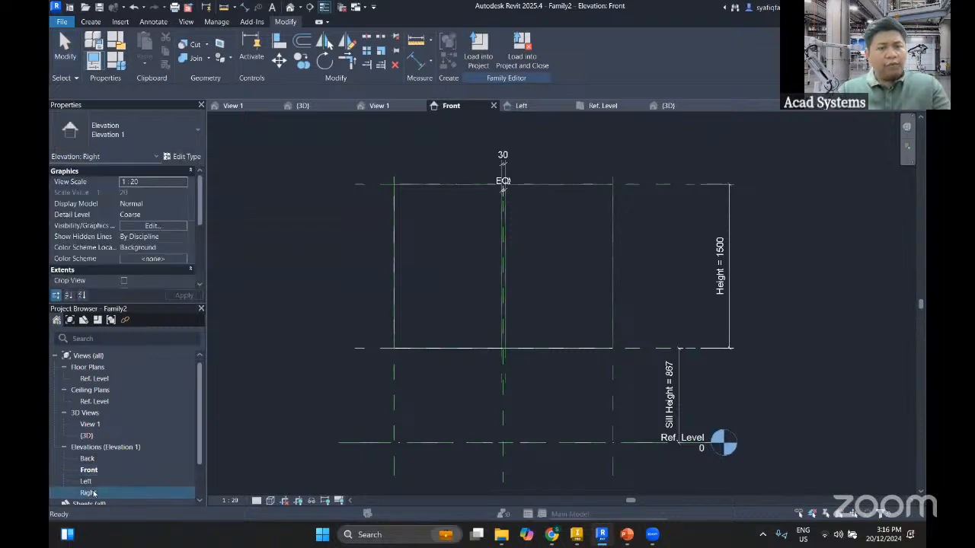
middle_click_drag(575, 322, 477, 368)
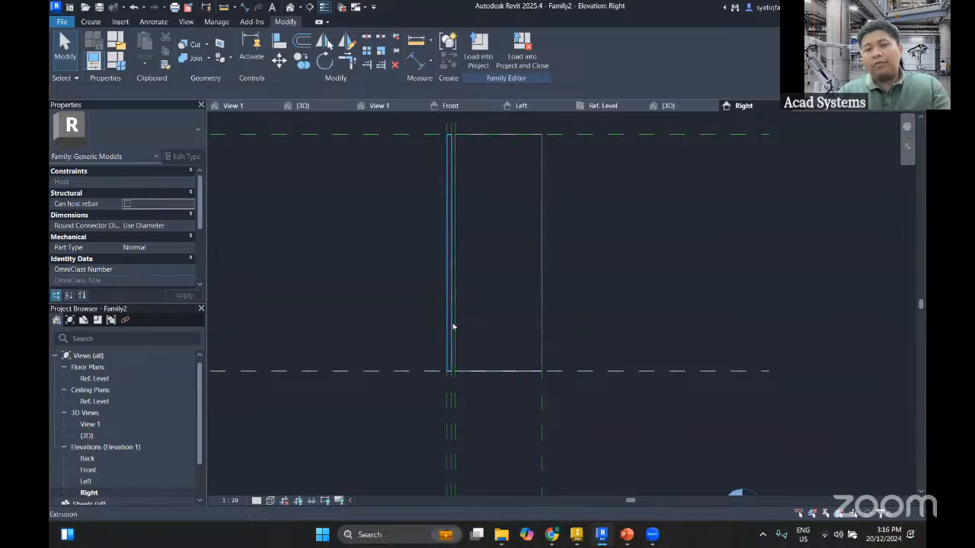
middle_click_drag(453, 327, 395, 243)
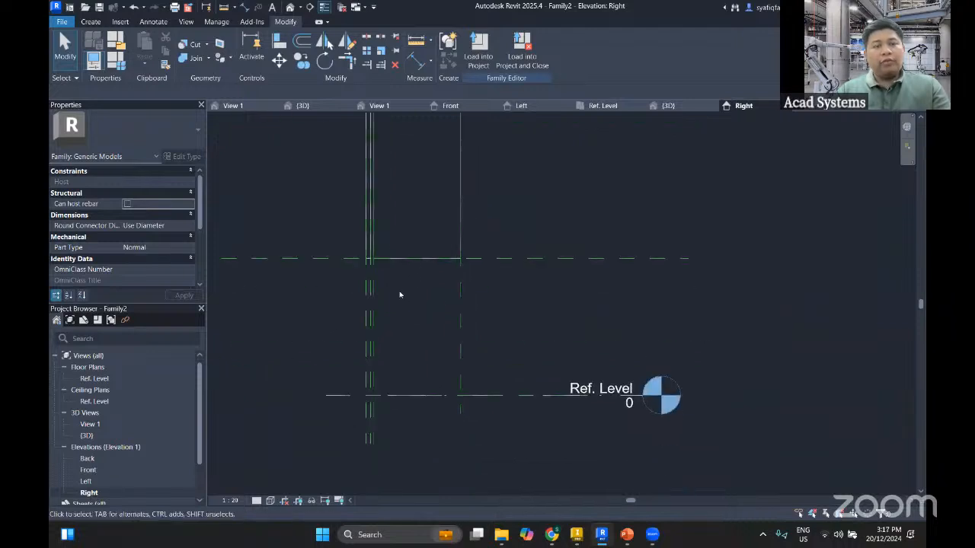
scroll(401, 295, "down", 1)
middle_click_drag(402, 299, 431, 328)
scroll(425, 376, "down", 1)
Draw a vertical reference plane through the cabinet's side, from above its top edge to below its bottom edge
left_click(99, 21)
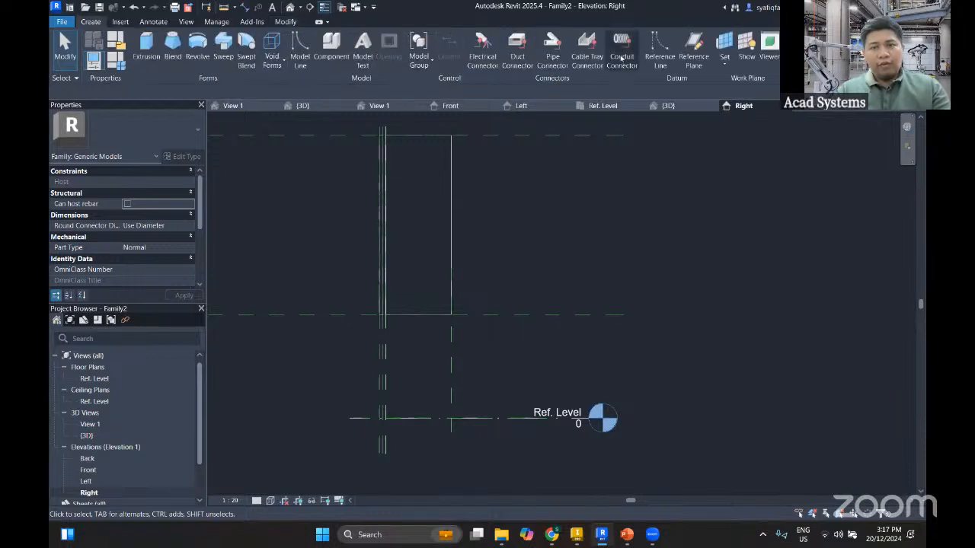
left_click(688, 59)
middle_click_drag(428, 348, 430, 378)
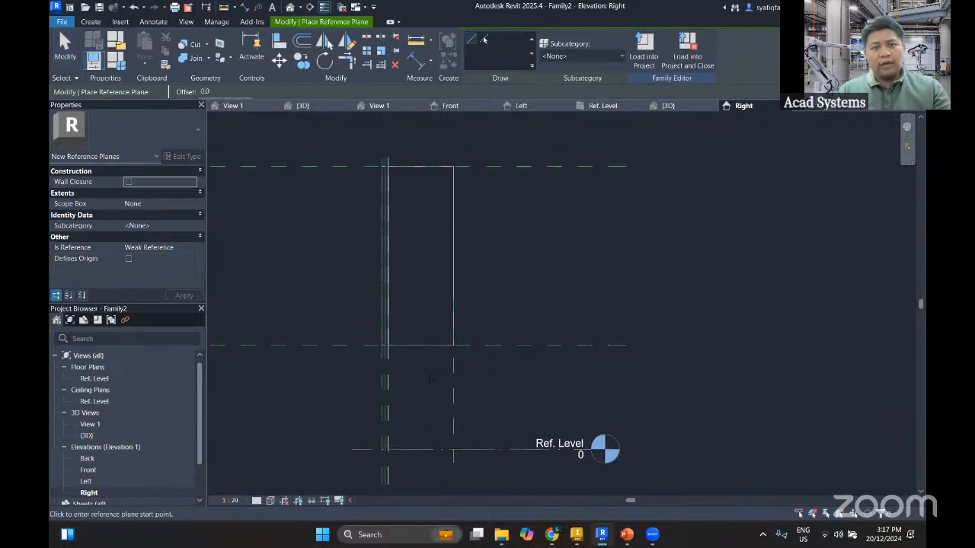
left_click(415, 134)
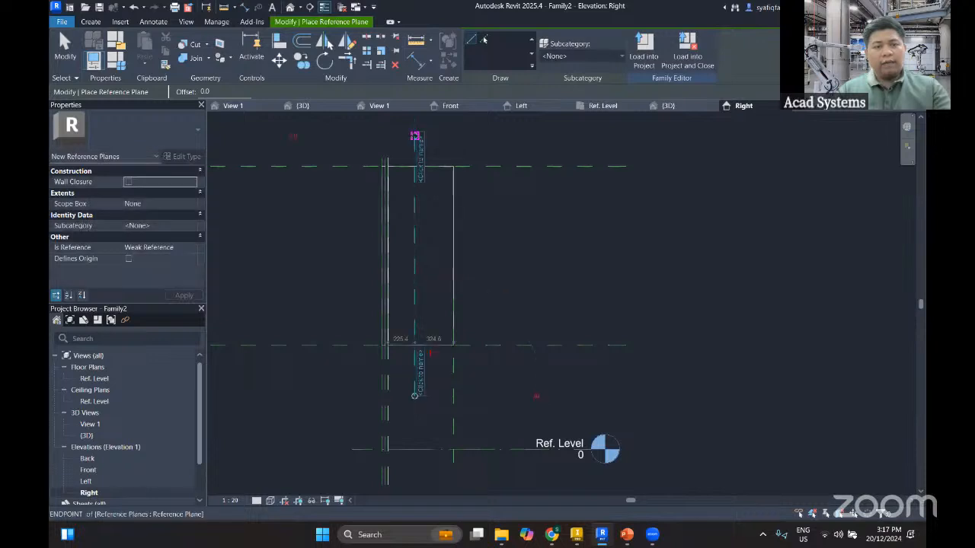
left_click(415, 397)
key("Escape")
middle_click_drag(443, 344, 446, 307)
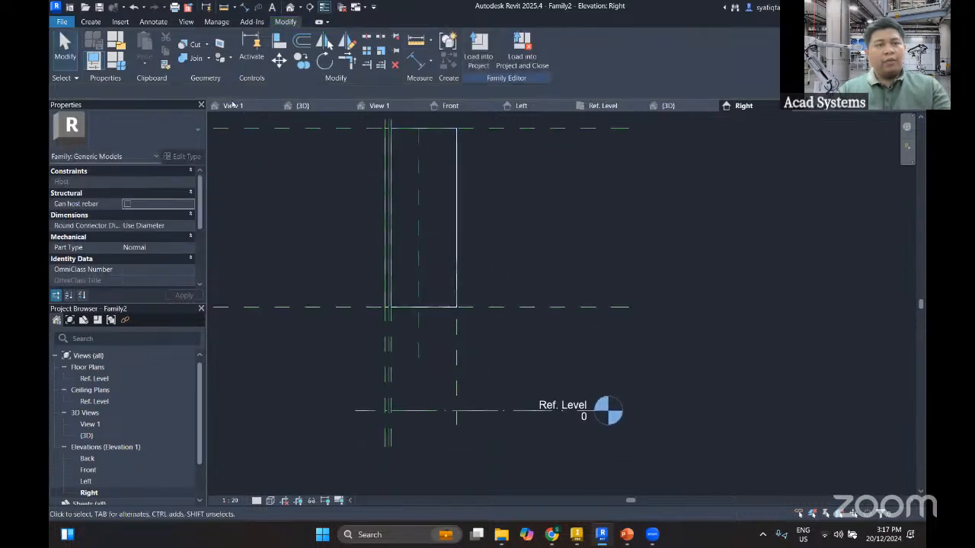
Dimension from the front reference plane through the new middle plane to the back plane, and make the two segments equal
left_click(418, 59)
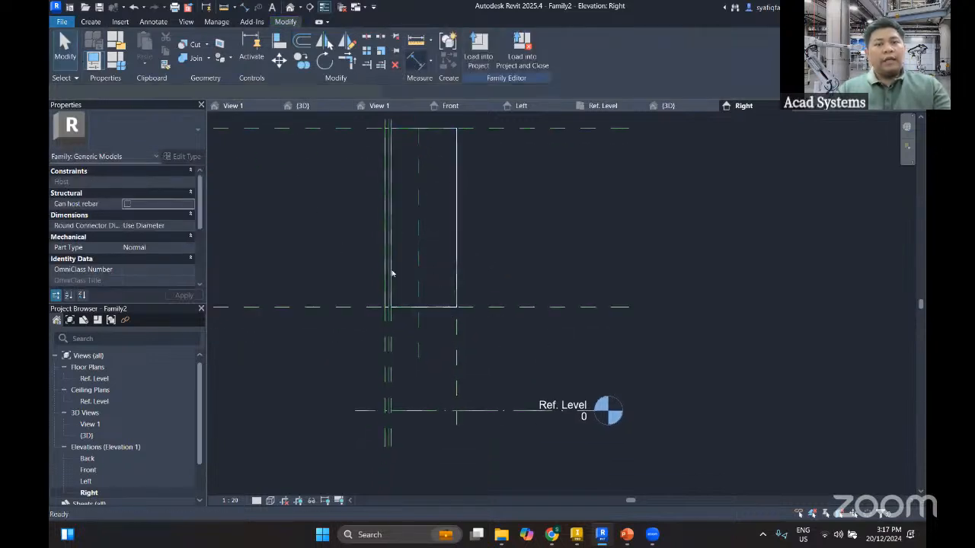
scroll(381, 346, "up", 1)
scroll(386, 340, "up", 1)
left_click(387, 335)
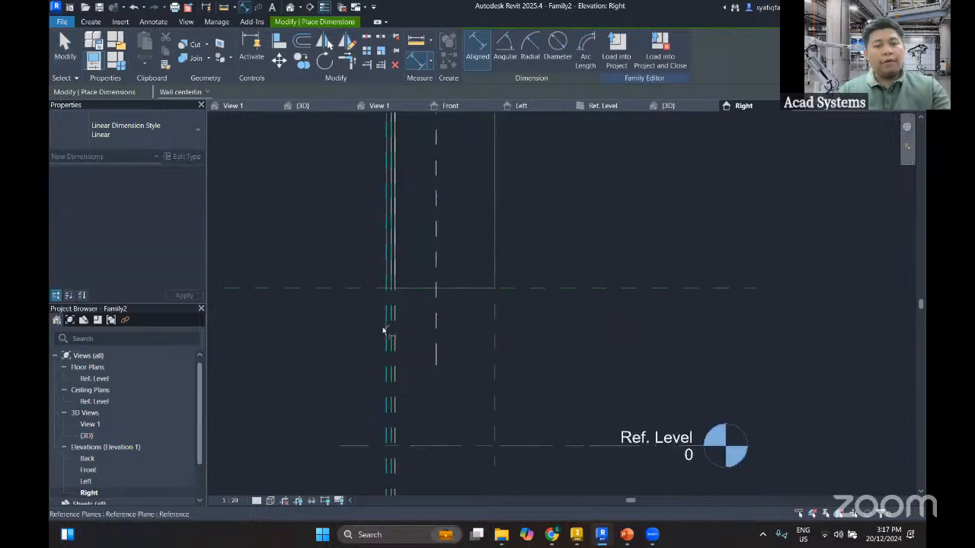
left_click(436, 326)
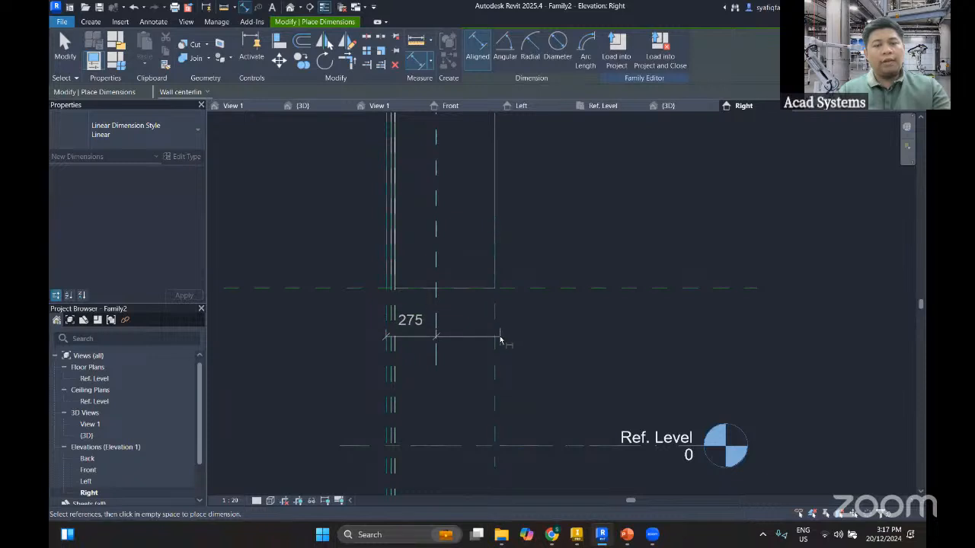
left_click(496, 341)
left_click(468, 370)
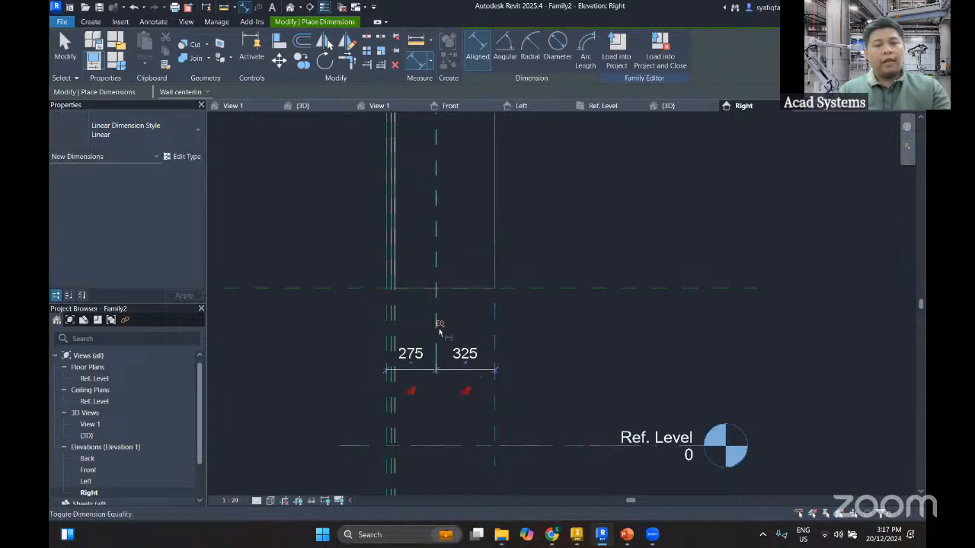
left_click(439, 322)
key("Escape")
key("Escape")
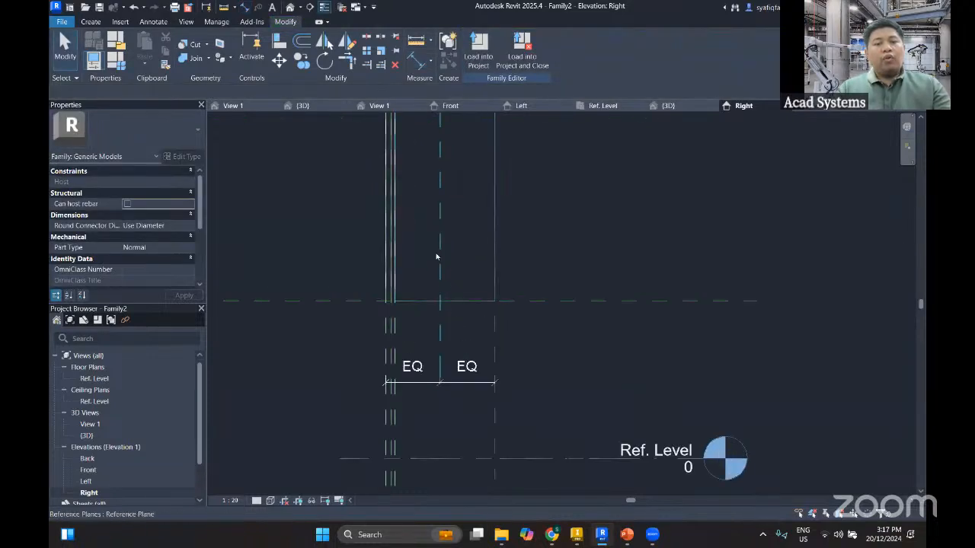
Start an extrusion and sketch a circle of radius 12.5 centred on the middle reference plane, in the lower part of the cabinet's side
scroll(441, 278, "down", 1)
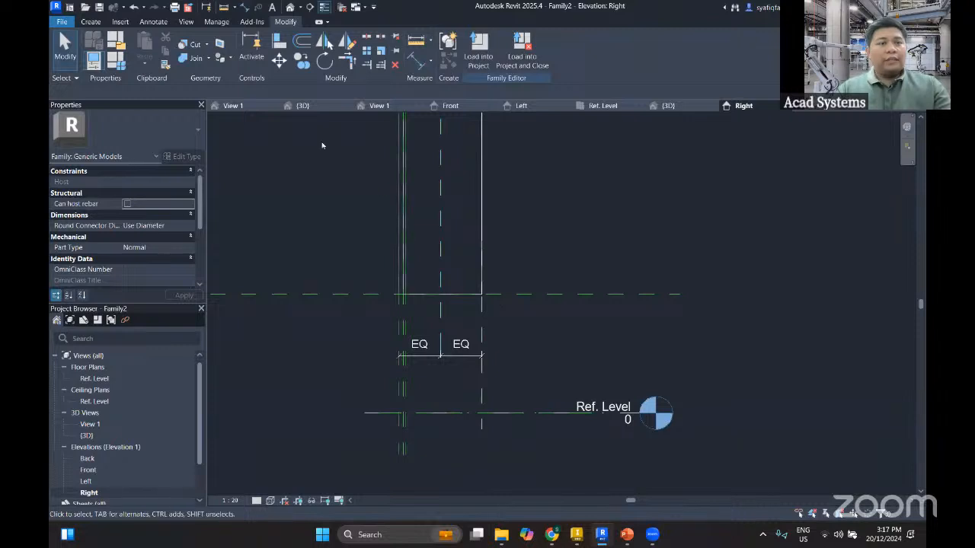
left_click(93, 21)
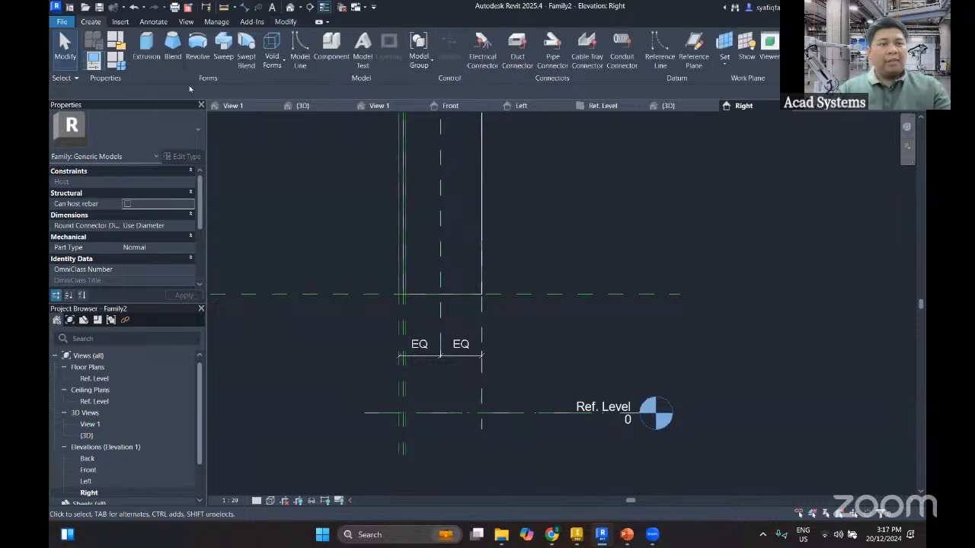
left_click(147, 47)
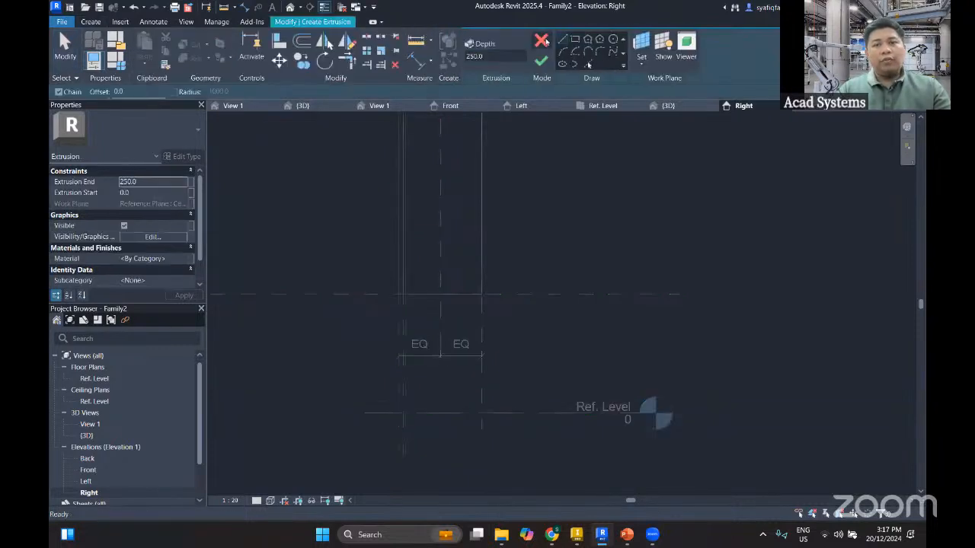
left_click(612, 39)
scroll(457, 255, "up", 2)
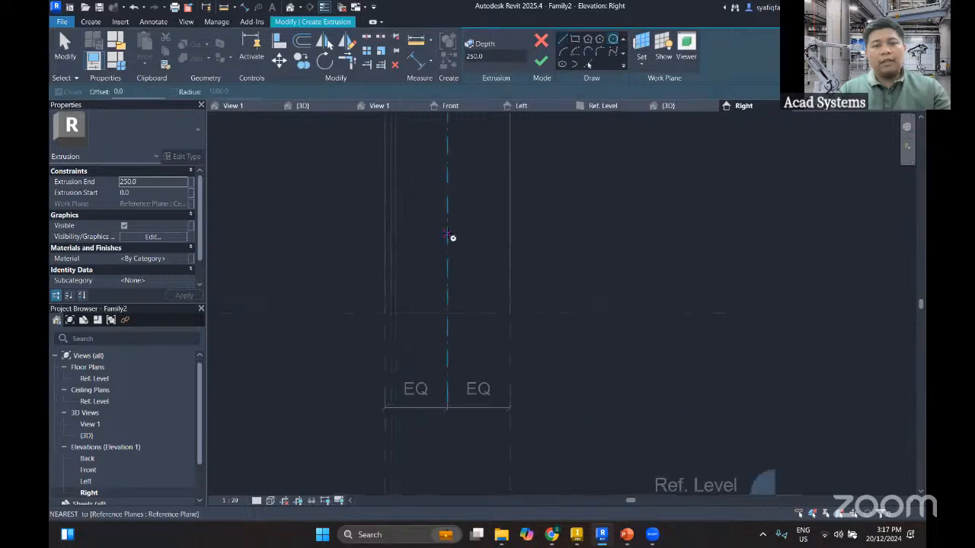
left_click(448, 236)
scroll(457, 248, "up", 3)
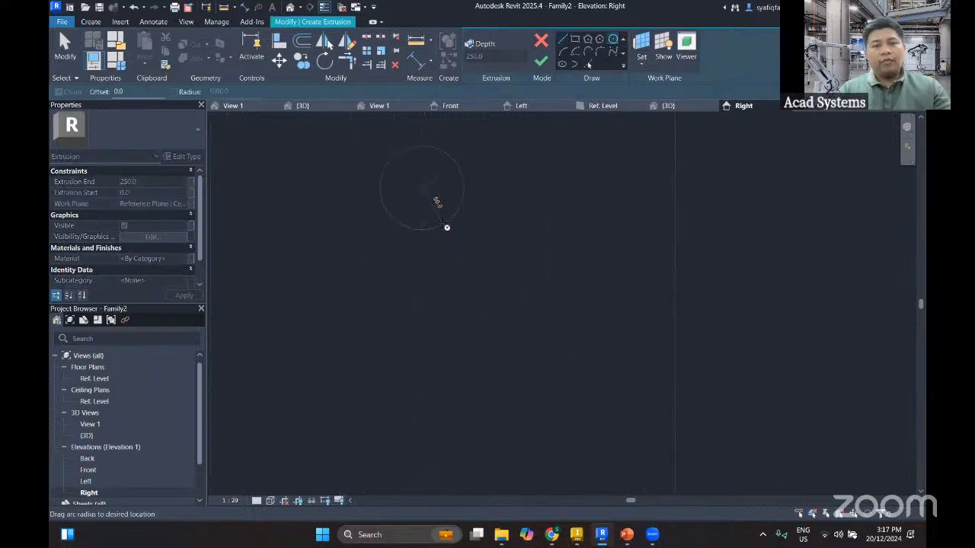
scroll(447, 227, "up", 1)
type("12.5")
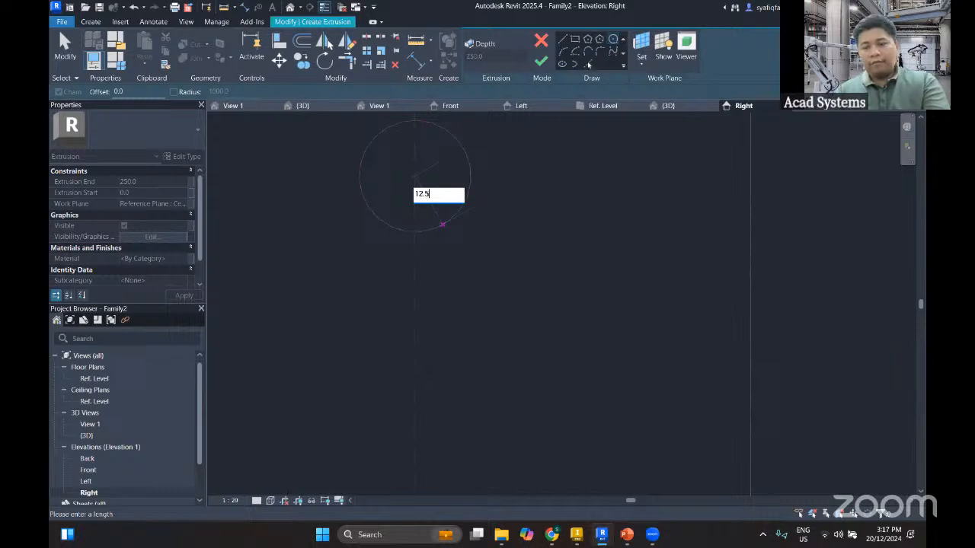
key("Return")
Set the circular extrusion's depth to 3 and finish the sketch
scroll(465, 246, "down", 5)
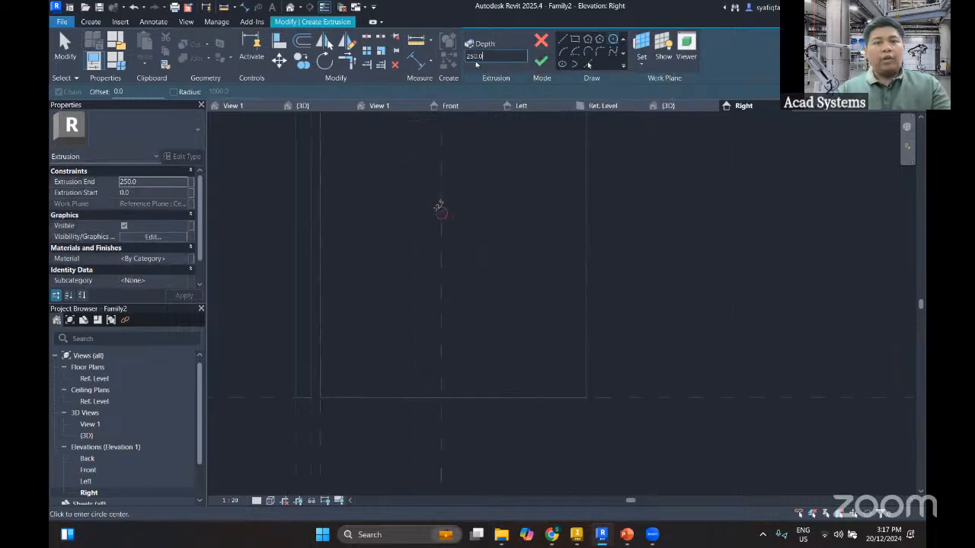
left_click(540, 61)
left_click(646, 247)
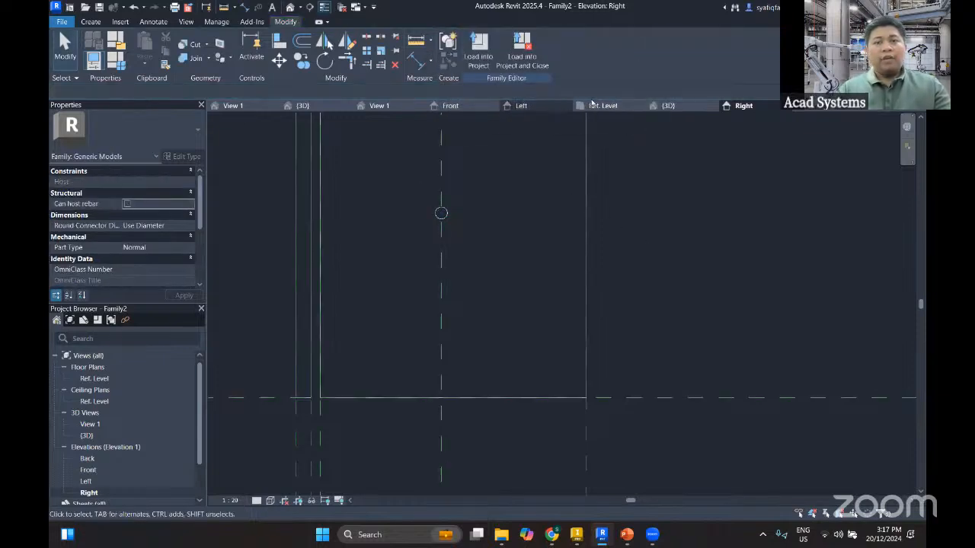
Look for the new disc in the 3D view and select it in the Left elevation
left_click(670, 108)
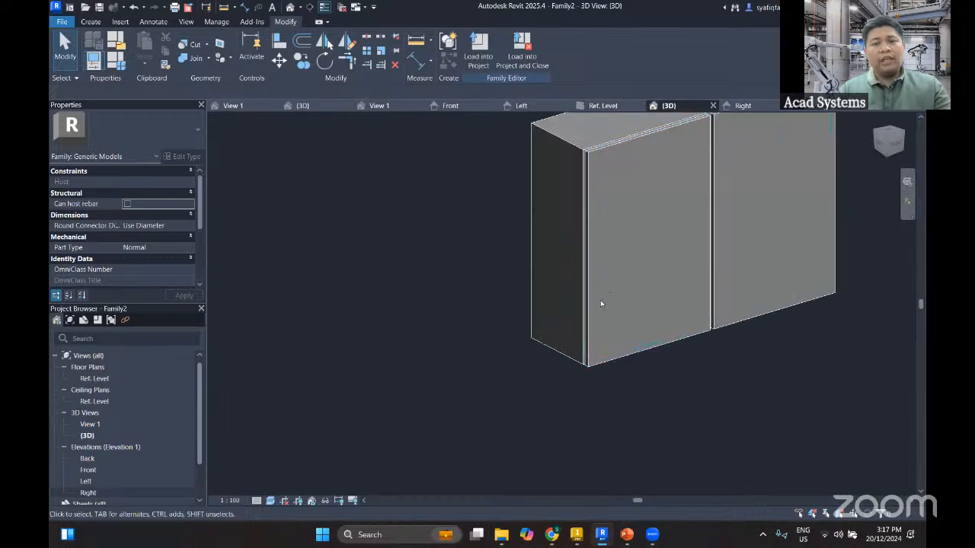
left_click(525, 106)
scroll(529, 297, "up", 3)
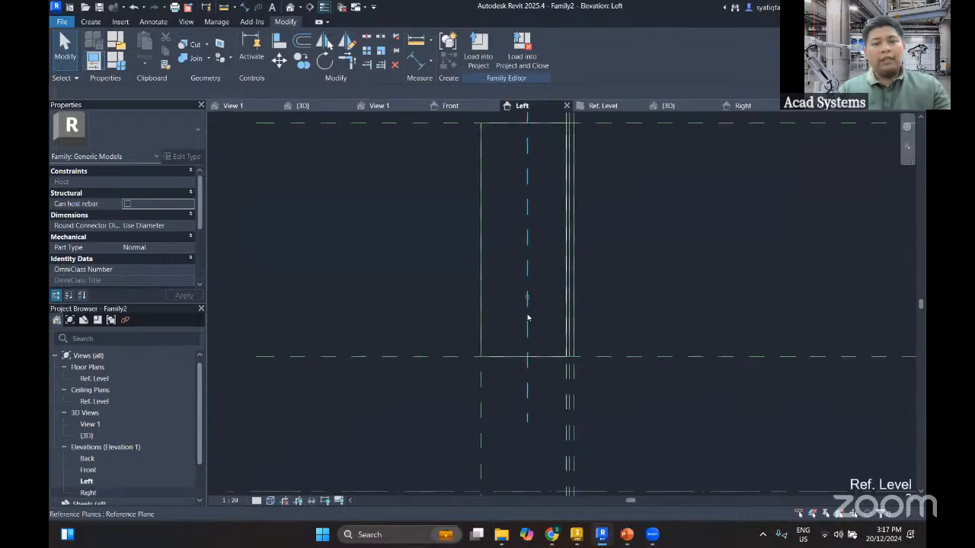
left_click(579, 307)
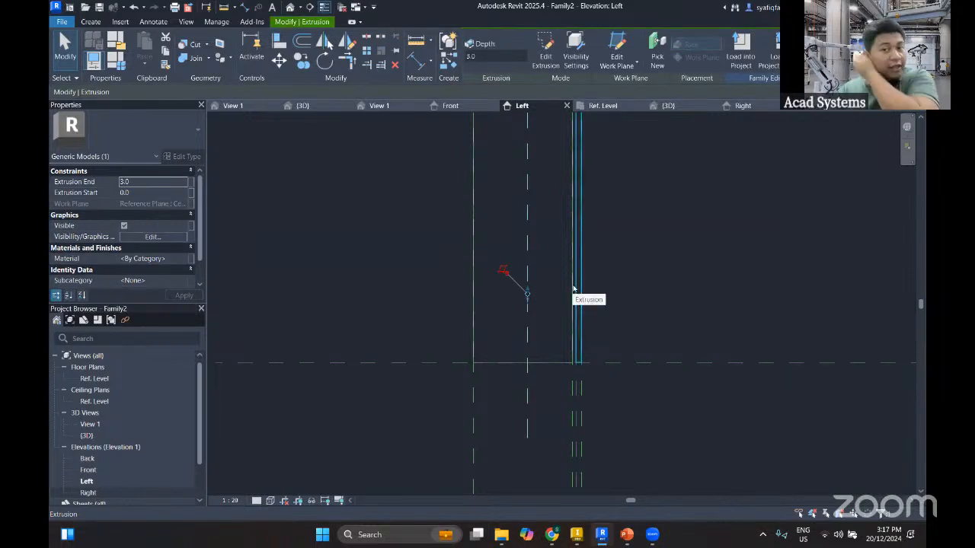
Set the 3D view's visual style to Wireframe and orient the view to Top with the disc still selected
left_click(667, 106)
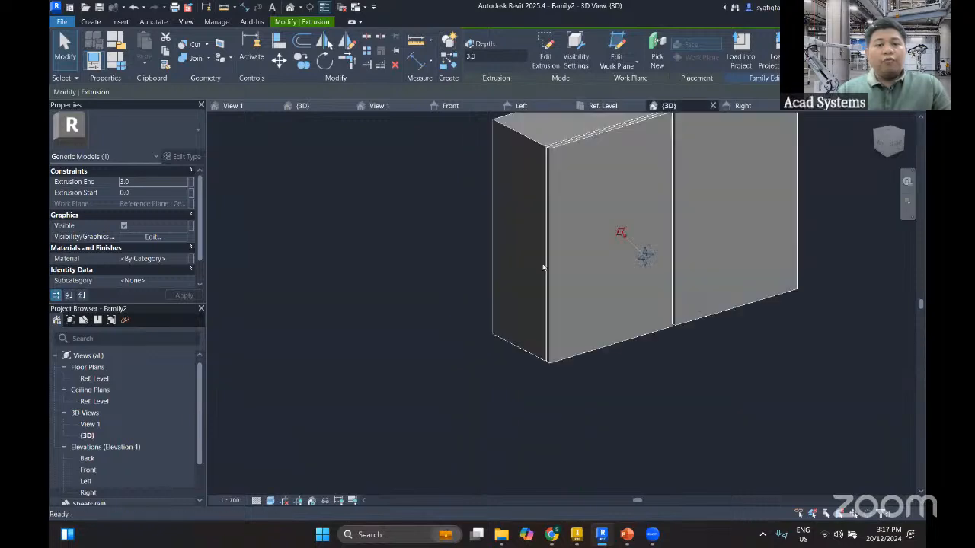
left_click(270, 501)
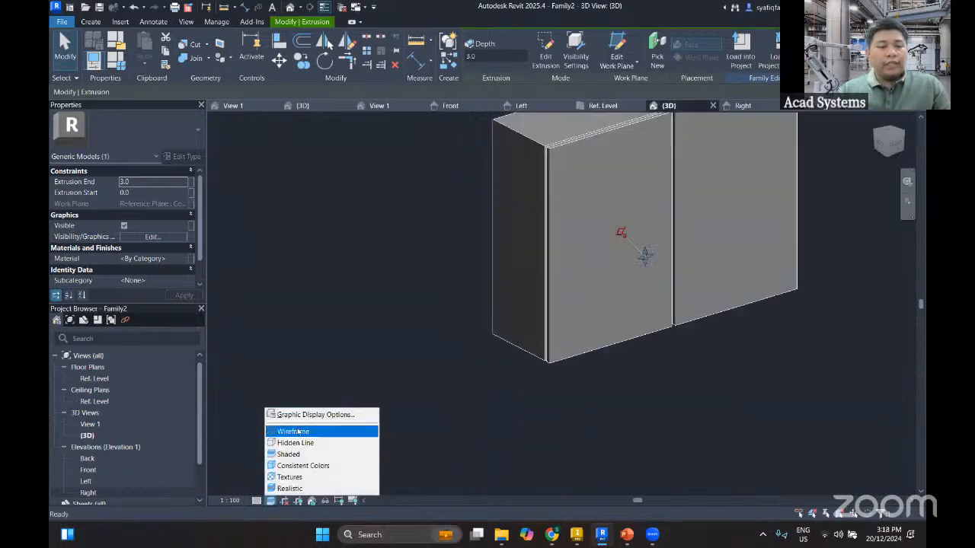
left_click(292, 431)
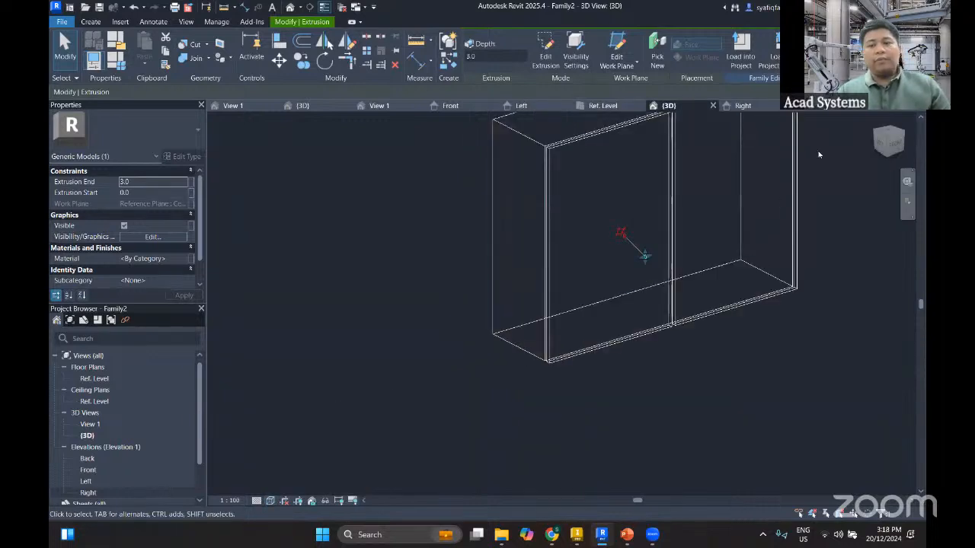
left_click(891, 134)
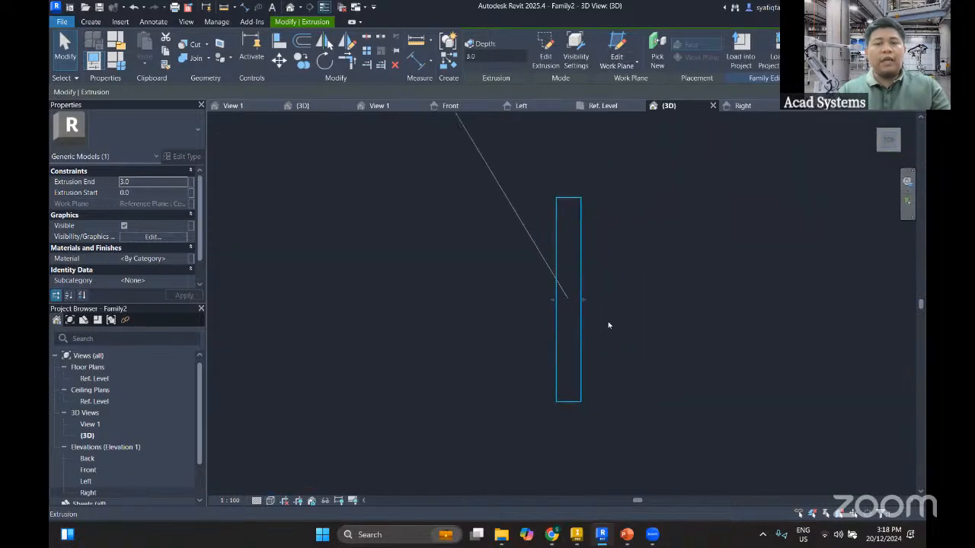
Stretch the disc's start face past the cabinet's left side and bring its end face onto that side, at -1000
middle_click_drag(564, 348, 722, 320)
scroll(677, 340, "down", 8)
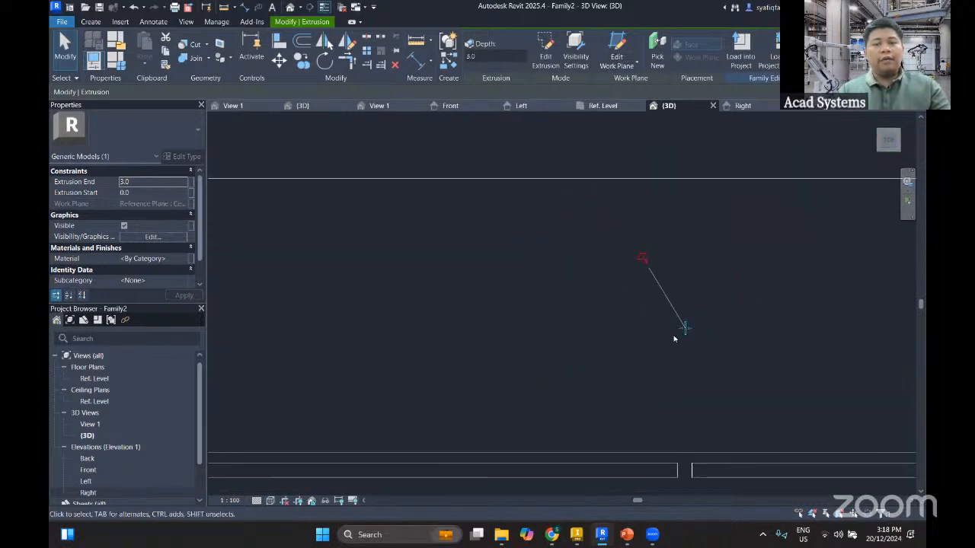
left_click_drag(680, 330, 223, 330)
middle_click_drag(404, 367, 587, 358)
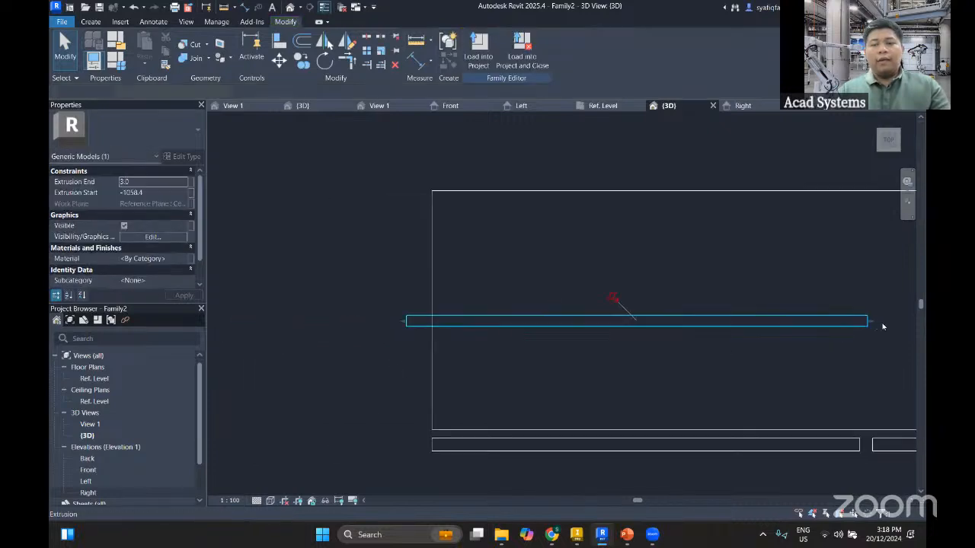
left_click_drag(870, 325, 432, 330)
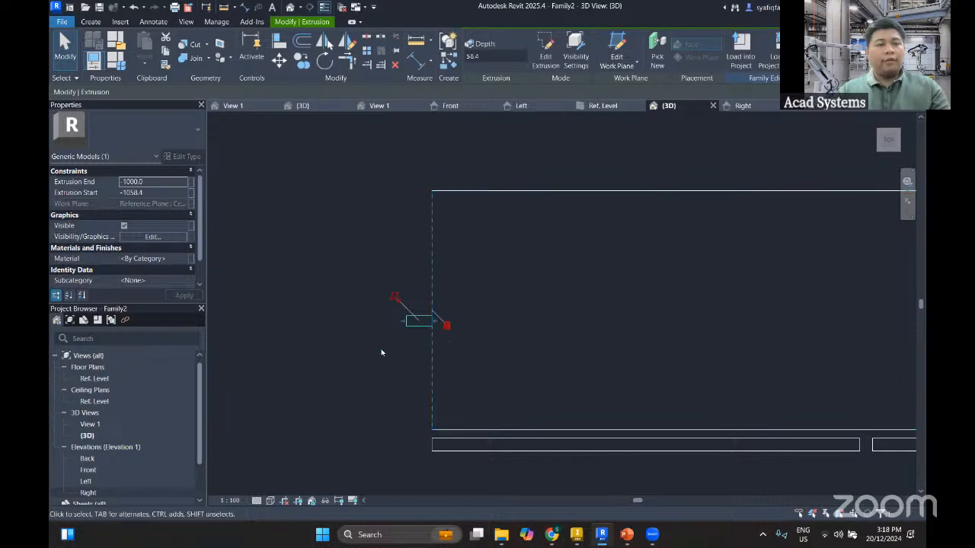
left_click(385, 353)
Set the disc's Extrusion Start to -1003 so it projects from the cabinet's left side
left_click(418, 322)
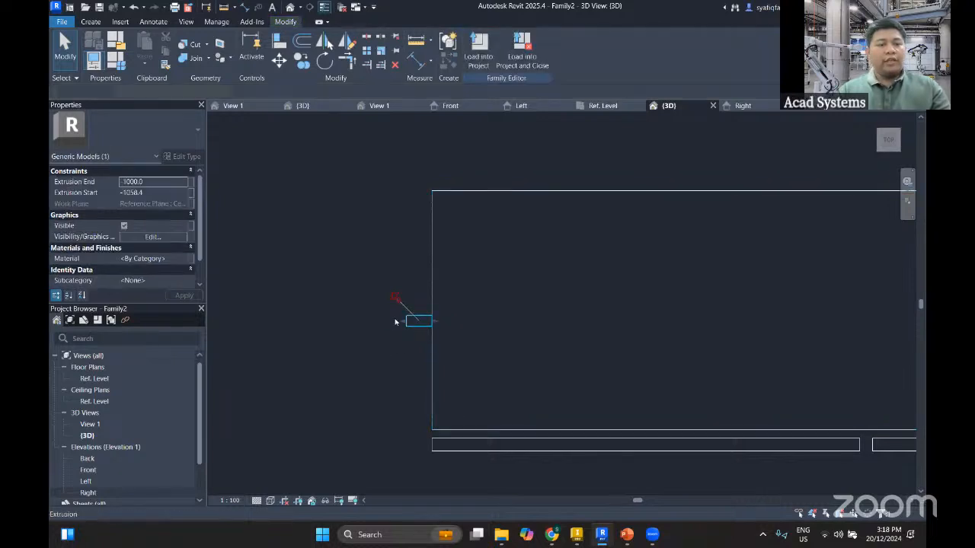
left_click(151, 192)
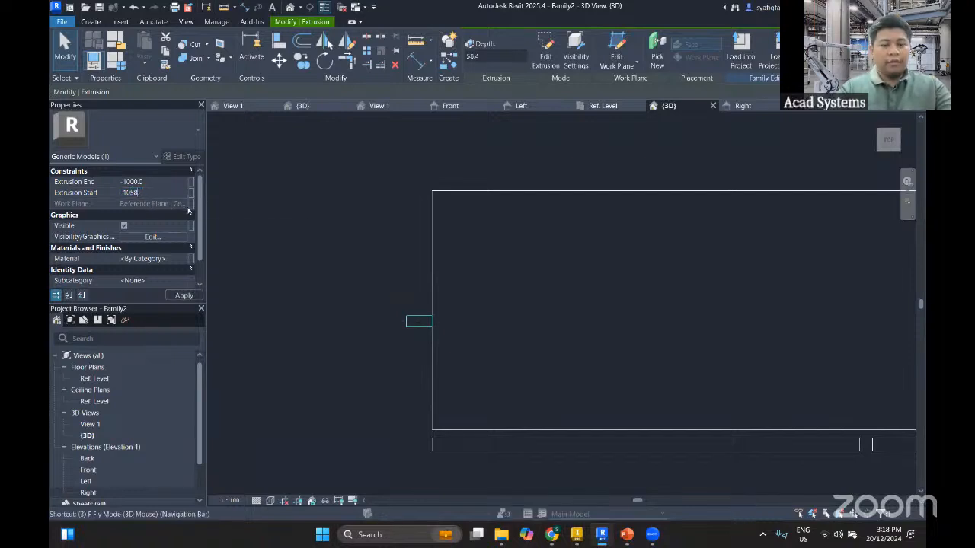
type("-1003")
left_click(347, 272)
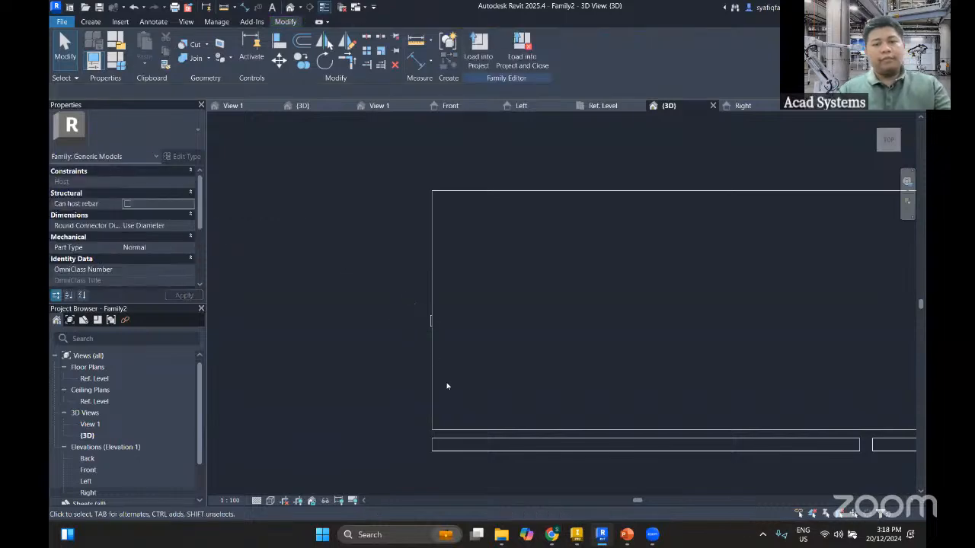
scroll(448, 386, "up", 2)
scroll(387, 370, "down", 1)
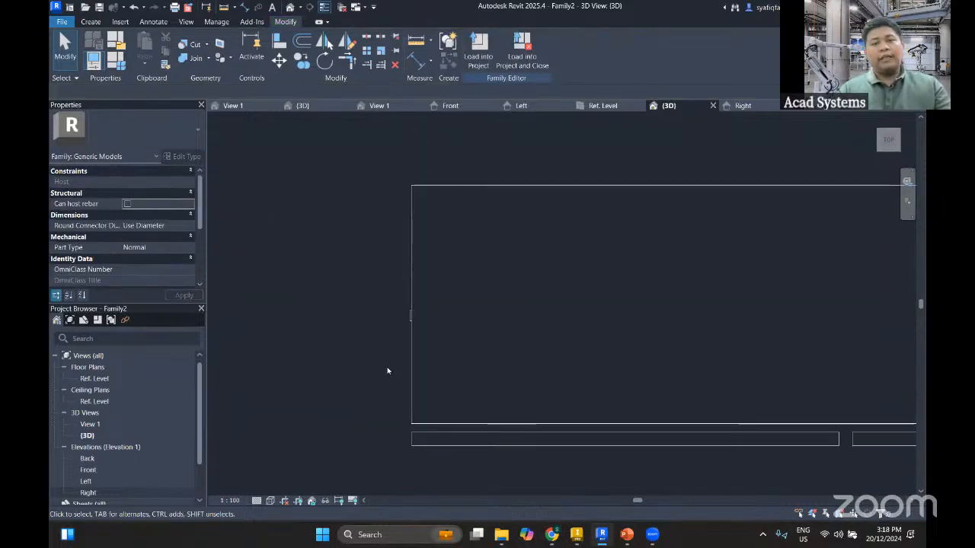
Return the 3D view to its home orientation, set the visual style to Shaded and orbit to the cabinet's left side
left_click(876, 122)
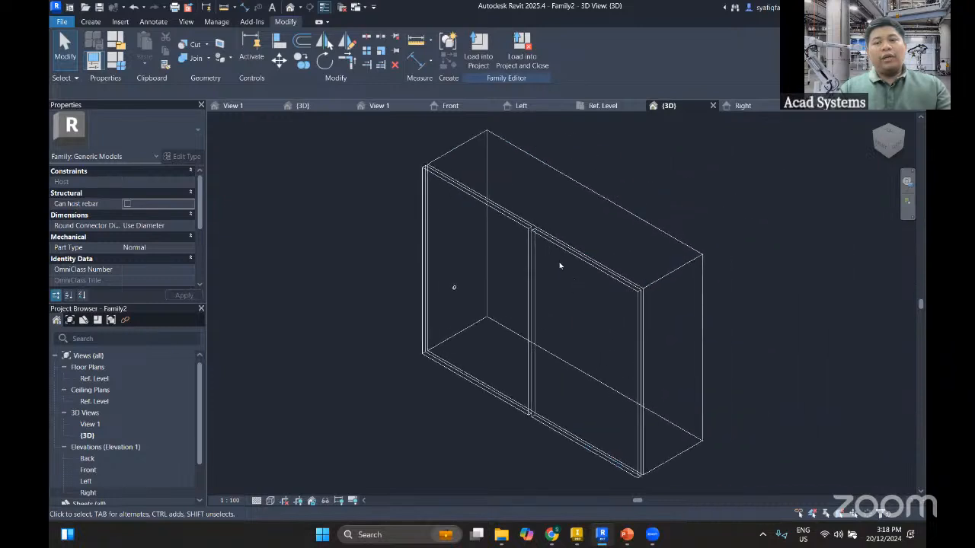
left_click(270, 501)
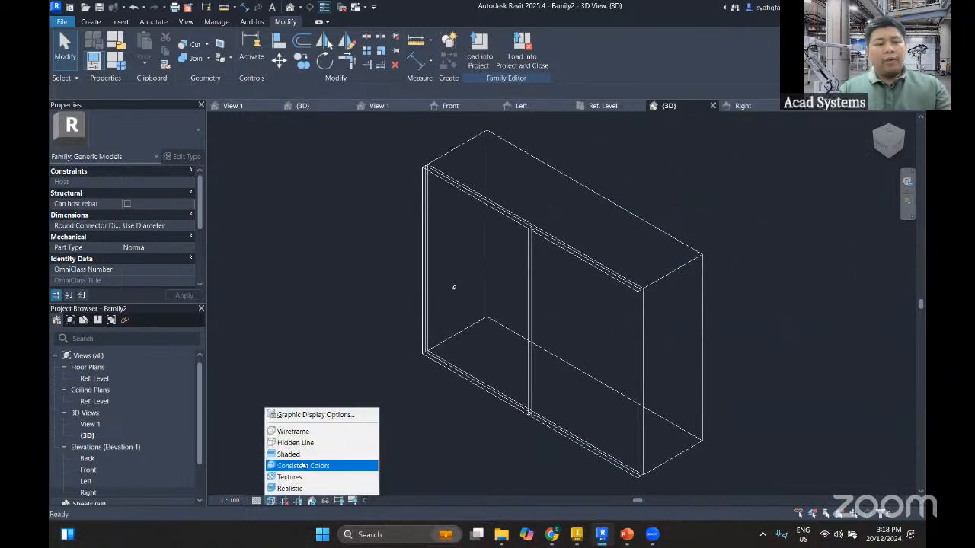
left_click(309, 453)
middle_click_drag(380, 421, 396, 366)
Apply the 1500 X 800 X 750 family type to flex the cabinet, and close the family types
left_click(116, 61)
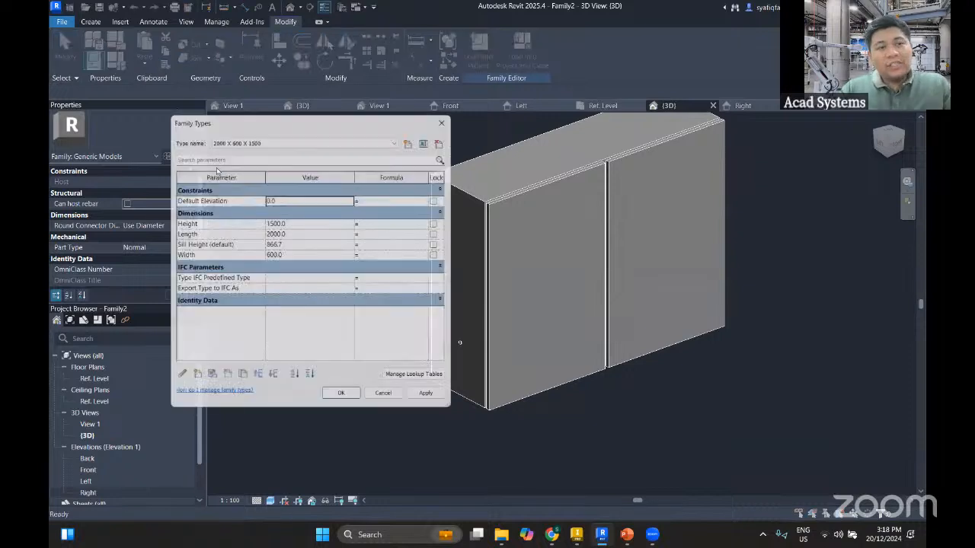
left_click(252, 137)
left_click(241, 146)
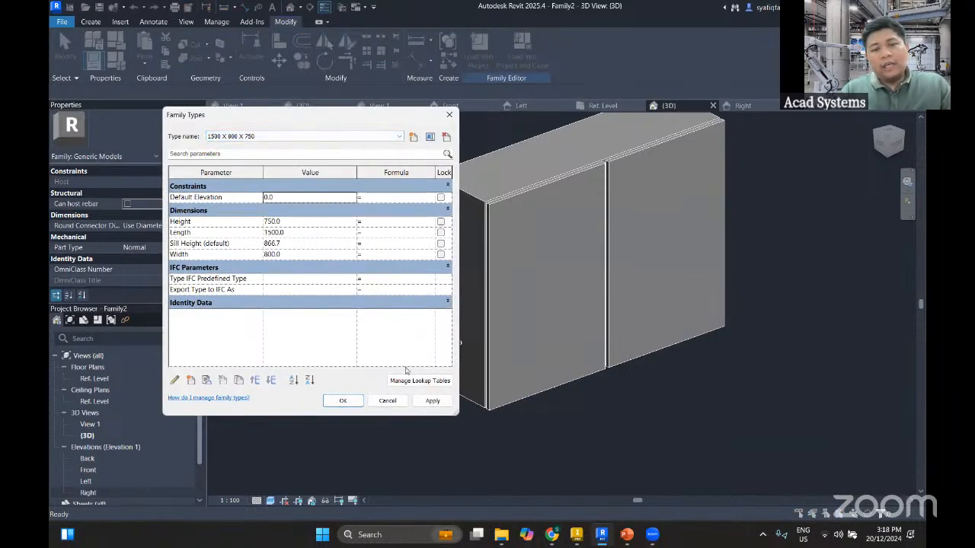
left_click(433, 401)
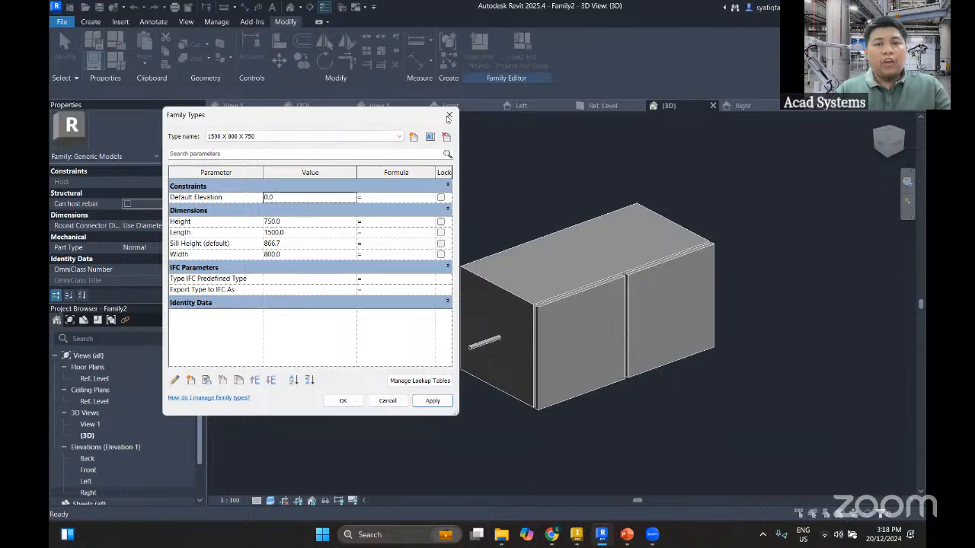
left_click(449, 115)
In the Front elevation, draw a vertical reference plane about 57 mm outside the cabinet's left side
left_click(451, 106)
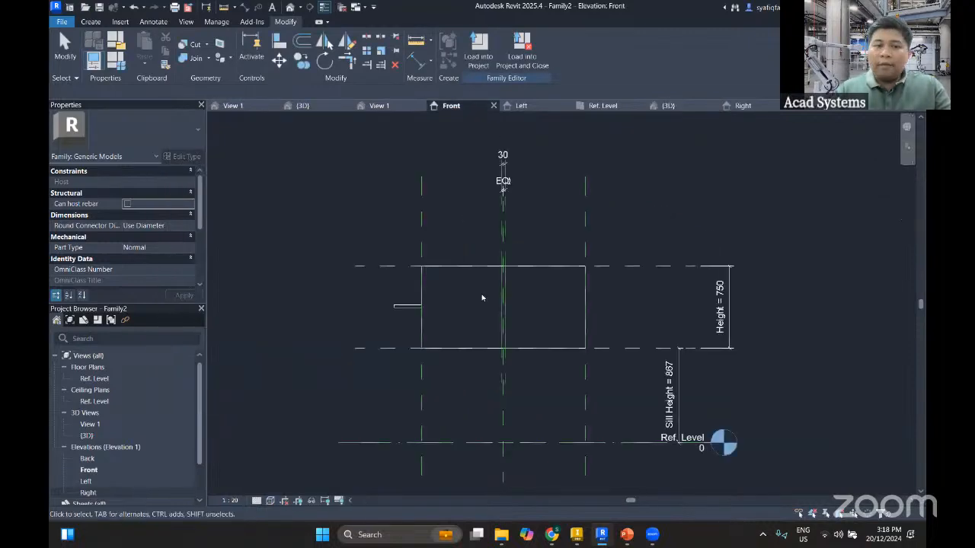
scroll(449, 320, "up", 2)
key("r")
key("p")
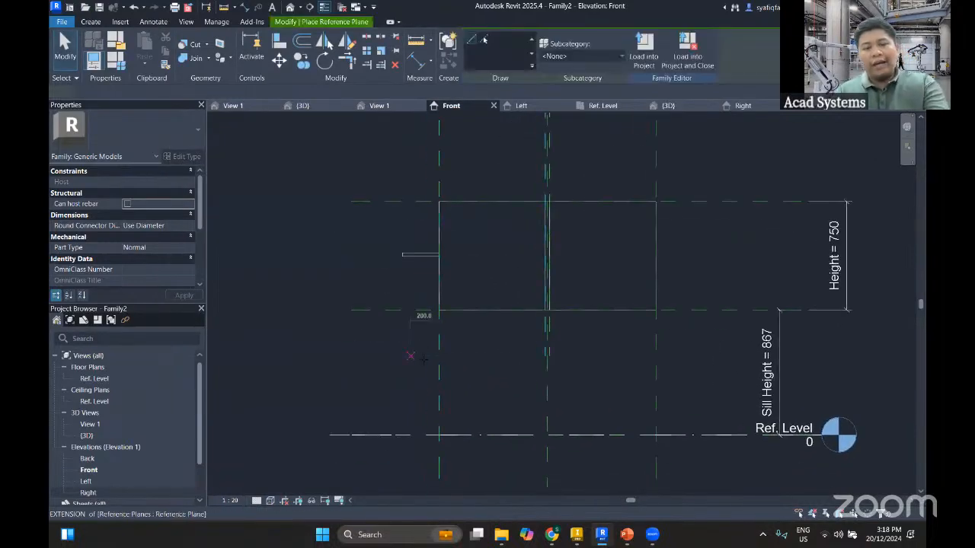
left_click(428, 358)
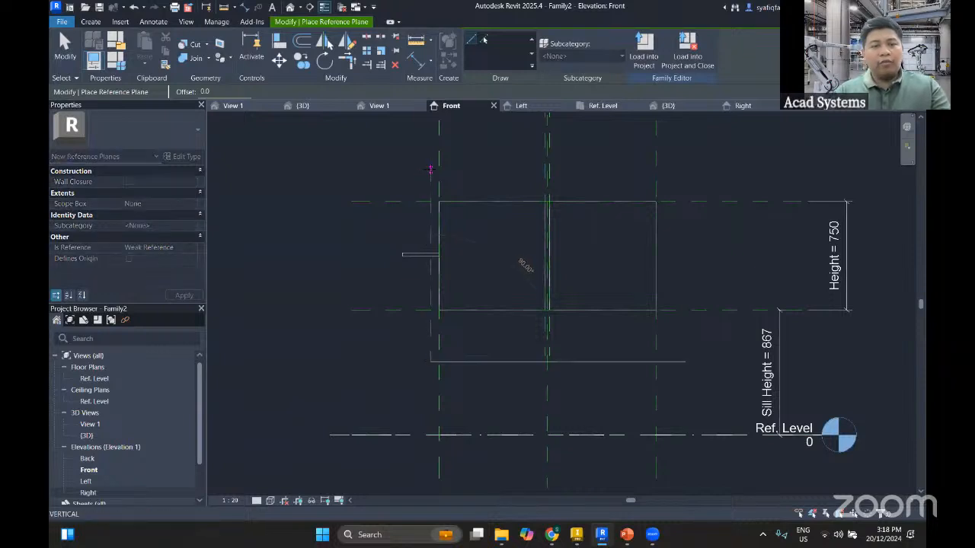
left_click(430, 170)
key("Escape")
scroll(435, 346, "up", 1)
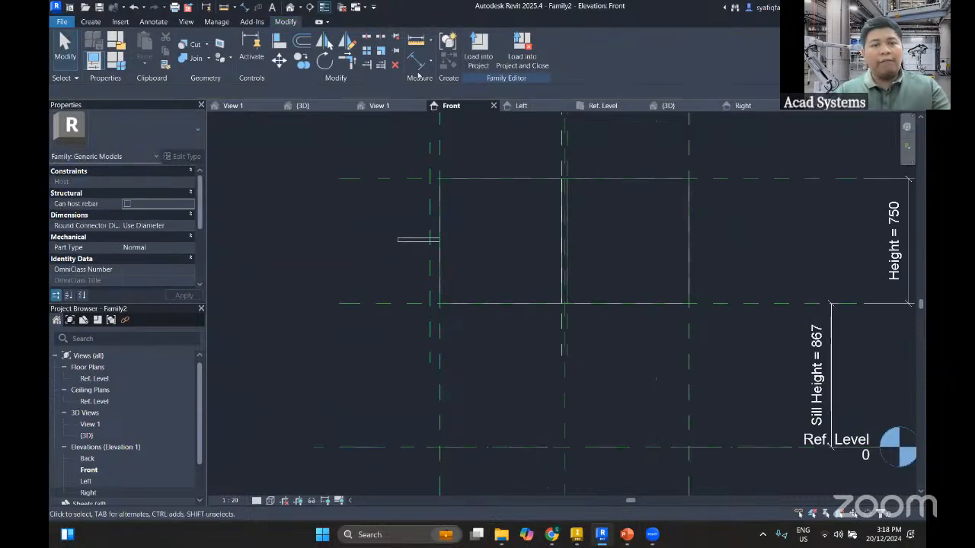
Add an aligned dimension between the cabinet's left reference plane and the new vertical plane, below the cabinet
left_click(415, 60)
left_click(440, 342)
left_click(431, 337)
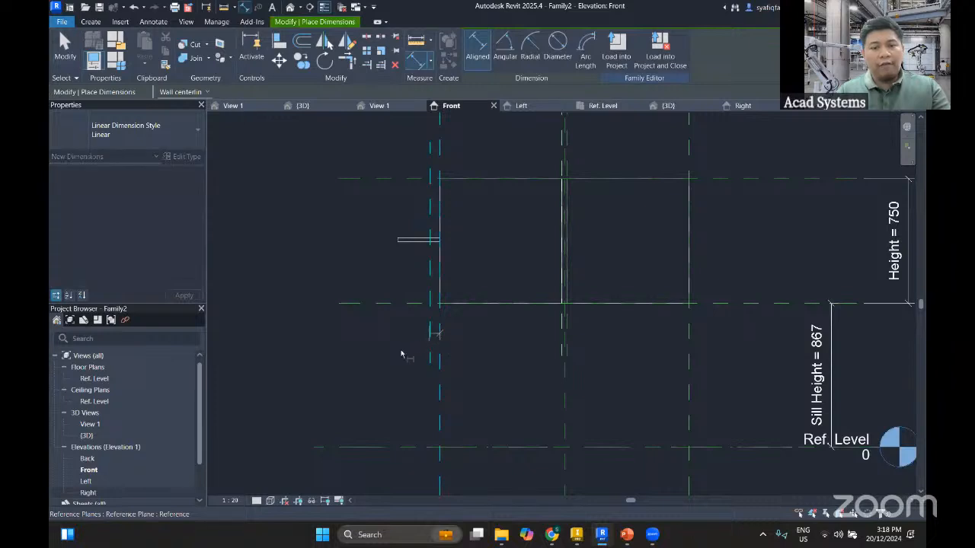
left_click(400, 355)
key("Escape")
key("Escape")
Set the new reference plane's distance from the cabinet's left side to 3 mm
left_click(407, 241)
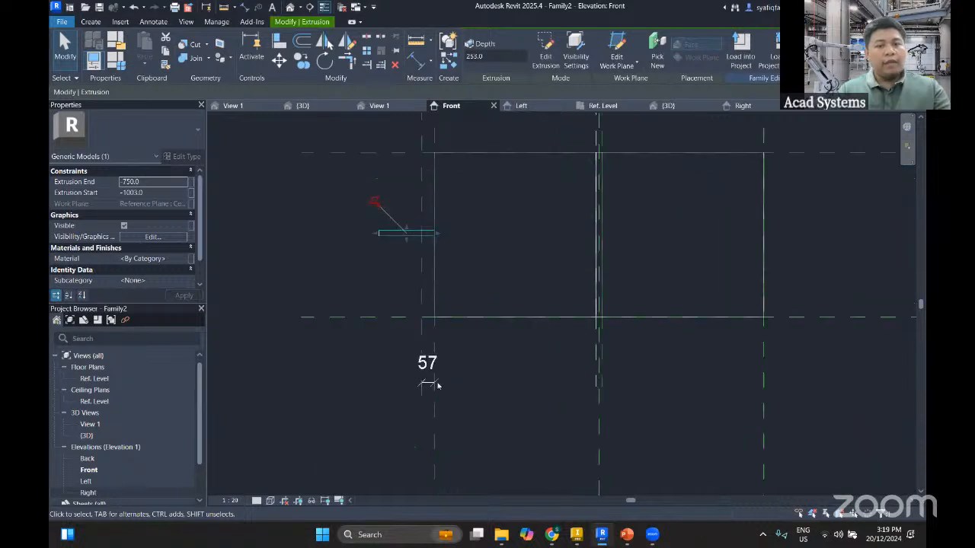
scroll(449, 266, "up", 1)
key("Escape")
left_click(422, 334)
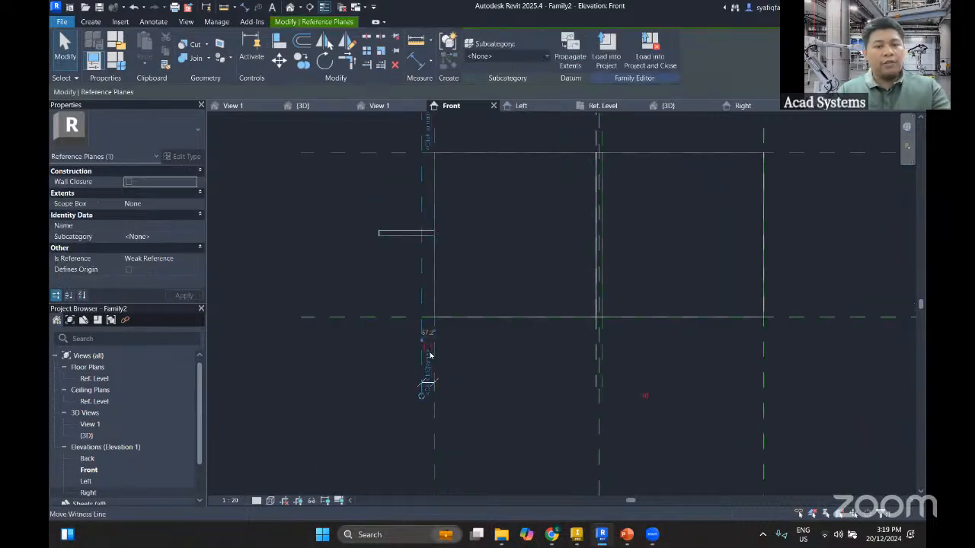
scroll(420, 326, "up", 1)
scroll(422, 322, "down", 1)
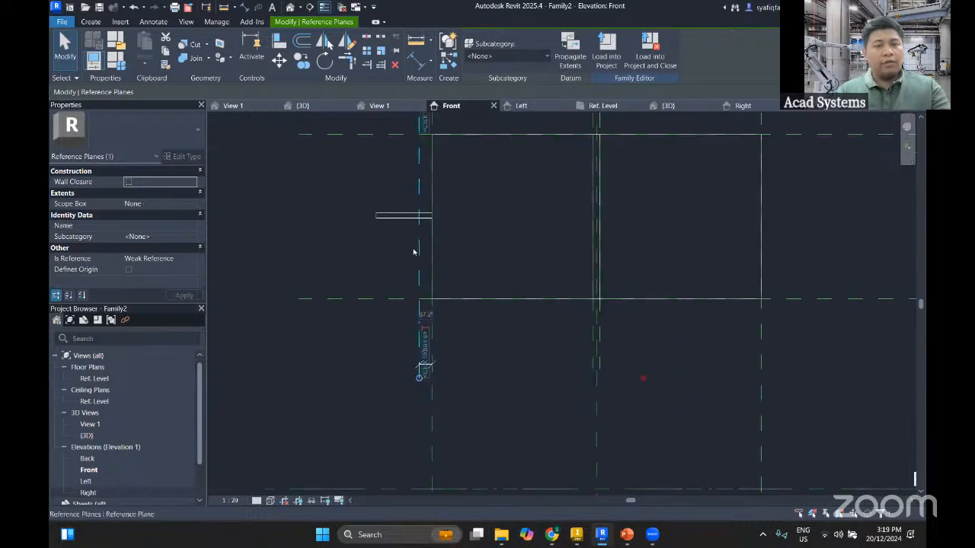
scroll(415, 312, "up", 3)
left_click(411, 303)
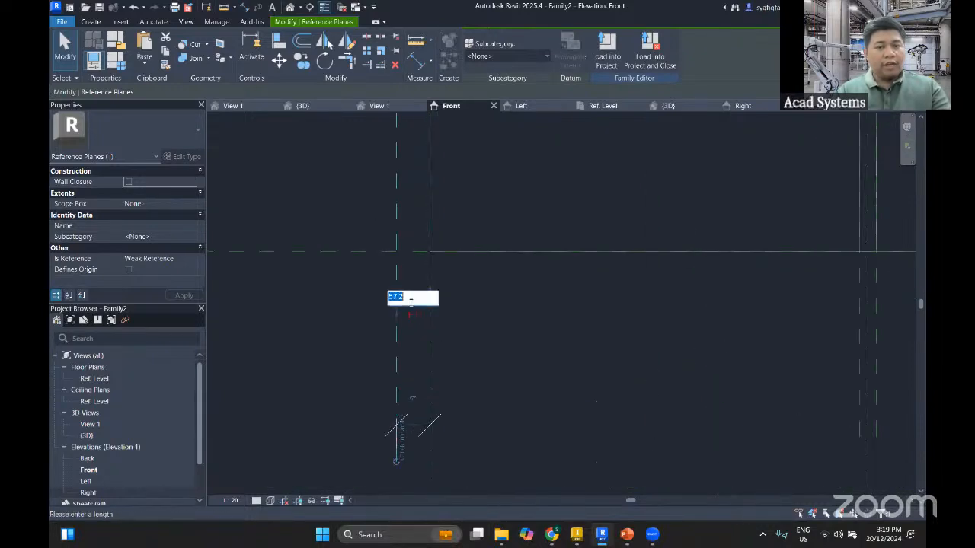
key("Return")
left_click(378, 167)
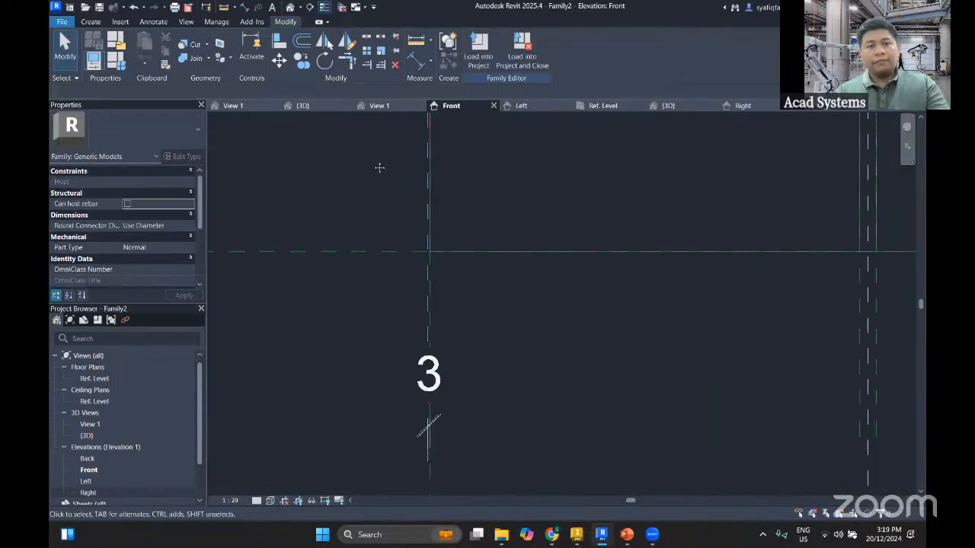
Align the round extrusion's outer face to the reference plane 3 mm outside the cabinet's left side
middle_click_drag(379, 167, 345, 313)
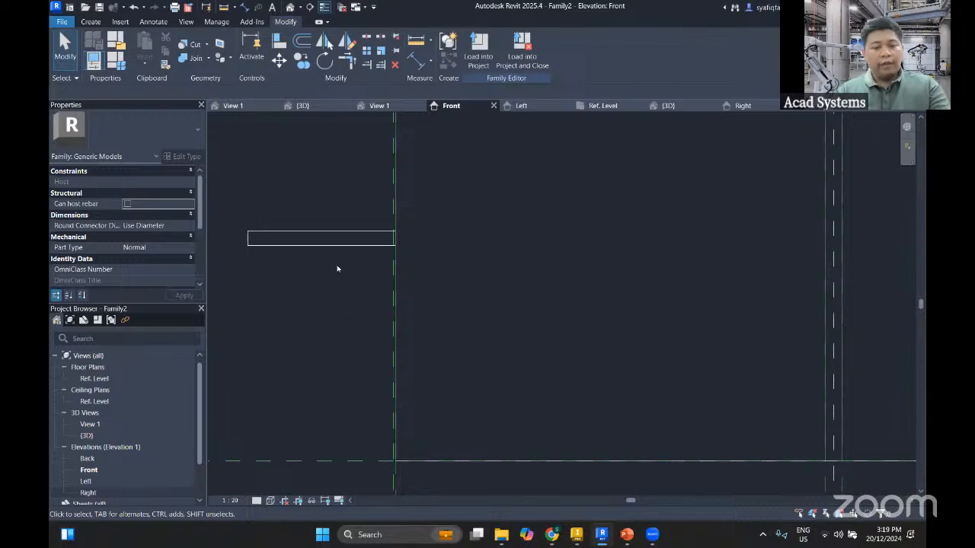
key("a")
key("l")
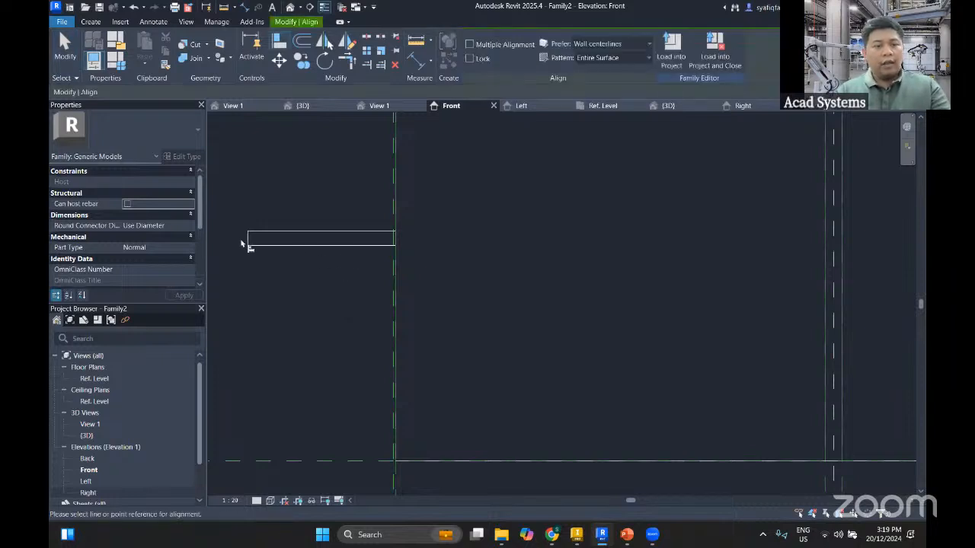
left_click(397, 266)
scroll(391, 276, "up", 2)
left_click(396, 279)
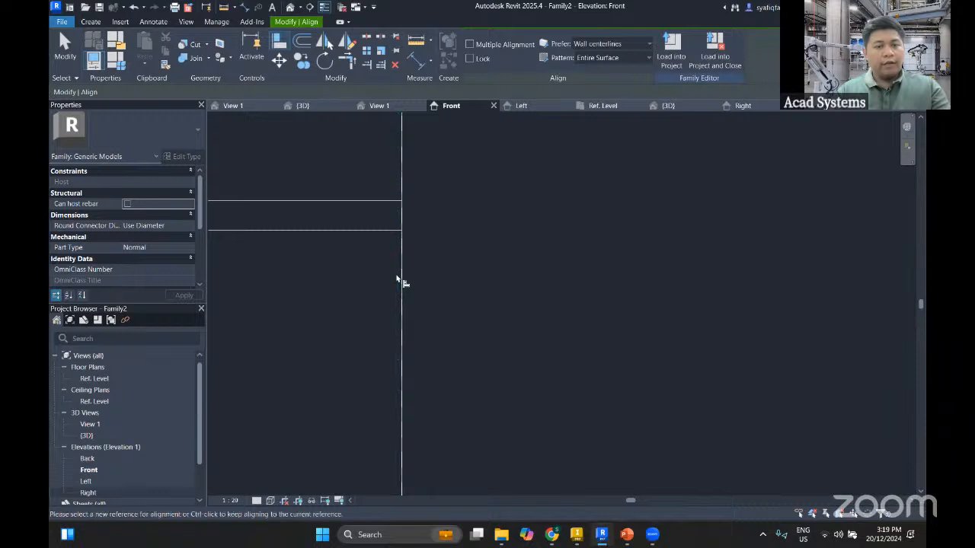
scroll(383, 285, "down", 3)
scroll(356, 341, "up", 3)
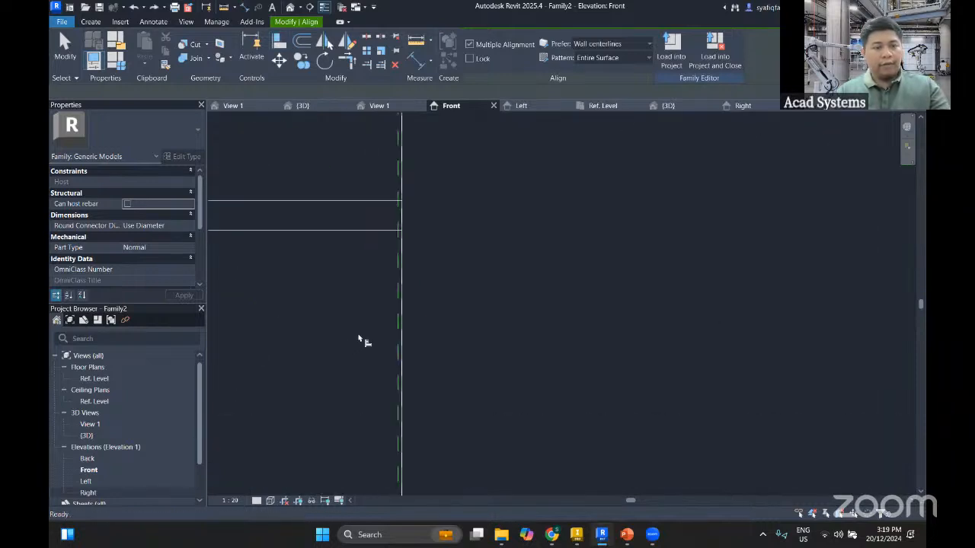
left_click(400, 268)
scroll(345, 321, "down", 3)
middle_click_drag(346, 322, 456, 297)
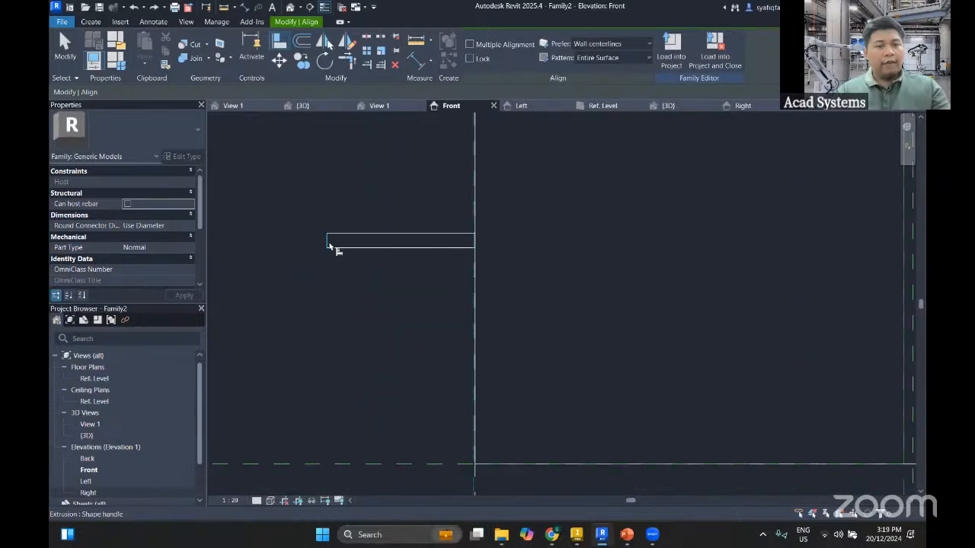
left_click(329, 243)
key("Escape")
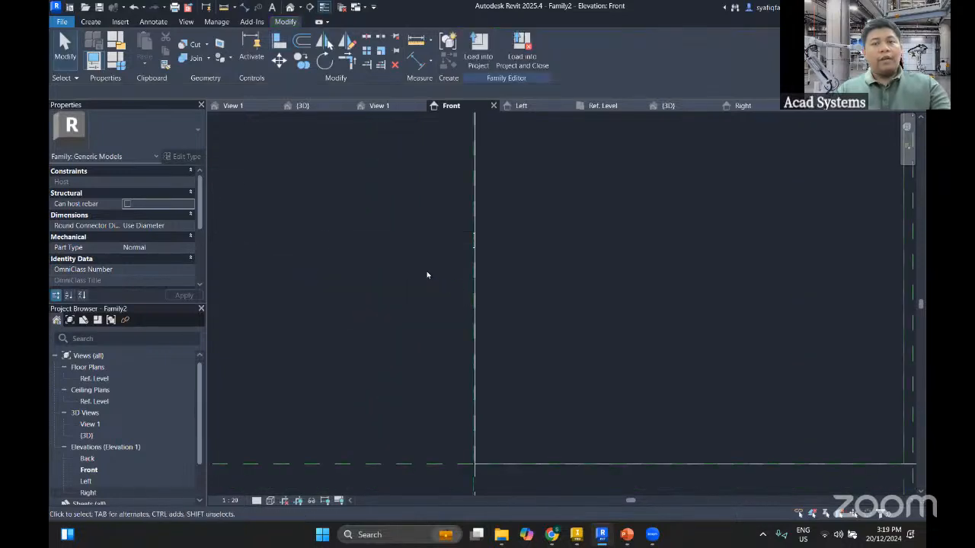
In the 3D view, place an individual conduit connector on the outer face of the disc on the cabinet's left side
left_click(289, 7)
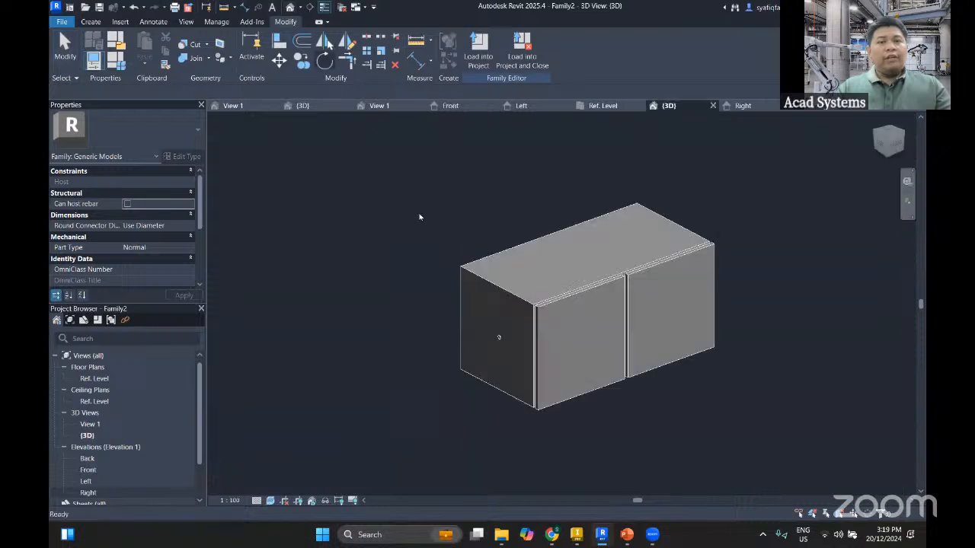
scroll(507, 366, "up", 3)
scroll(507, 367, "up", 4)
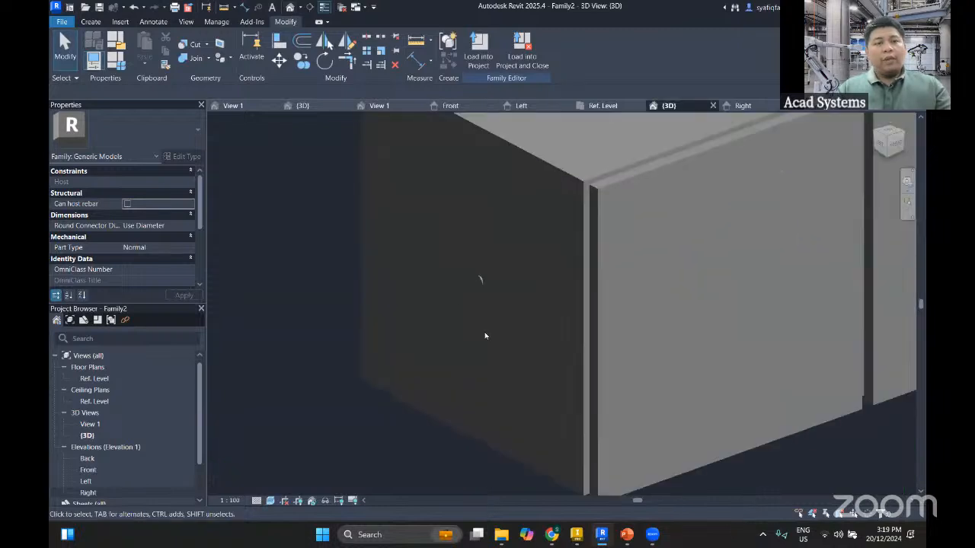
left_click(92, 21)
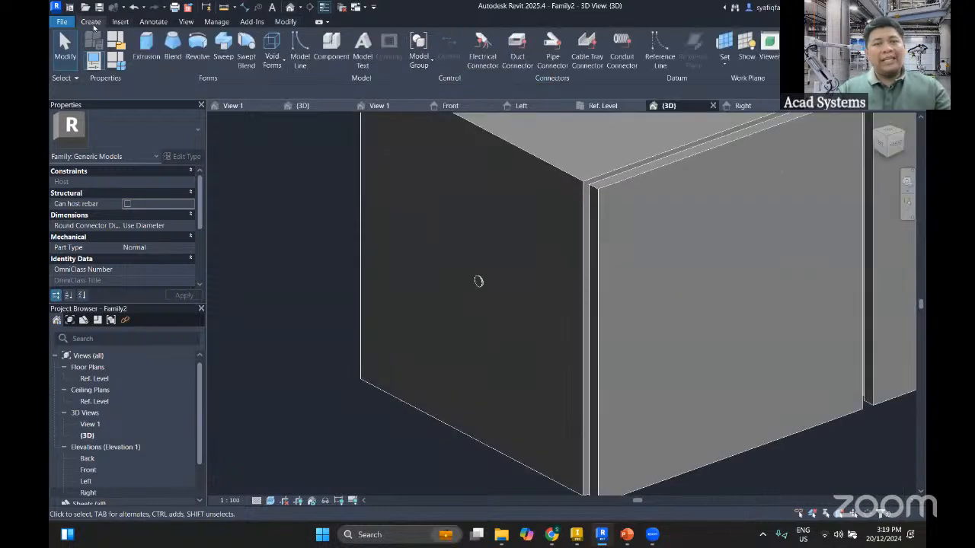
left_click(621, 50)
scroll(474, 274, "up", 2)
scroll(473, 274, "up", 2)
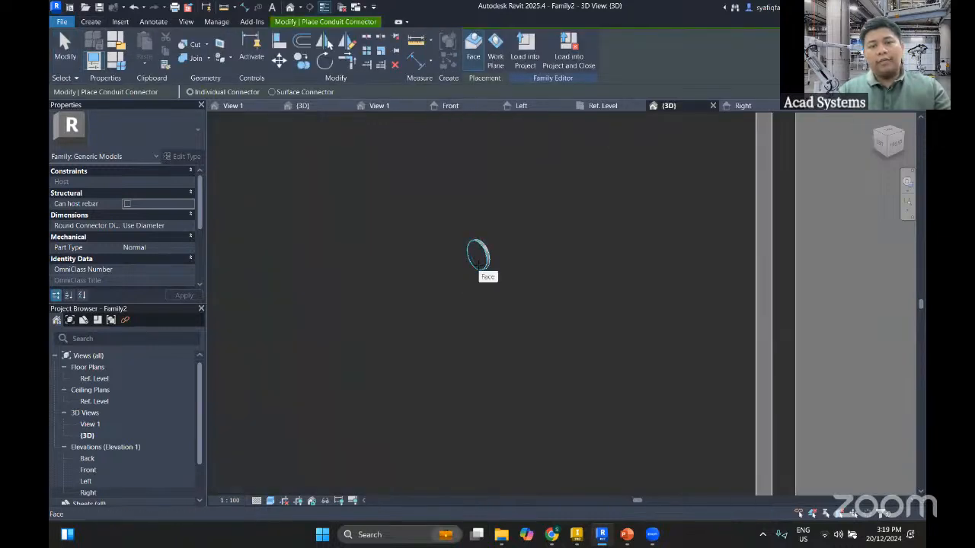
left_click(478, 262)
Set the conduit connector's diameter to 25 mm
scroll(404, 304, "down", 3)
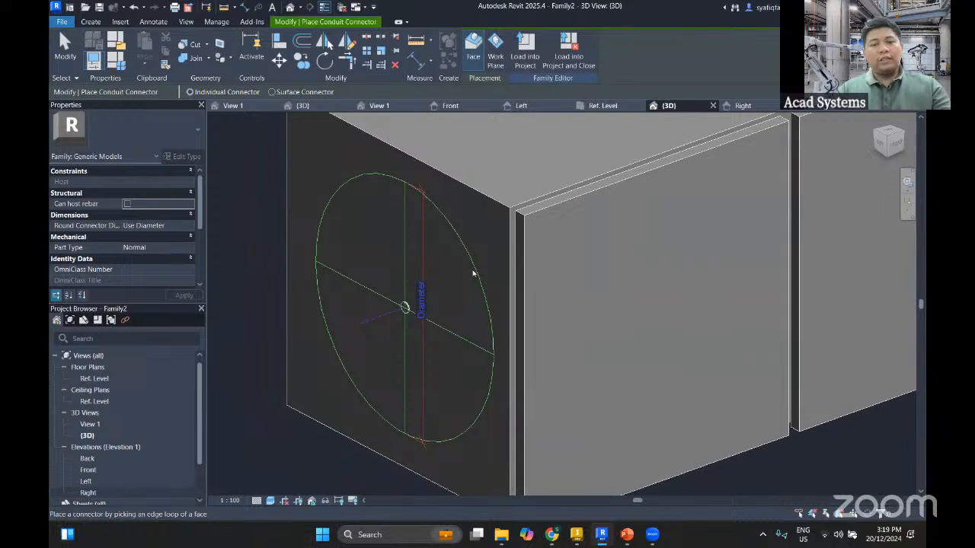
left_click(403, 305)
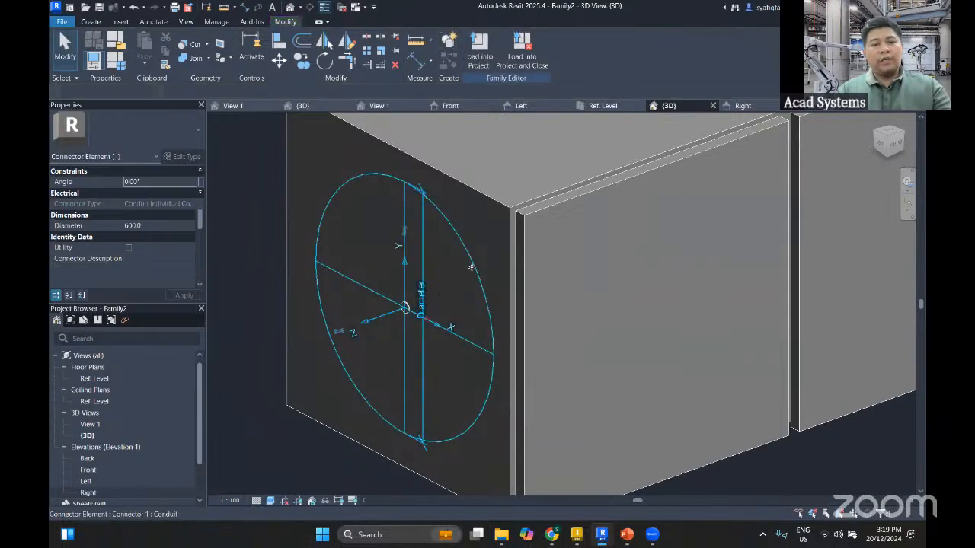
left_click(162, 227)
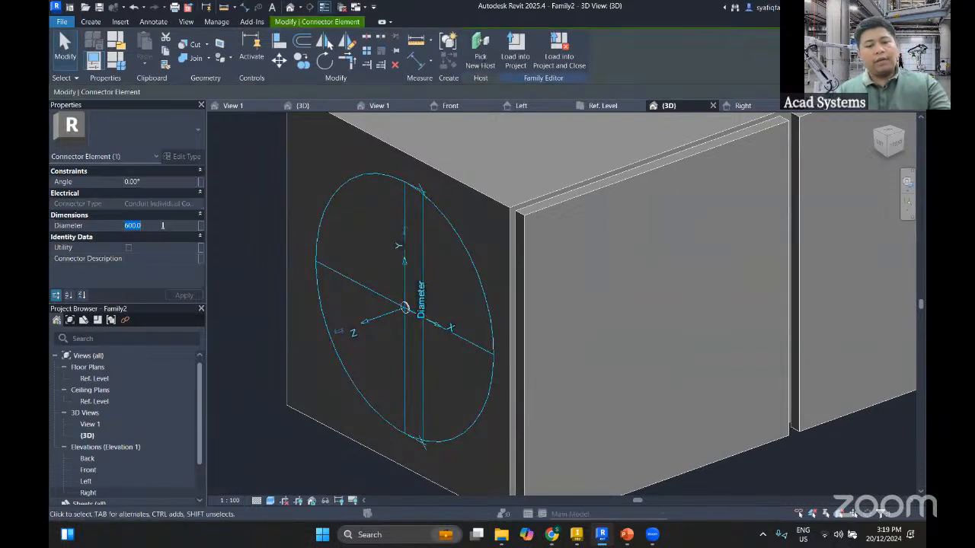
type("25")
left_click(266, 317)
scroll(283, 324, "down", 2)
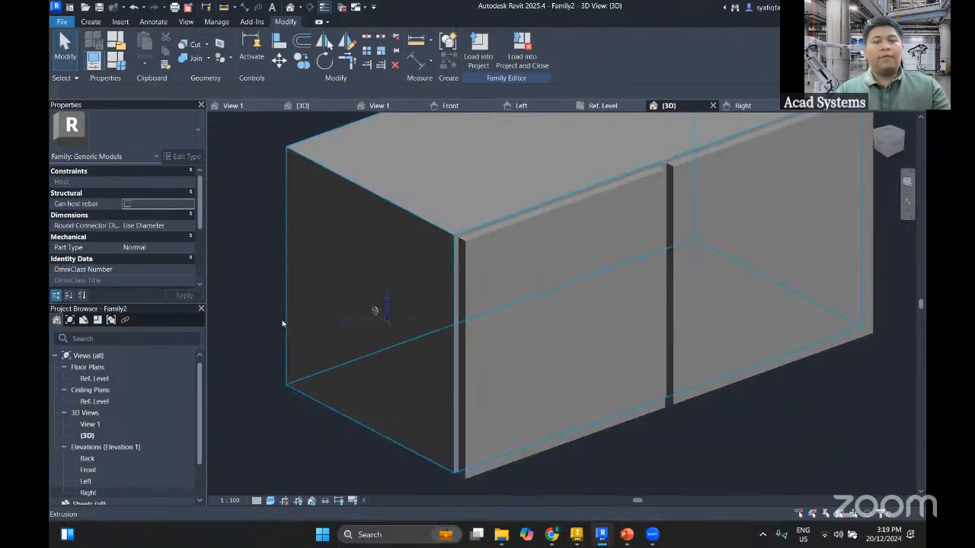
middle_click_drag(302, 328, 342, 304)
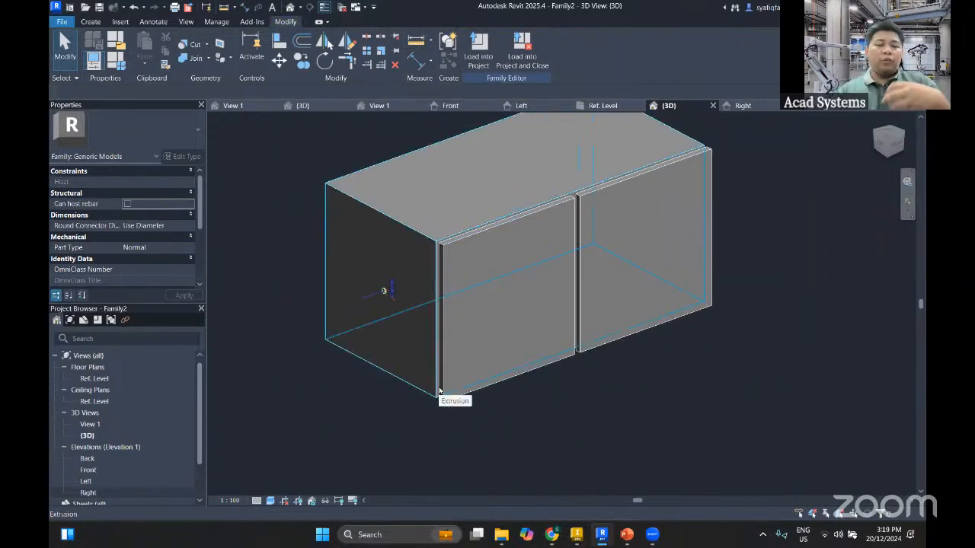
Close all inactive views, keeping the cabinet family's 3D view open
left_click(185, 21)
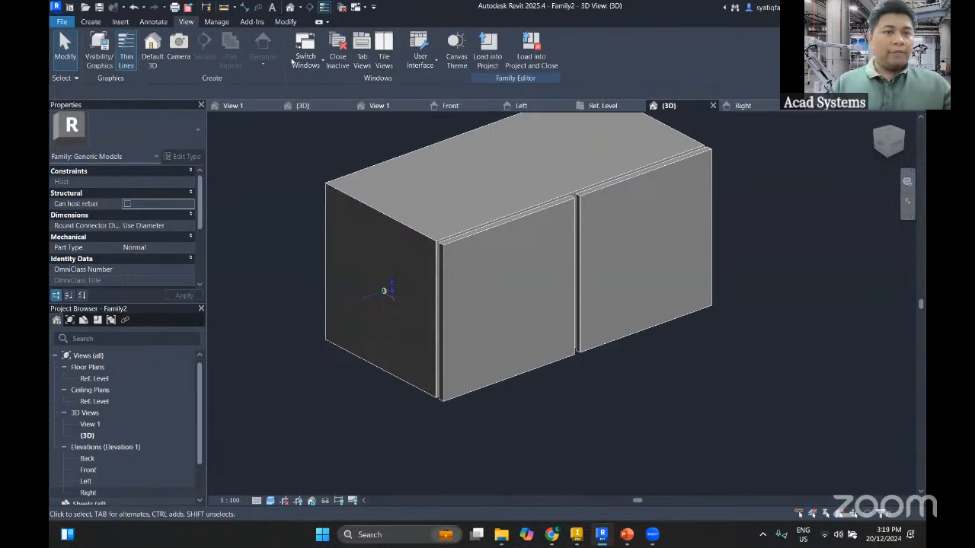
left_click(338, 57)
middle_click_drag(339, 305, 463, 302)
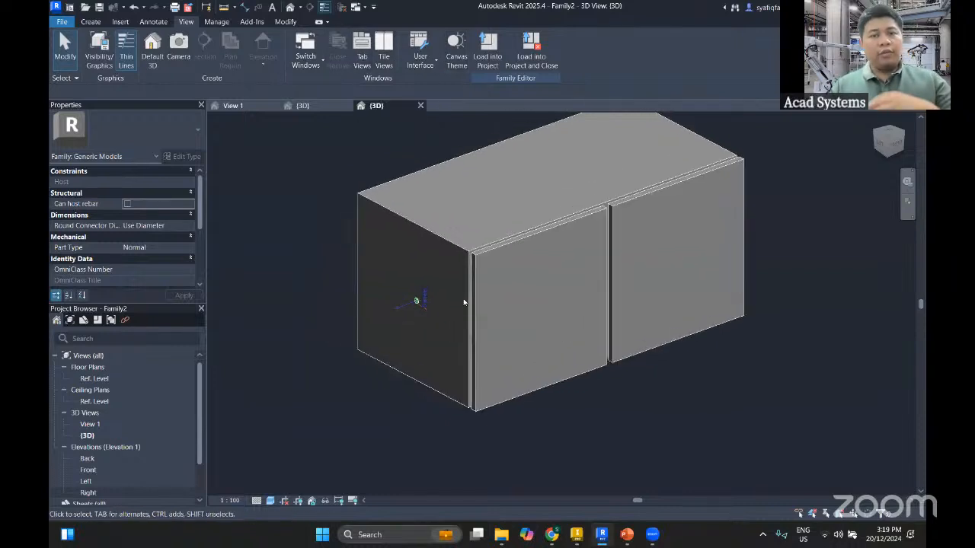
Load the cabinet family into the 22032023 sent.rvt project and close it, saving it as Family2 in the Workspace folder
left_click(531, 47)
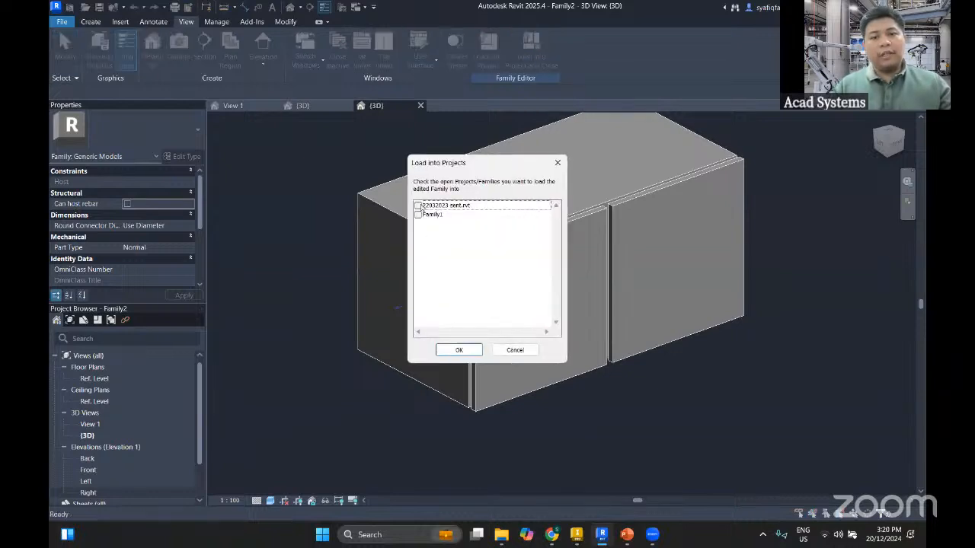
left_click(418, 206)
left_click(459, 350)
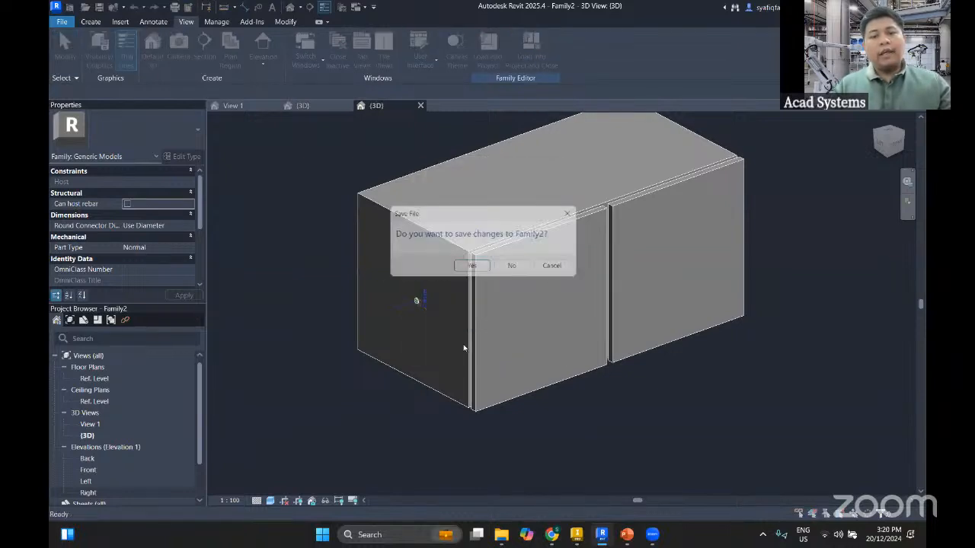
left_click(473, 268)
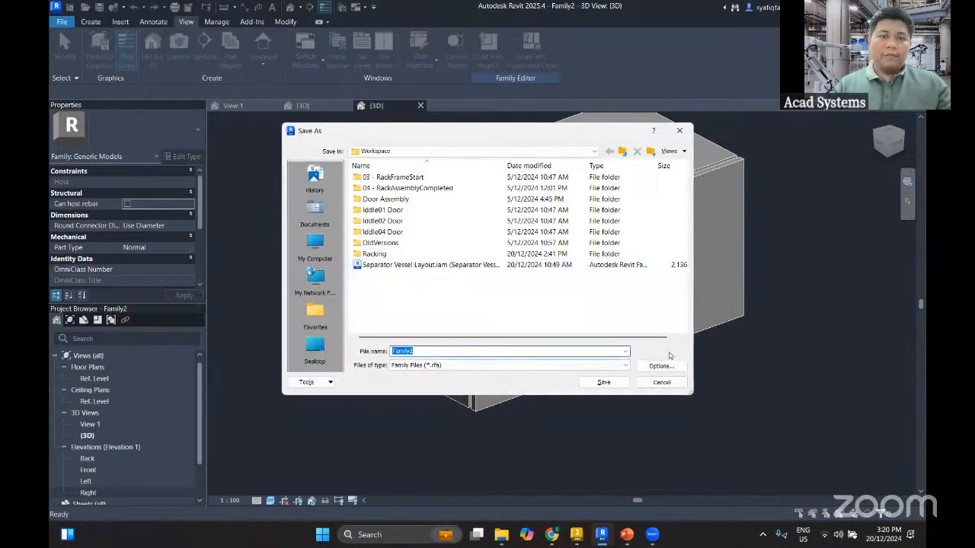
left_click(604, 384)
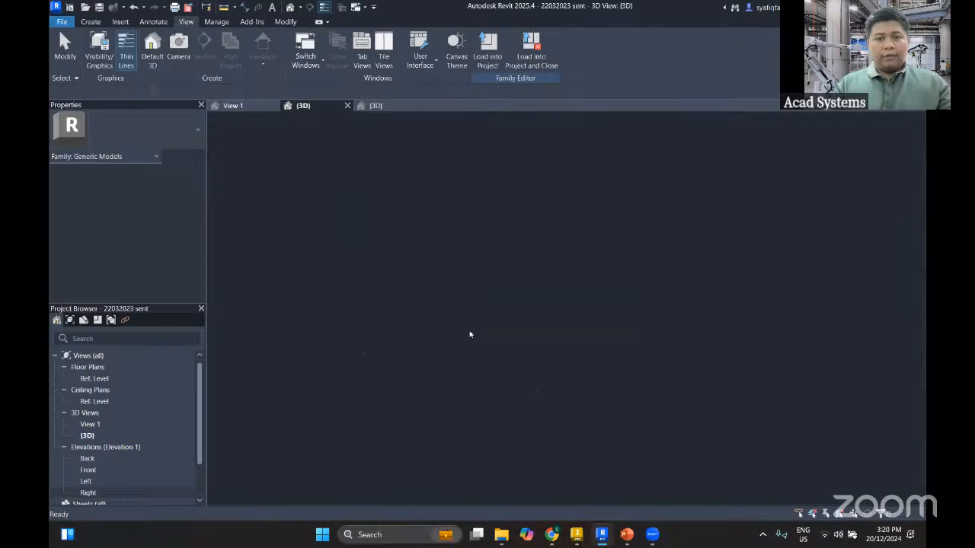
Place one 2000 X 1000 X 1500 cabinet instance on Level 0 in the open area in front of the electrical panel row
scroll(523, 319, "down", 3)
middle_click_drag(550, 384, 300, 370)
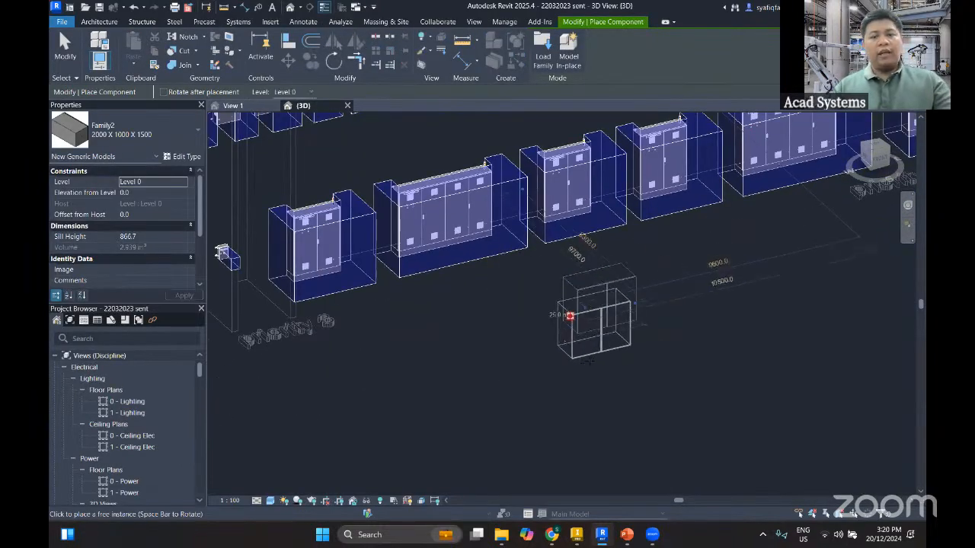
left_click(588, 362)
key("Escape")
key("Escape")
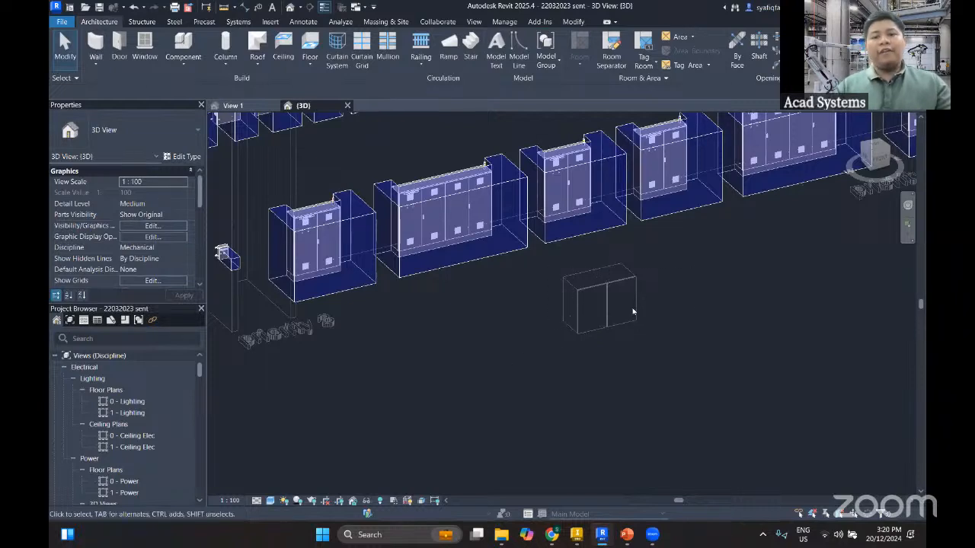
Collapse the Electrical, Mechanical and Plumbing view groups in the project browser
scroll(632, 308, "up", 5)
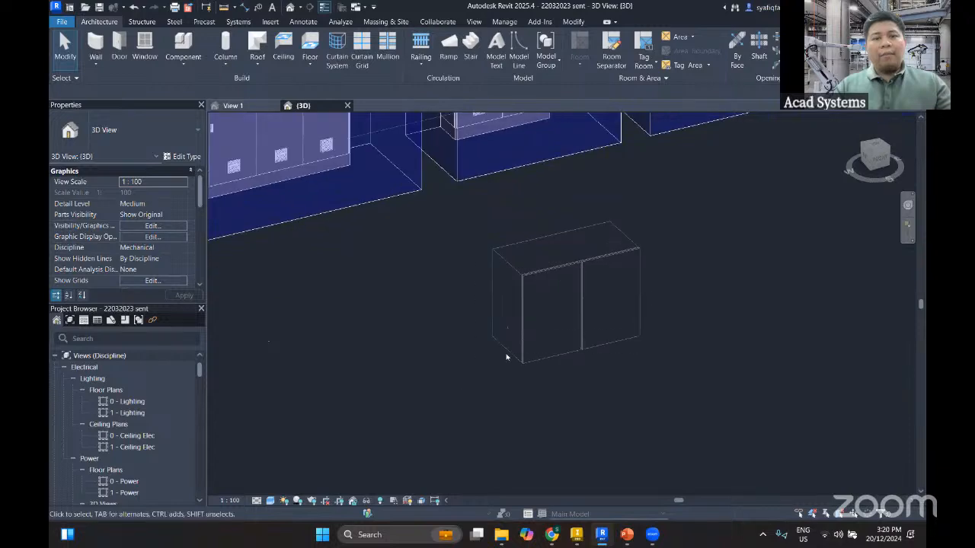
left_click_drag(658, 269, 446, 384)
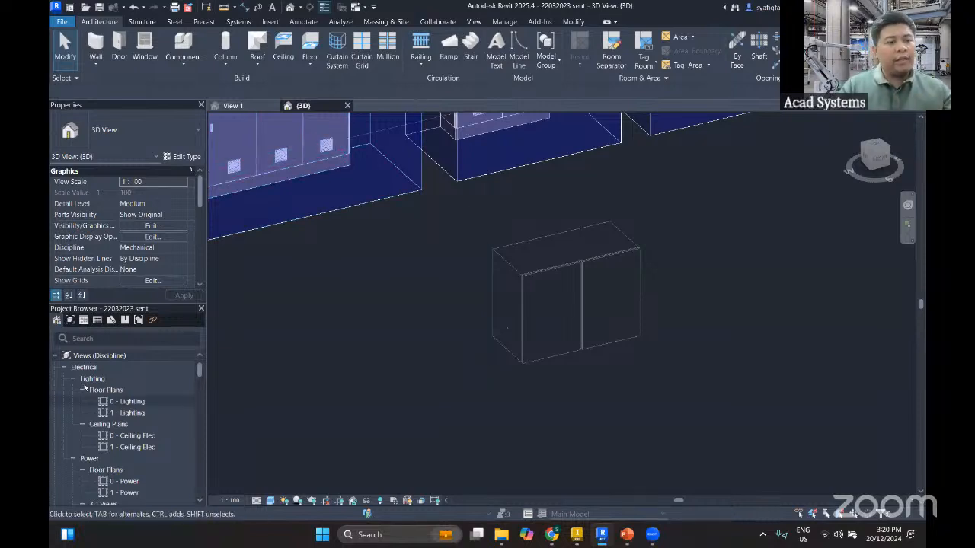
left_click(64, 368)
left_click(65, 379)
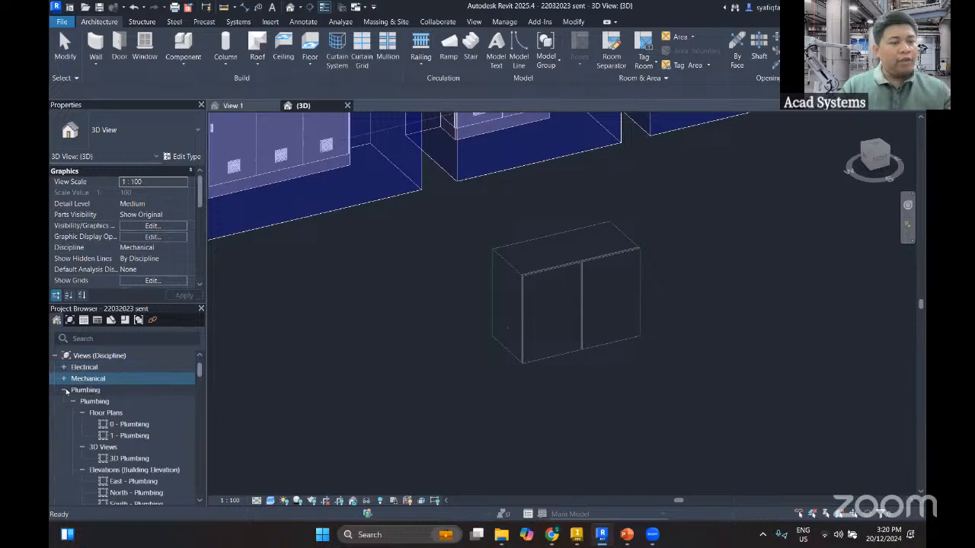
left_click(63, 390)
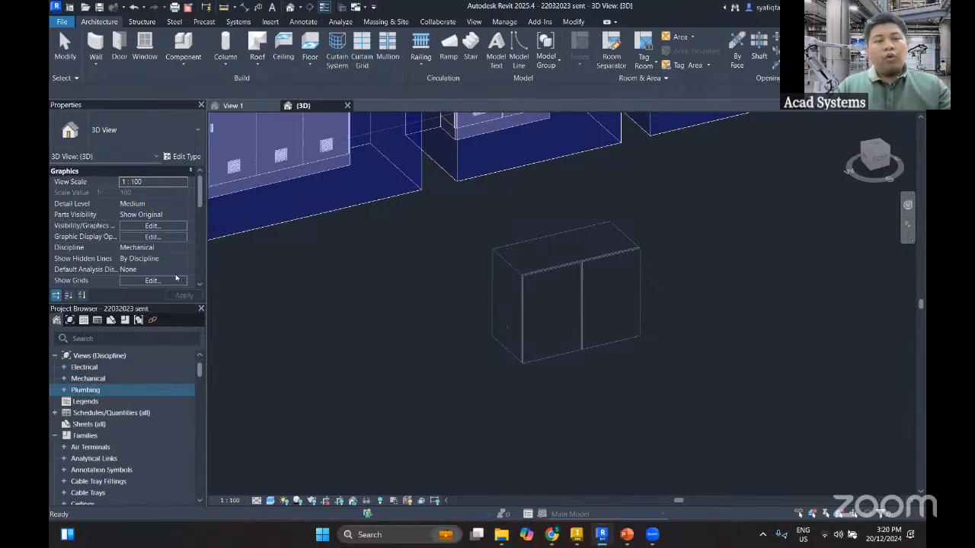
Set the 3D view's discipline to Architectural
left_click(184, 252)
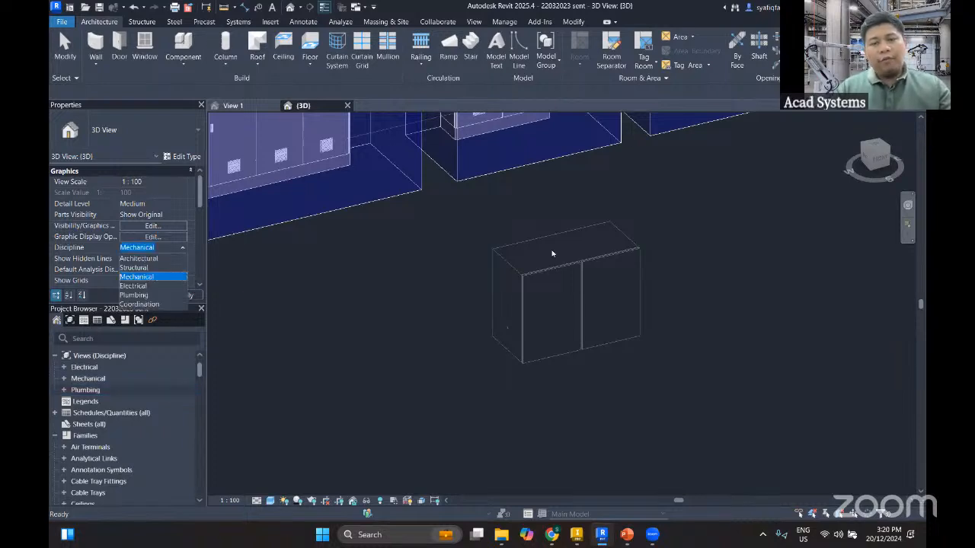
left_click(149, 260)
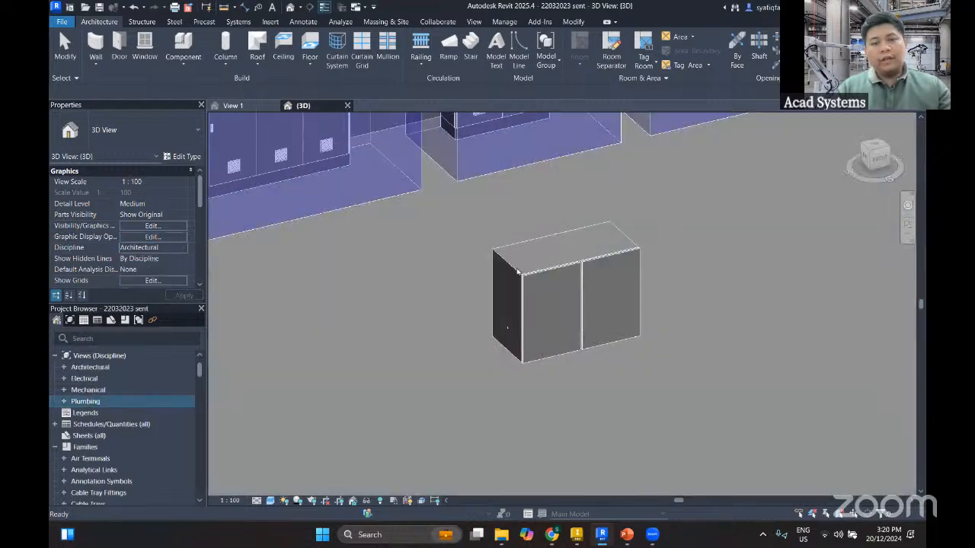
Open the placed cabinet's family for editing
left_click(518, 273)
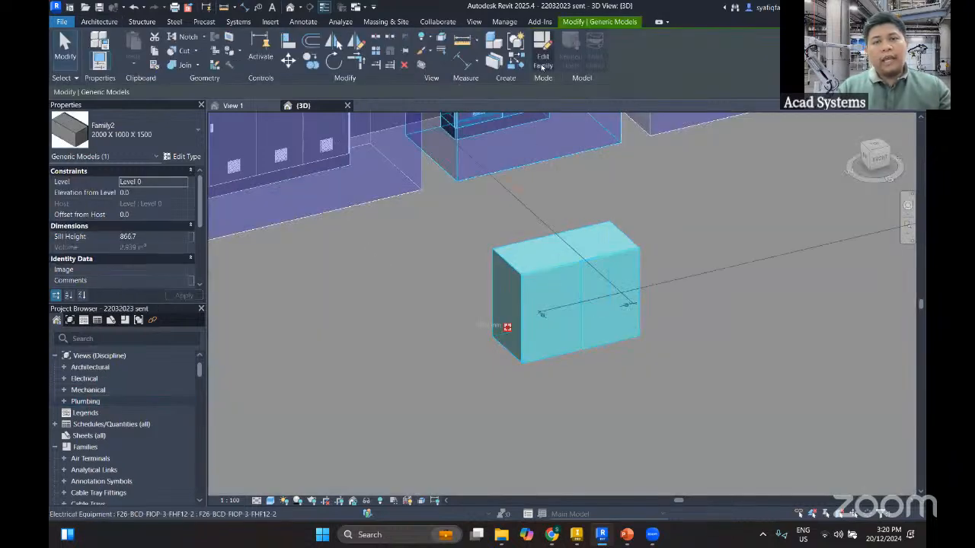
left_click(543, 61)
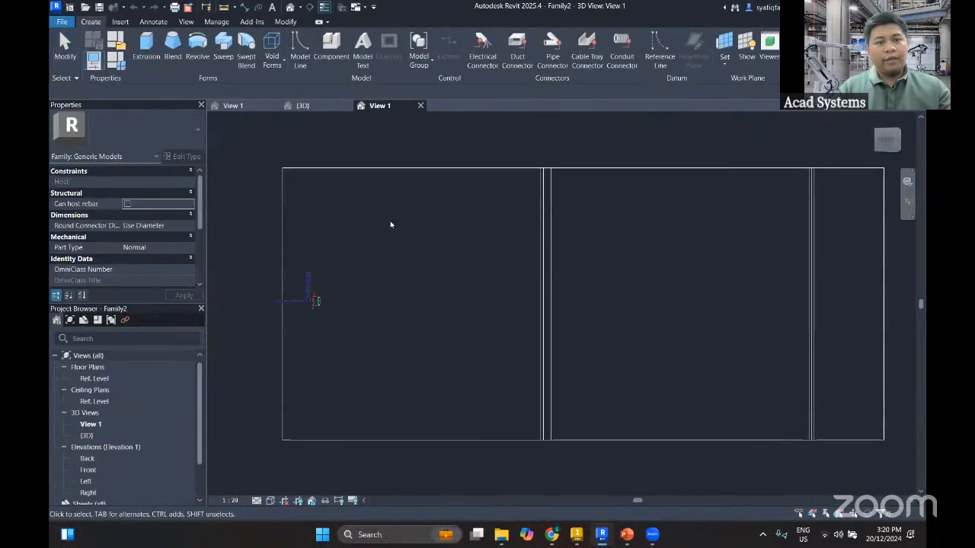
scroll(438, 254, "down", 4)
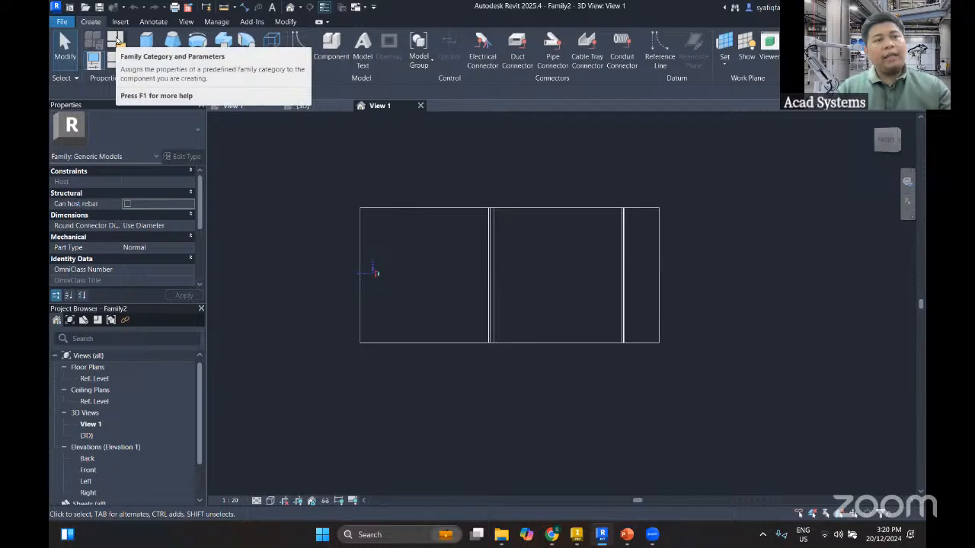
Change the family category to Electrical Equipment with Panelboard as the part type
left_click(116, 40)
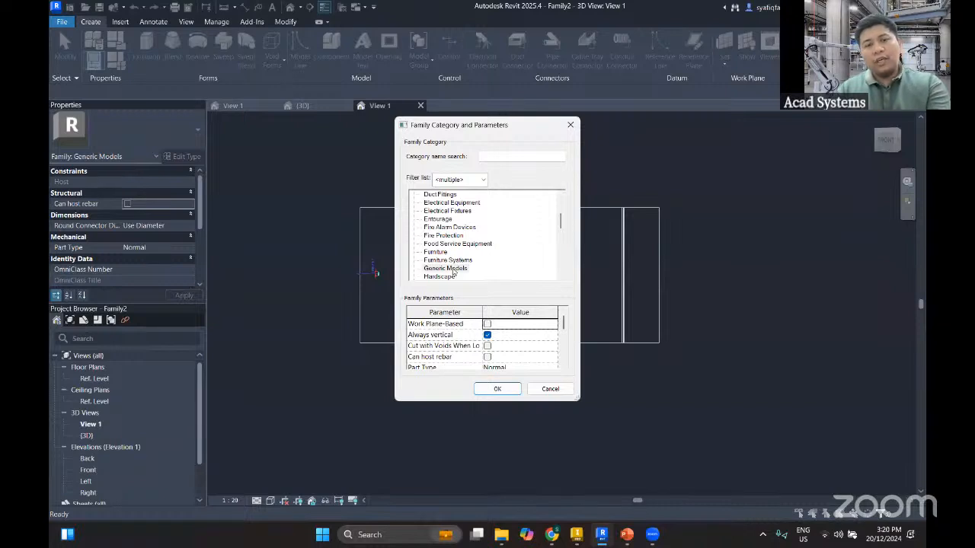
scroll(454, 272, "down", 5)
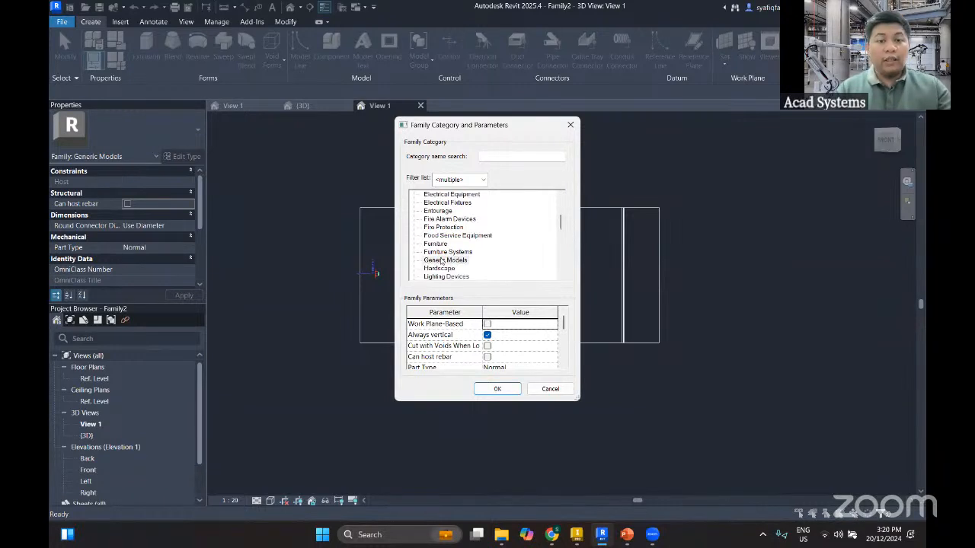
scroll(441, 262, "up", 7)
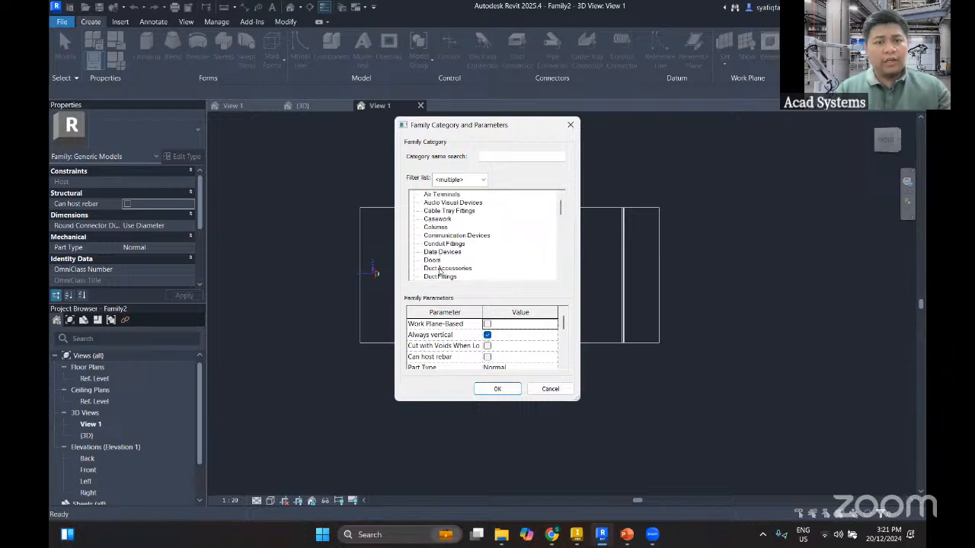
scroll(442, 257, "down", 2)
left_click(452, 254)
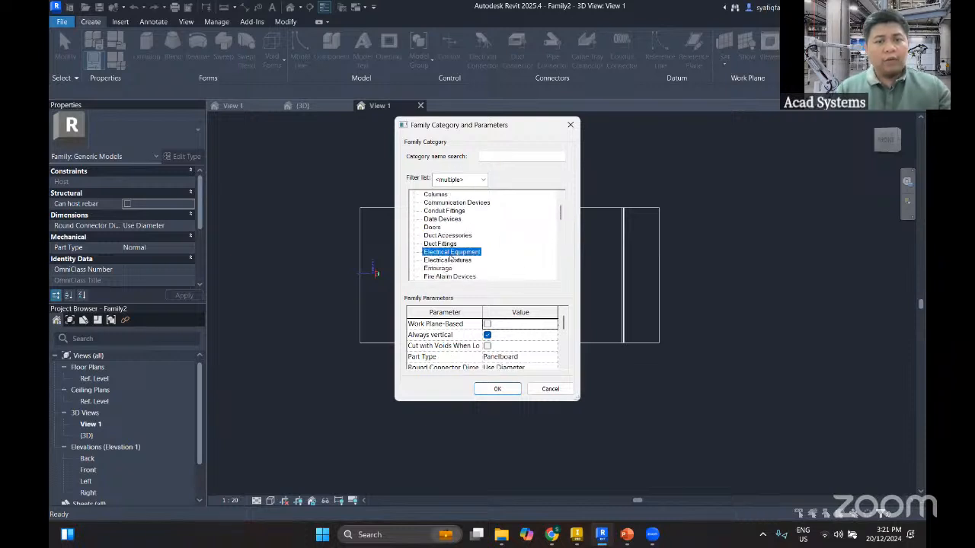
left_click(553, 357)
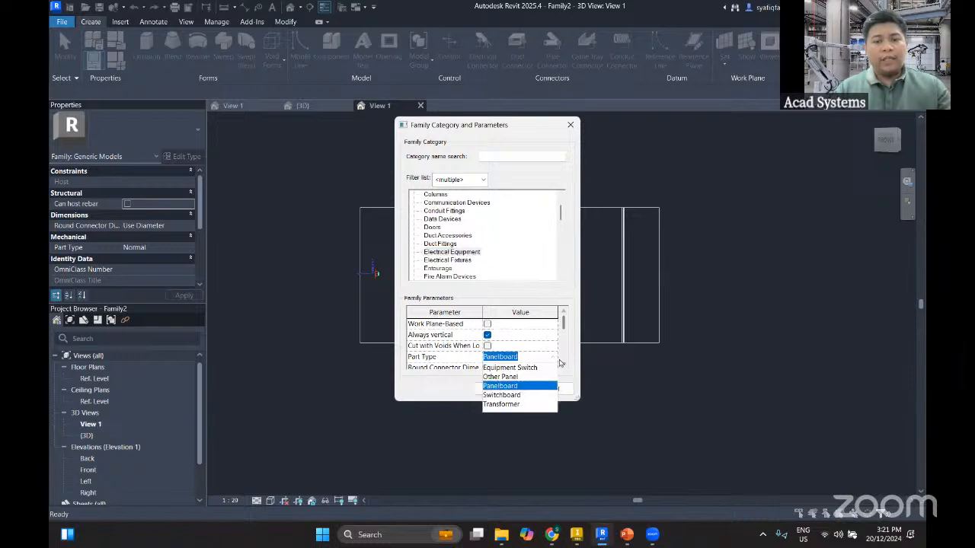
left_click(503, 386)
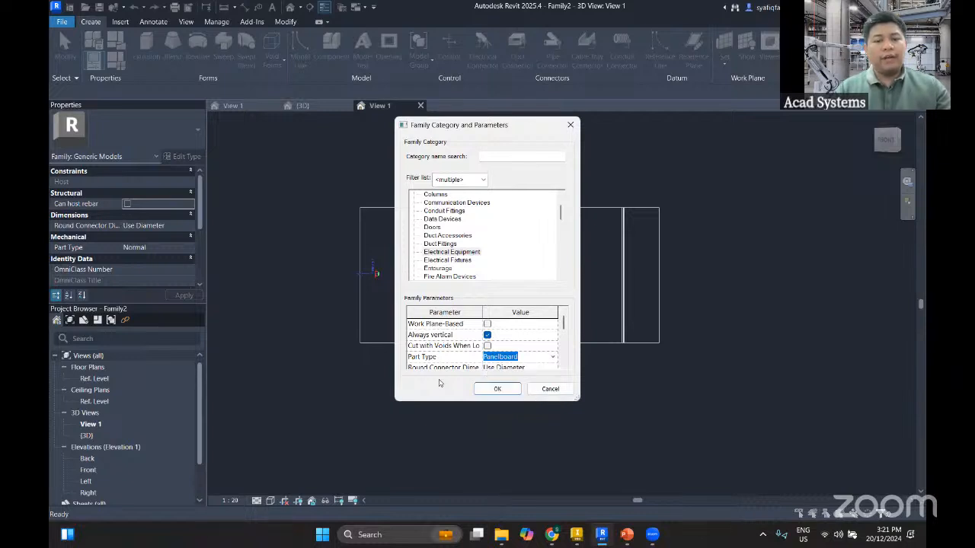
left_click(499, 389)
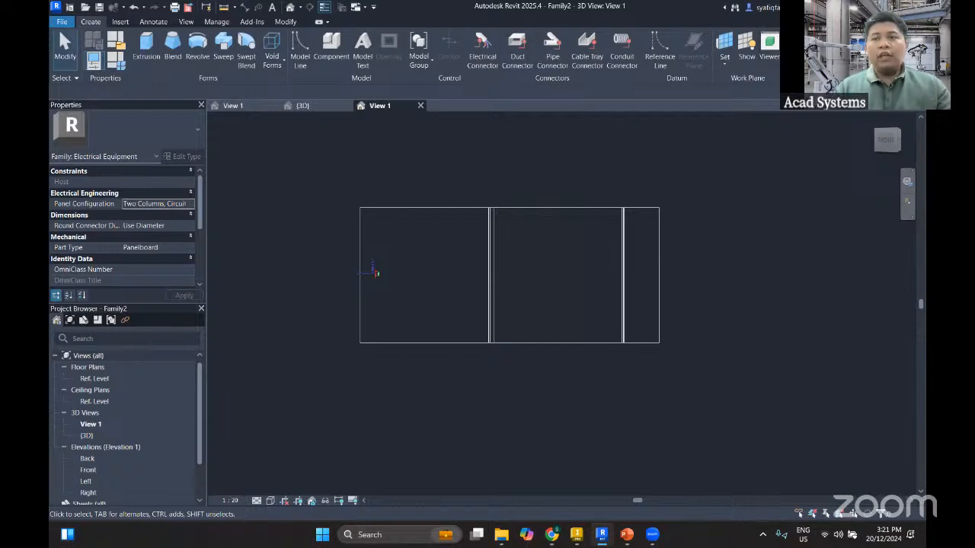
Save the family, reload it into the project and close it, overwriting the existing version without its parameter values
left_click(803, 51)
left_click(461, 351)
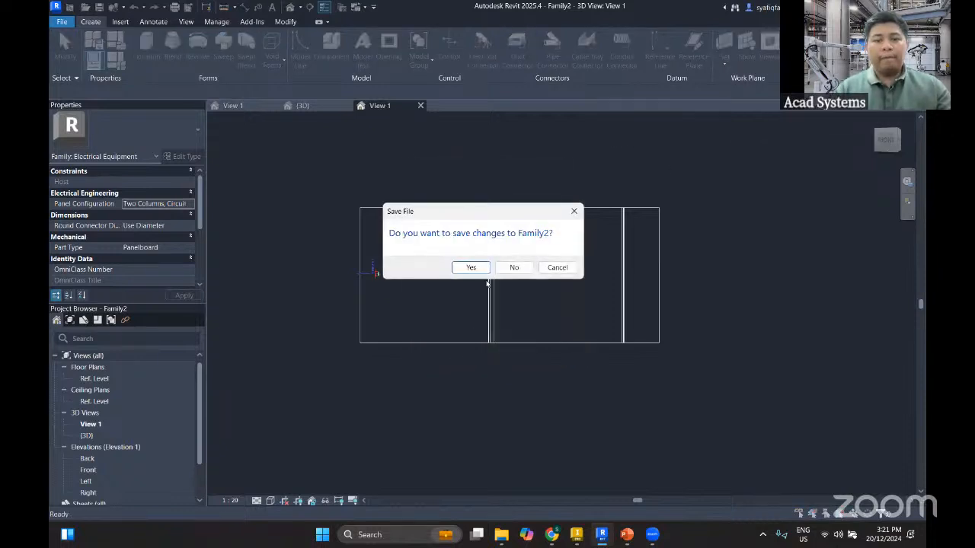
left_click(471, 269)
left_click(472, 269)
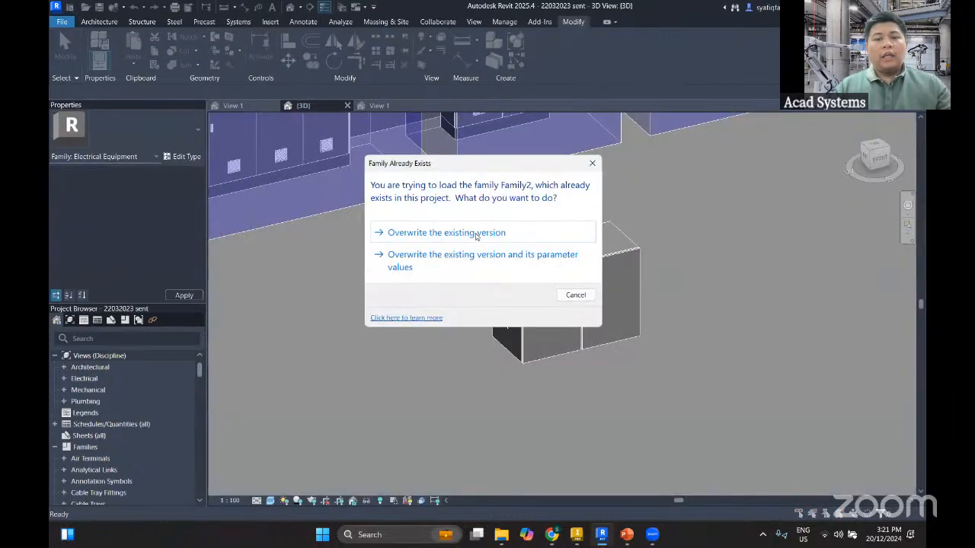
left_click(457, 230)
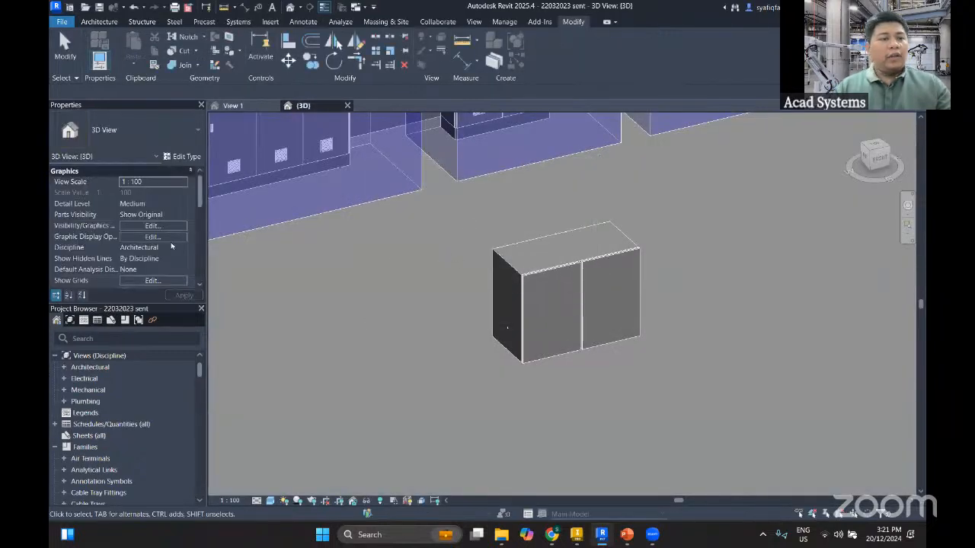
Set the project 3D view's discipline to Mechanical
left_click(183, 250)
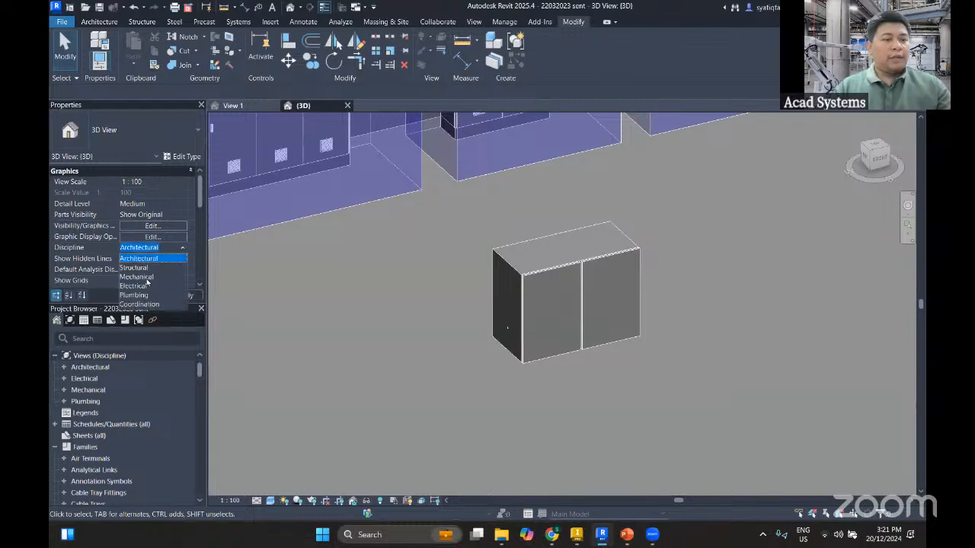
left_click(148, 284)
Draw a 25 mm rigid nonmetallic conduit from the cabinet's side connector, running outward and turning once toward the back
left_click(492, 340)
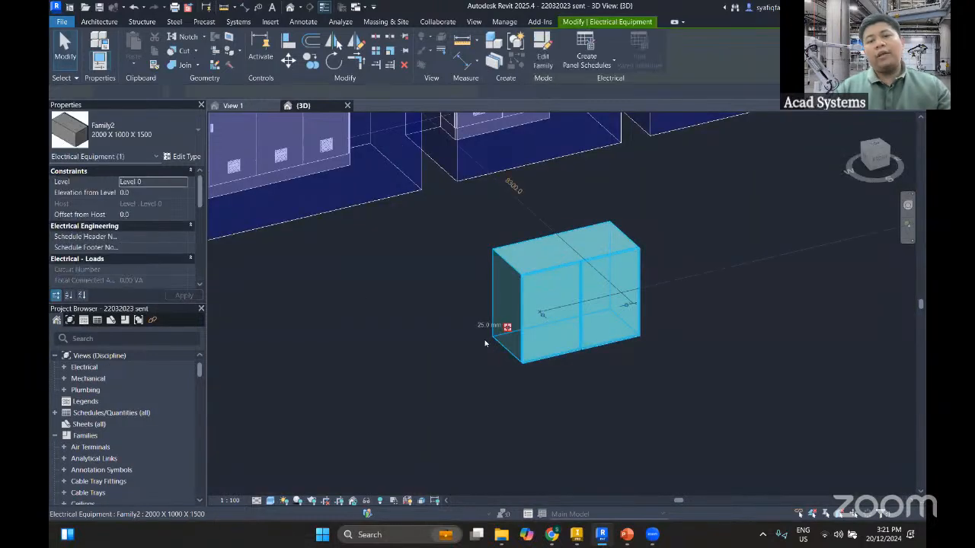
scroll(484, 343, "up", 2)
scroll(482, 328, "down", 3)
scroll(487, 324, "up", 4)
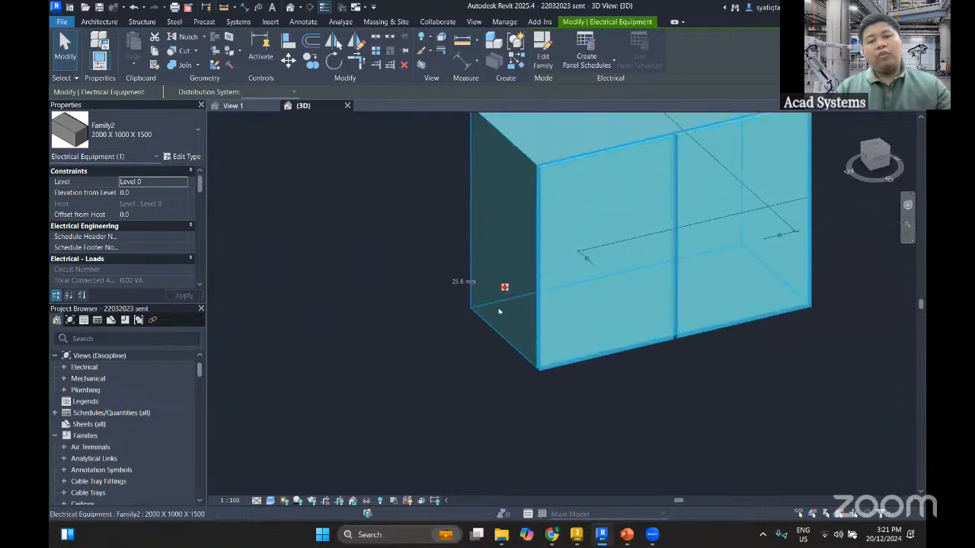
right_click(501, 301)
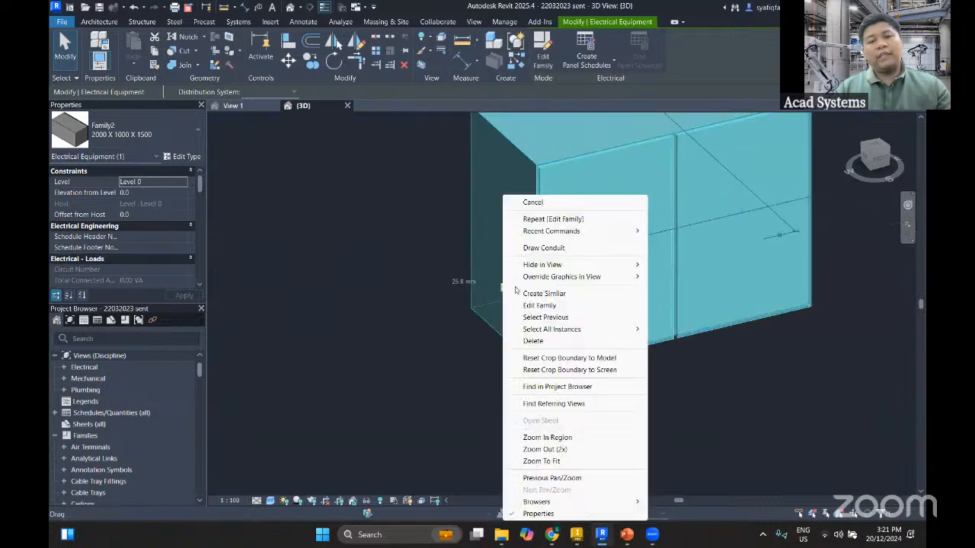
left_click(543, 248)
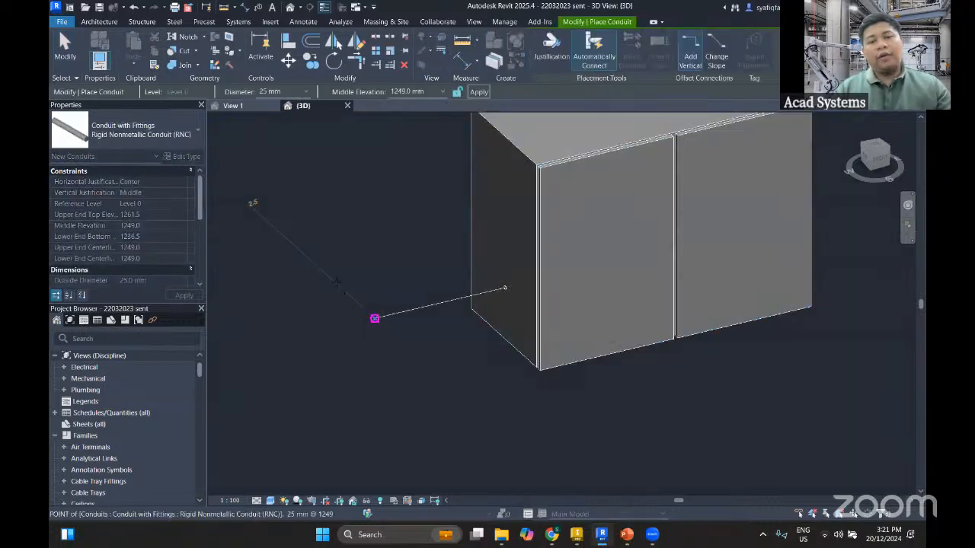
left_click(307, 257)
key("Escape")
key("Escape")
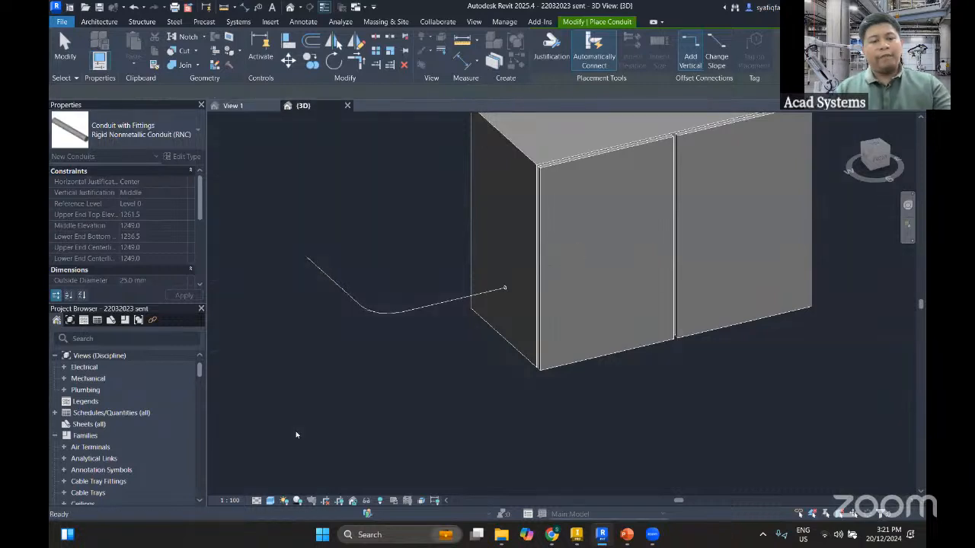
Set the 3D view's detail level to Fine to show the conduit at its real thickness
left_click(258, 501)
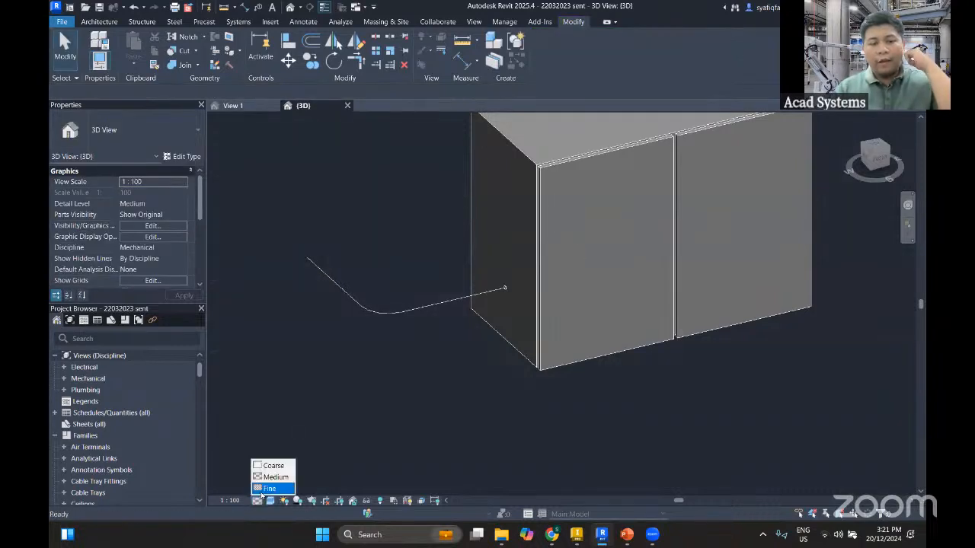
left_click(263, 489)
scroll(509, 263, "up", 2)
scroll(509, 255, "down", 2)
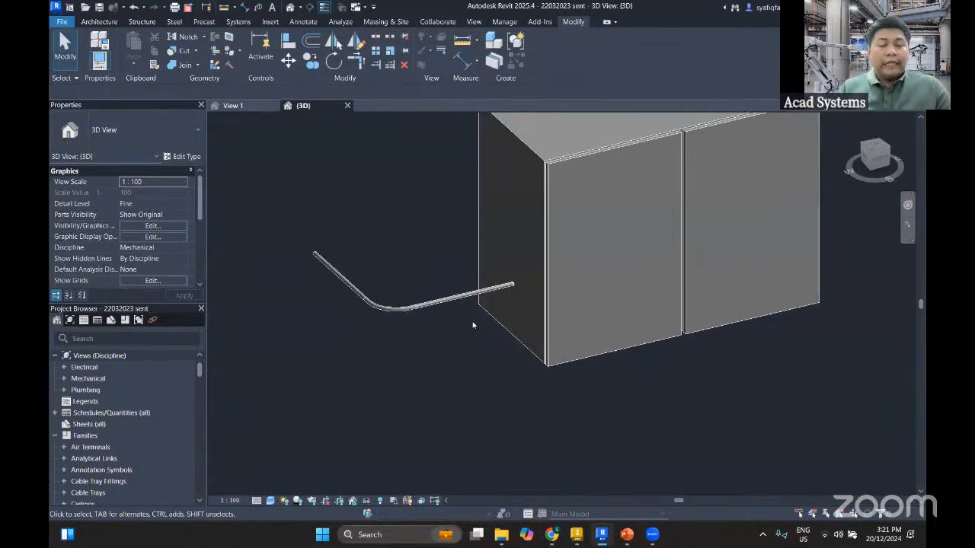
Switch to the PowerPoint presentation, start the slide show from the current slide and advance to "Layout Principles for Control Panels"
left_click(626, 534)
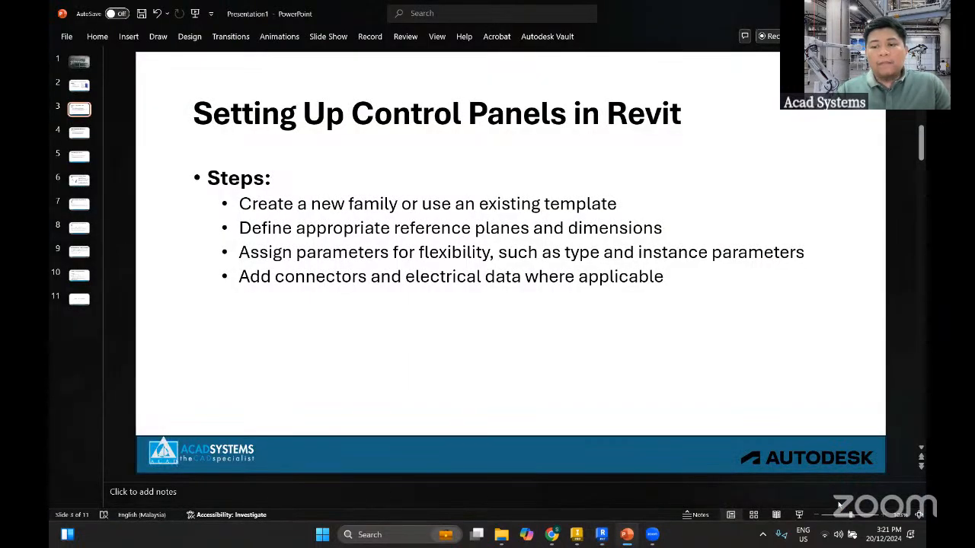
left_click(799, 515)
left_click(581, 305)
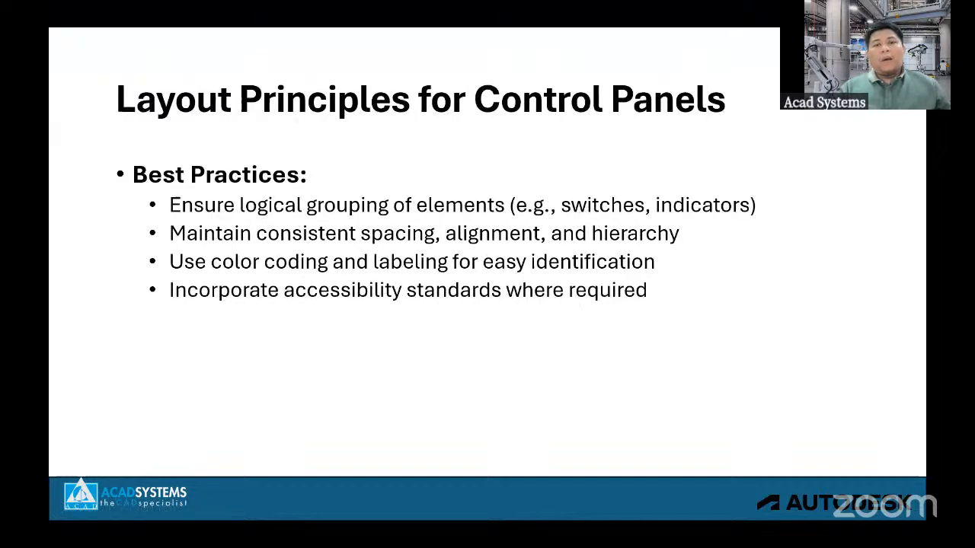
End the slide show, switch to Revit and change the cabinet's type to 2000 X 600 X 1500, followed by 1500 X 800 X 750
key("Escape")
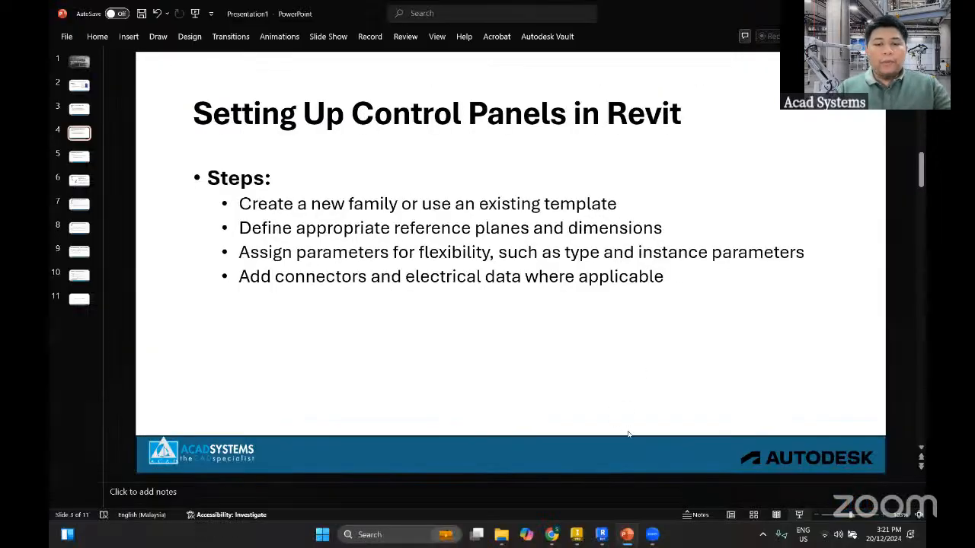
left_click(602, 534)
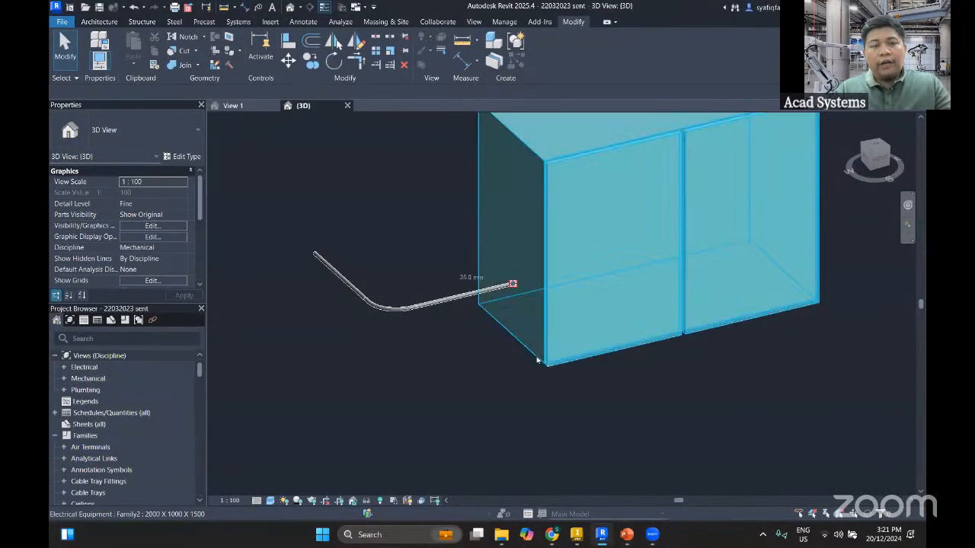
left_click(539, 364)
middle_click_drag(404, 235, 485, 311, "shift")
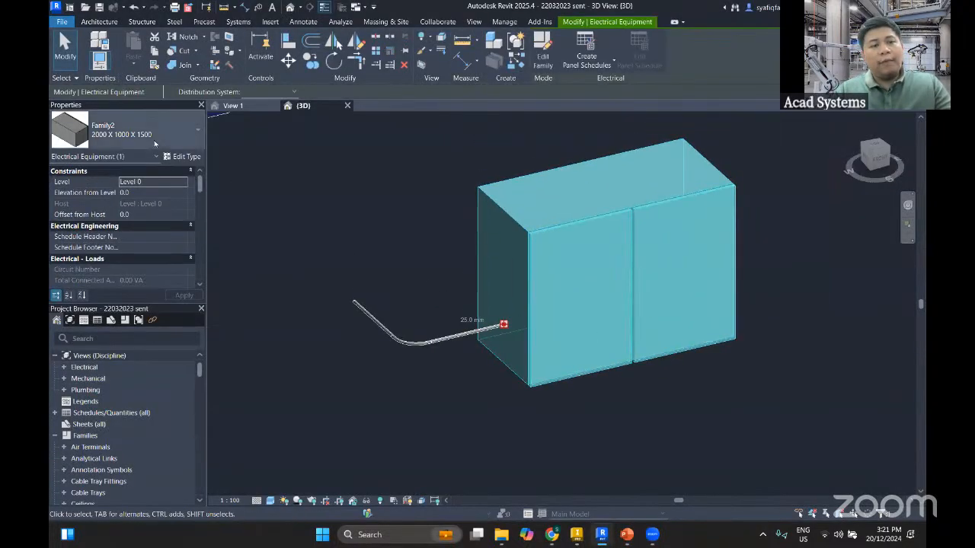
left_click(133, 131)
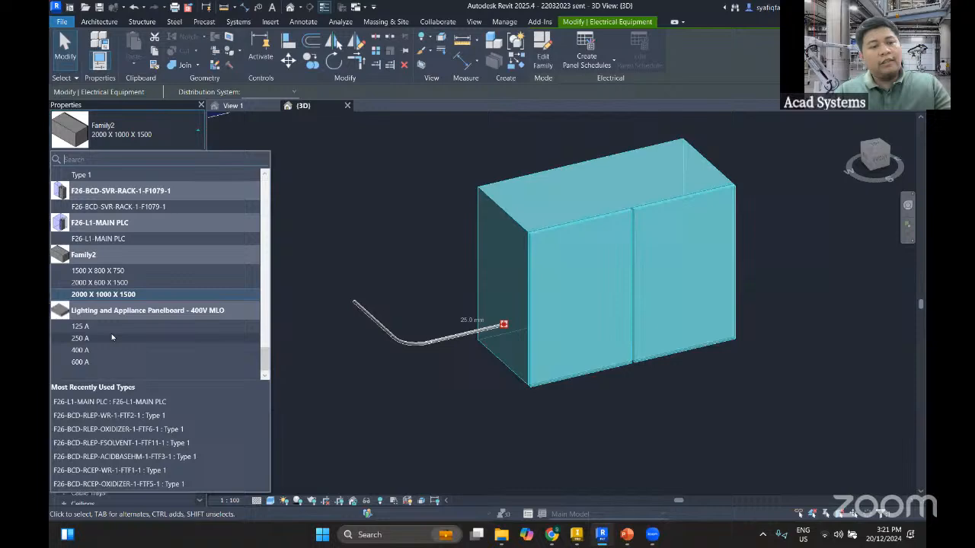
left_click(106, 283)
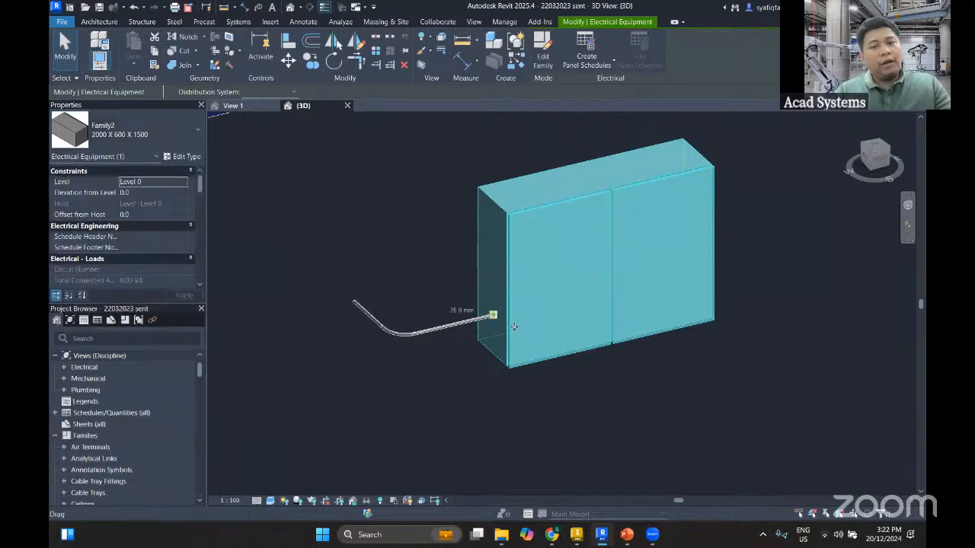
left_click(166, 142)
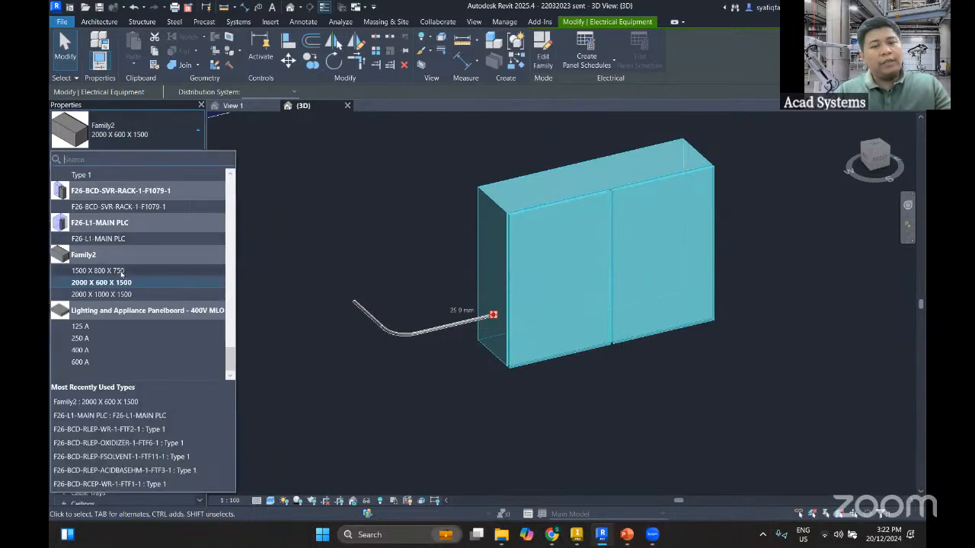
left_click(99, 271)
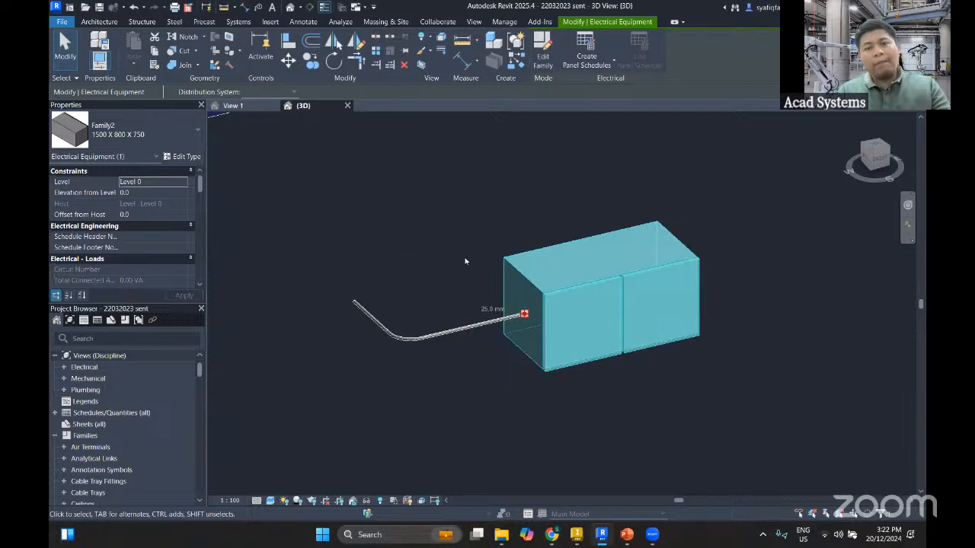
Set the cabinet's Sill Height to 500 and deselect the cabinet
scroll(446, 285, "down", 3)
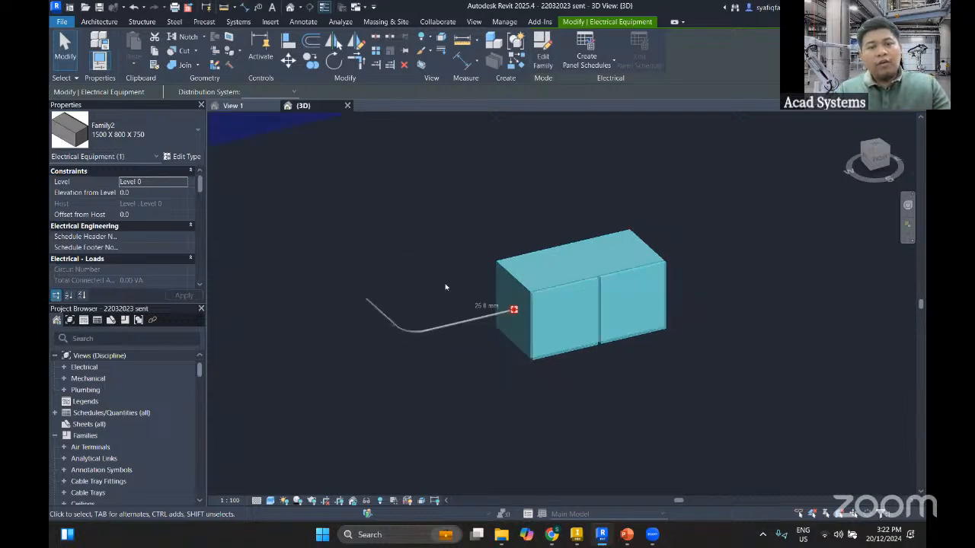
left_click(881, 159)
middle_click_drag(472, 221, 492, 331)
scroll(488, 334, "down", 5)
middle_click_drag(525, 373, 534, 314)
scroll(506, 291, "up", 2)
middle_click_drag(566, 367, 578, 386)
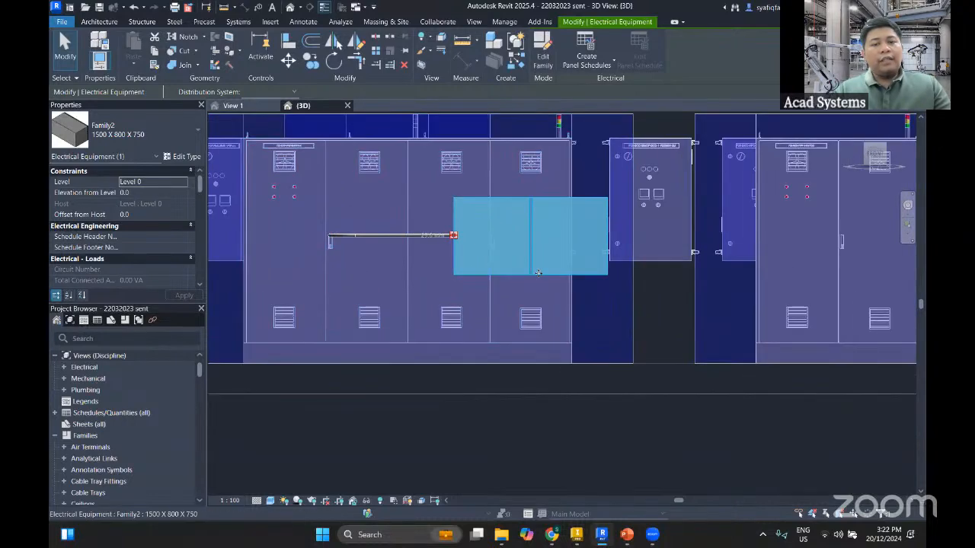
left_click(130, 140)
left_click(130, 140)
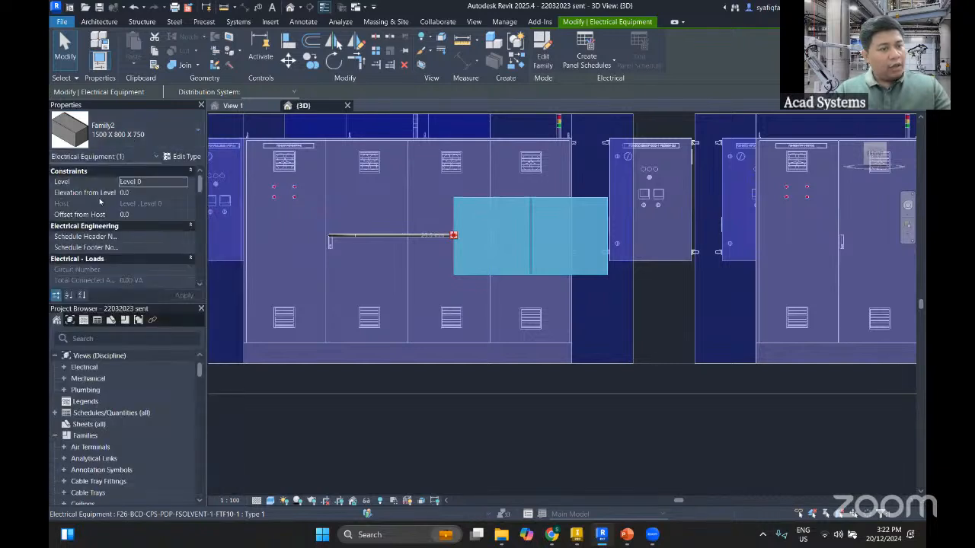
scroll(113, 236, "down", 6)
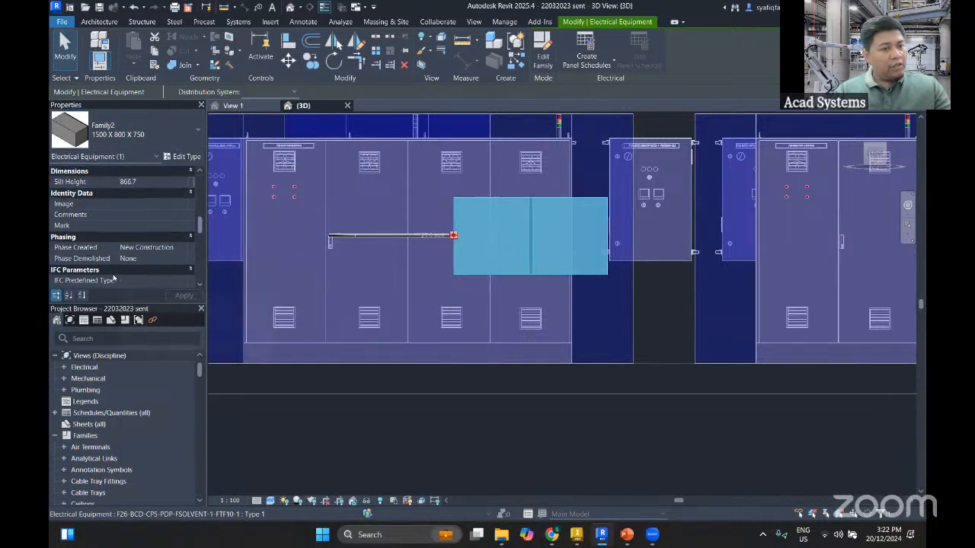
scroll(92, 244, "up", 1)
left_click(146, 214)
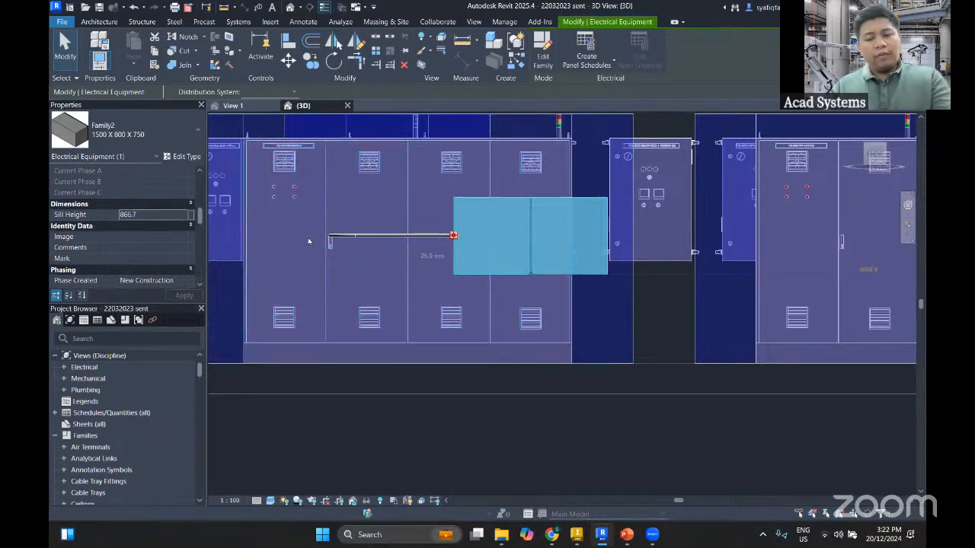
left_click(173, 214)
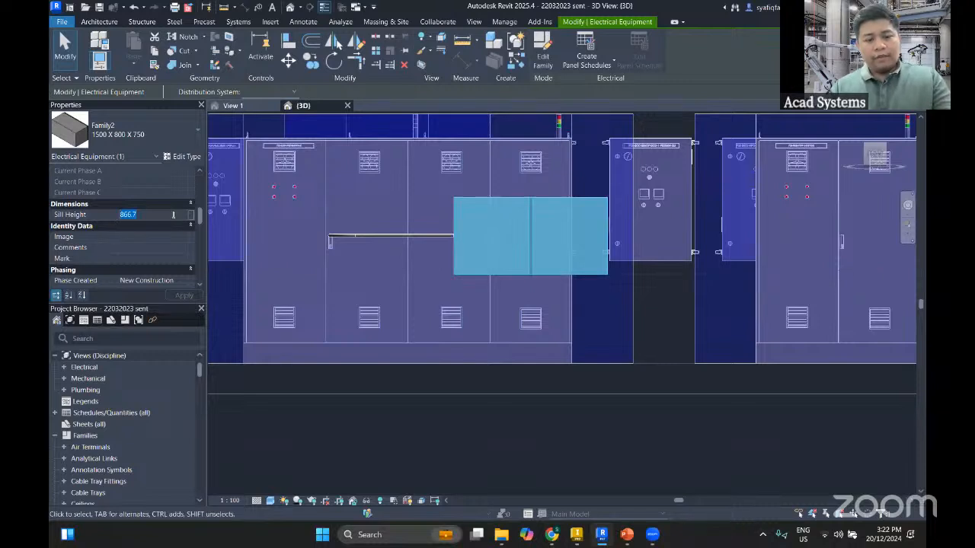
type("500.0")
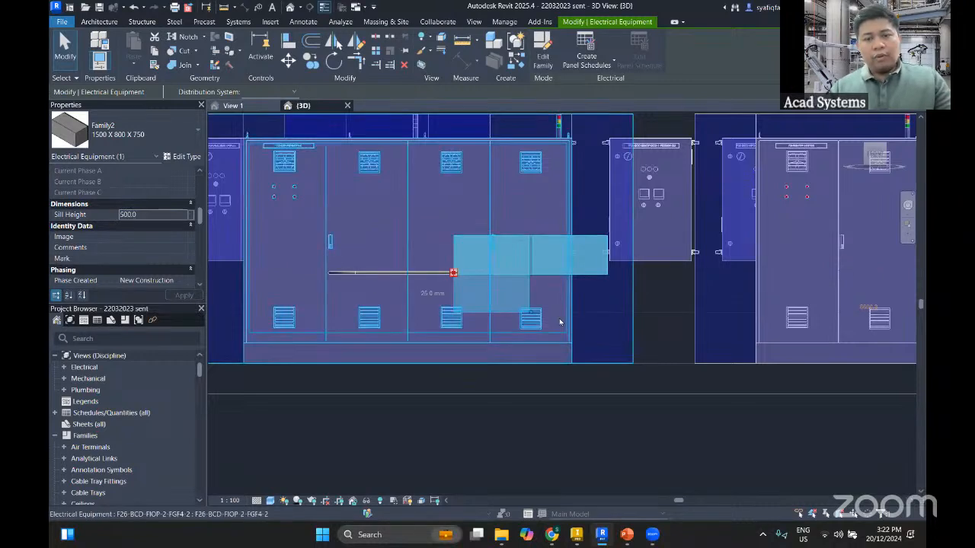
left_click(539, 376)
middle_click_drag(538, 375, 511, 299)
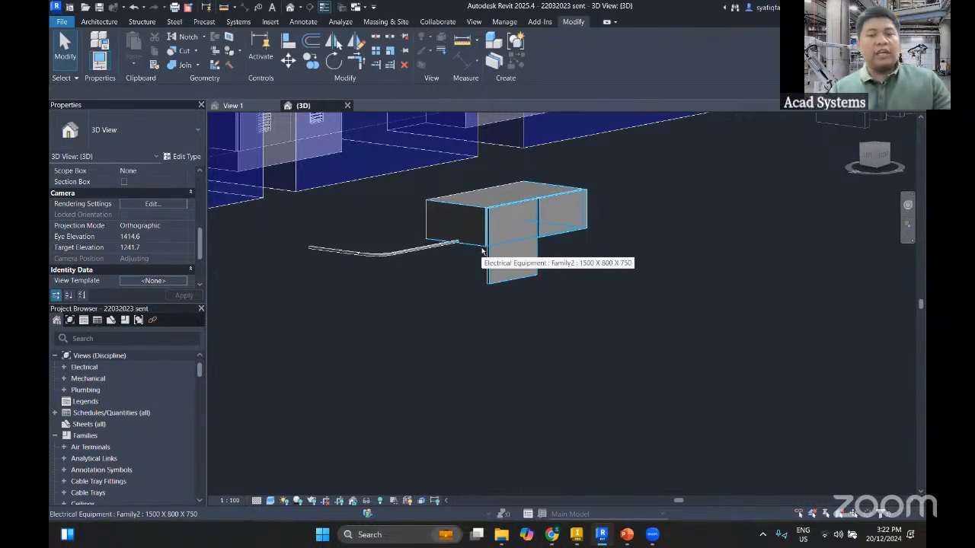
Switch to the PowerPoint presentation, start the slide show from the current slide and advance to "Advanced Design Techniques"
left_click(626, 535)
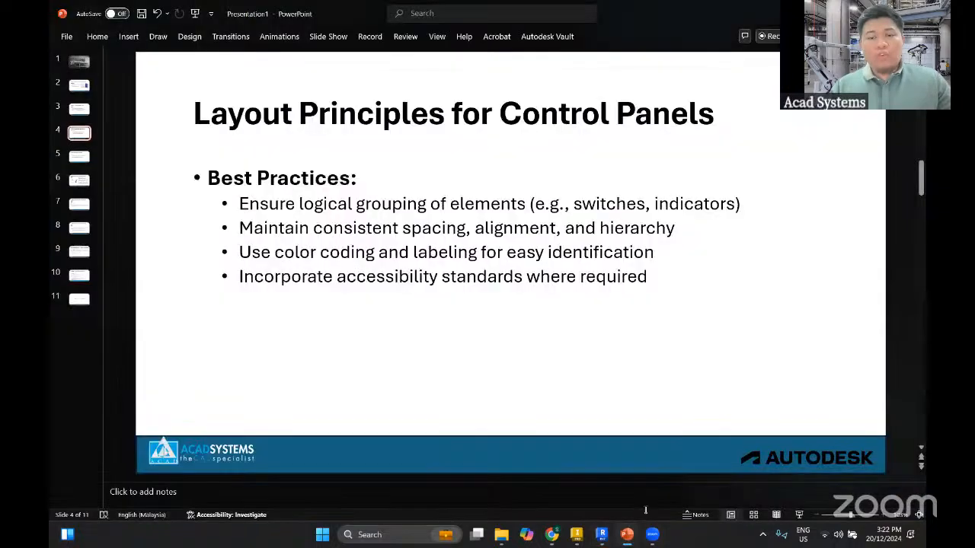
left_click(800, 516)
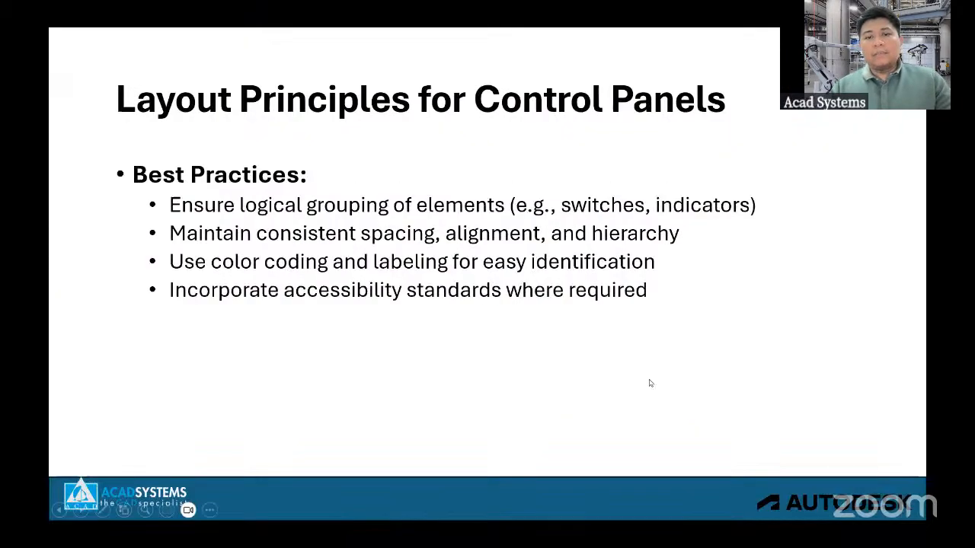
left_click(630, 337)
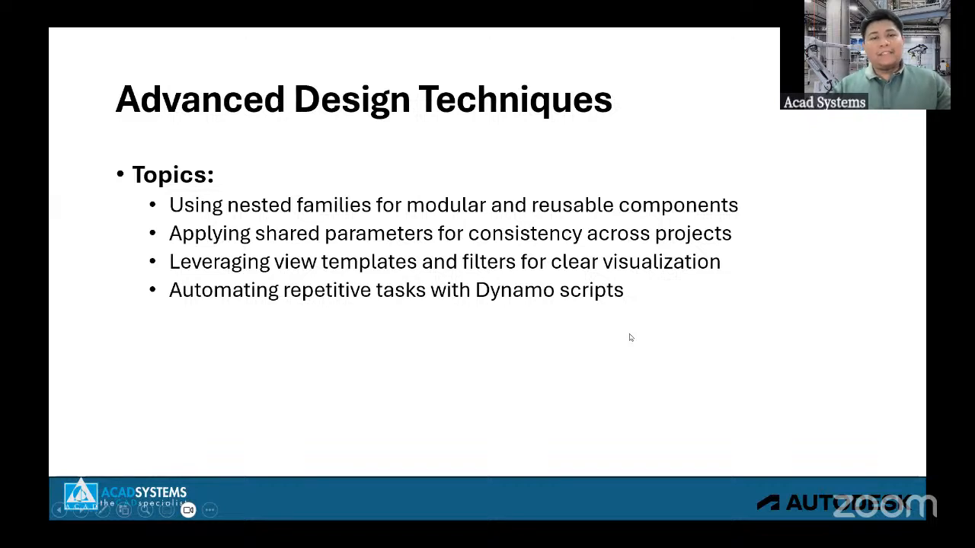